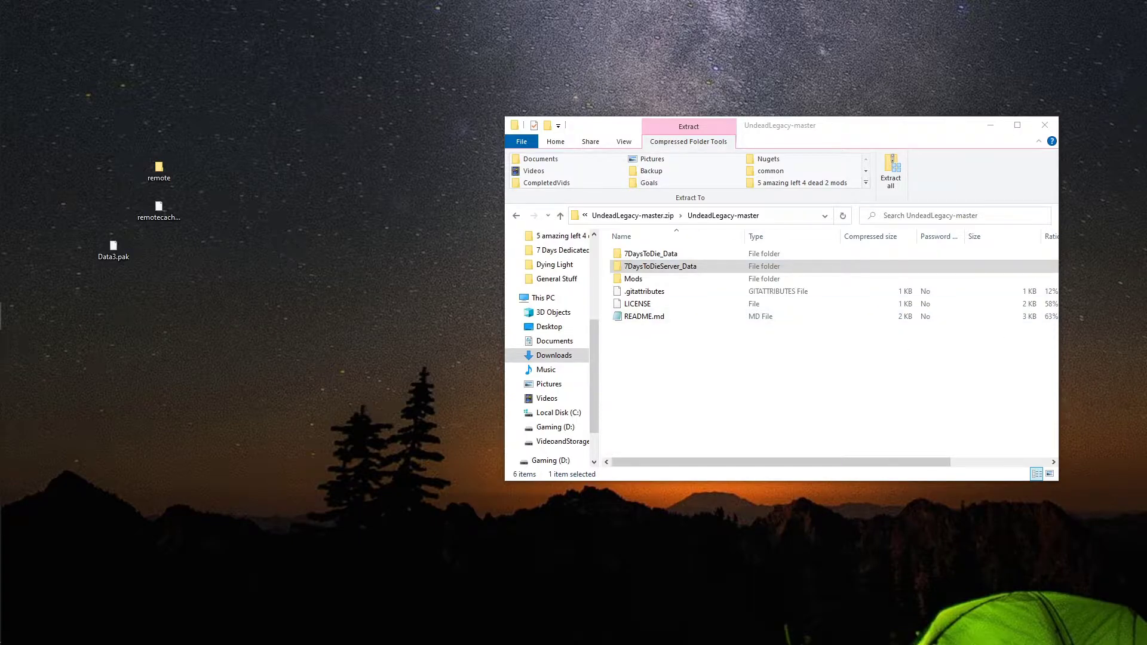
Step: Browse the Undead Legacy home page, then minimize Brave and shift the mod files window left
{"action": "left_click", "coordinate": [78, 615]}
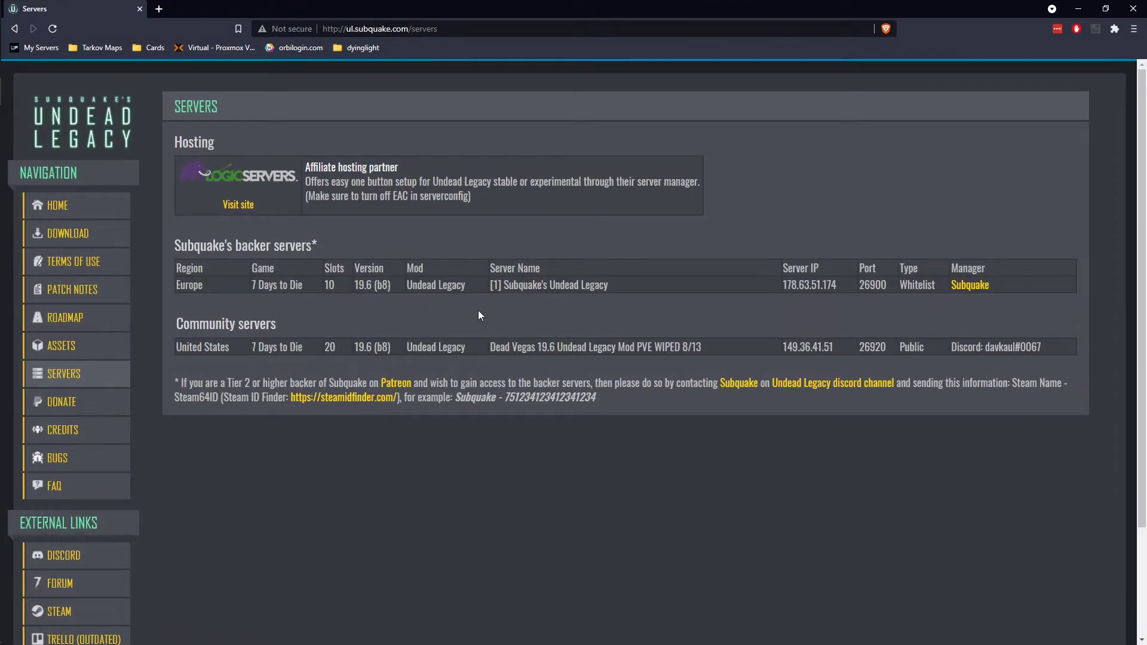
{"action": "left_click", "coordinate": [57, 205]}
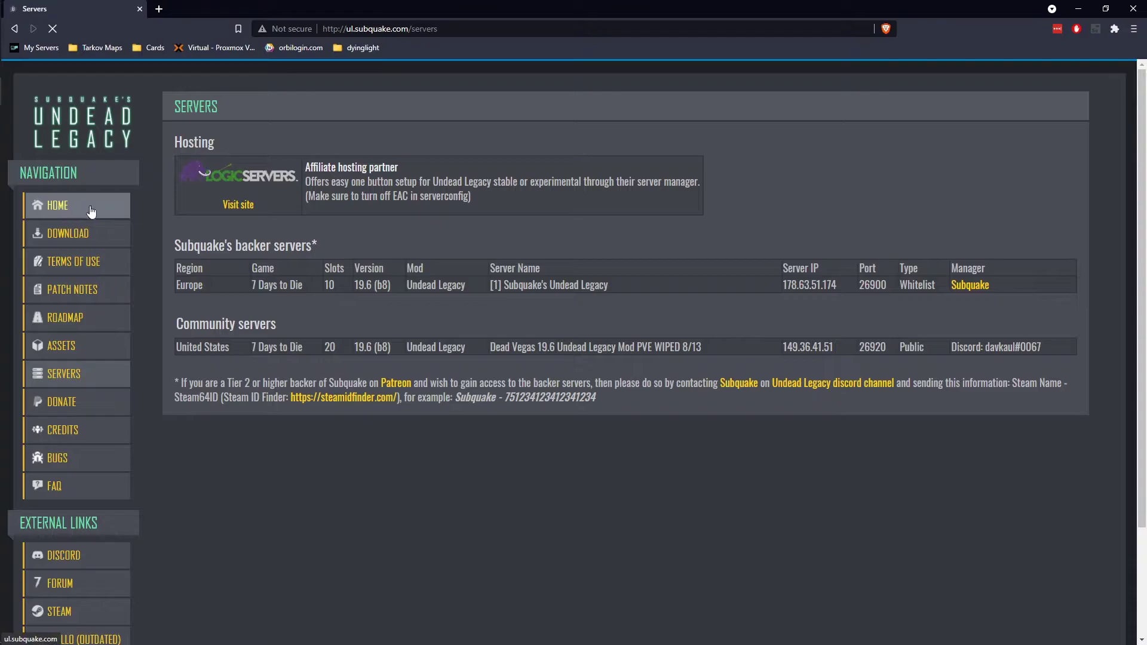
{"action": "scroll", "coordinate": [407, 386], "scroll_direction": "down", "scroll_amount": 7}
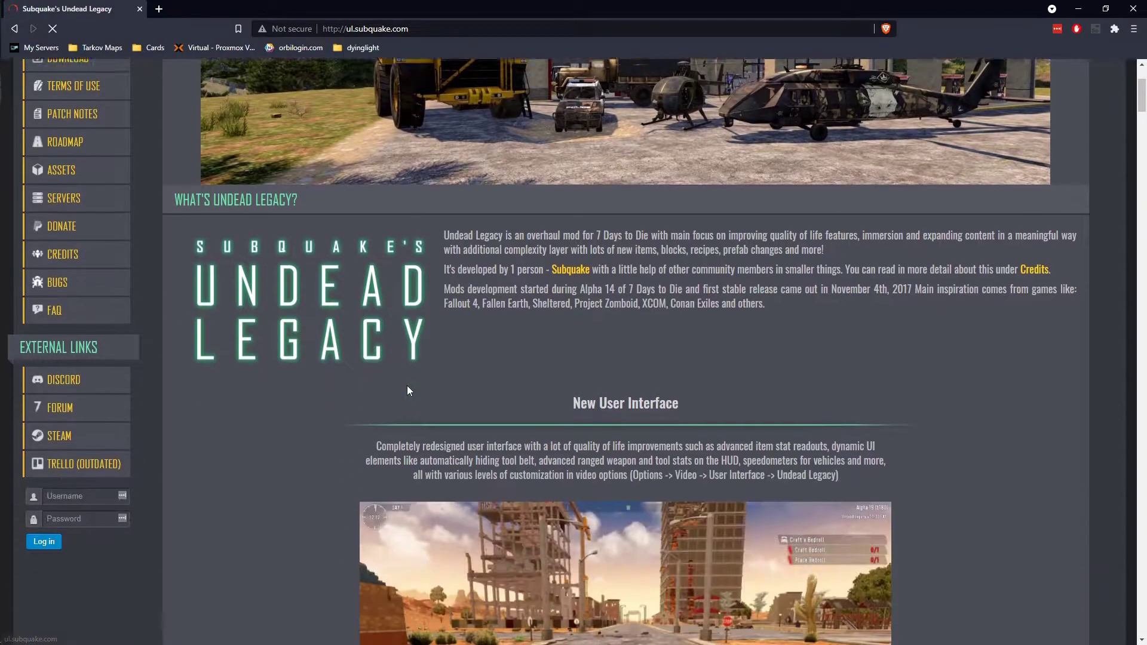
{"action": "scroll", "coordinate": [407, 394], "scroll_direction": "down", "scroll_amount": 4}
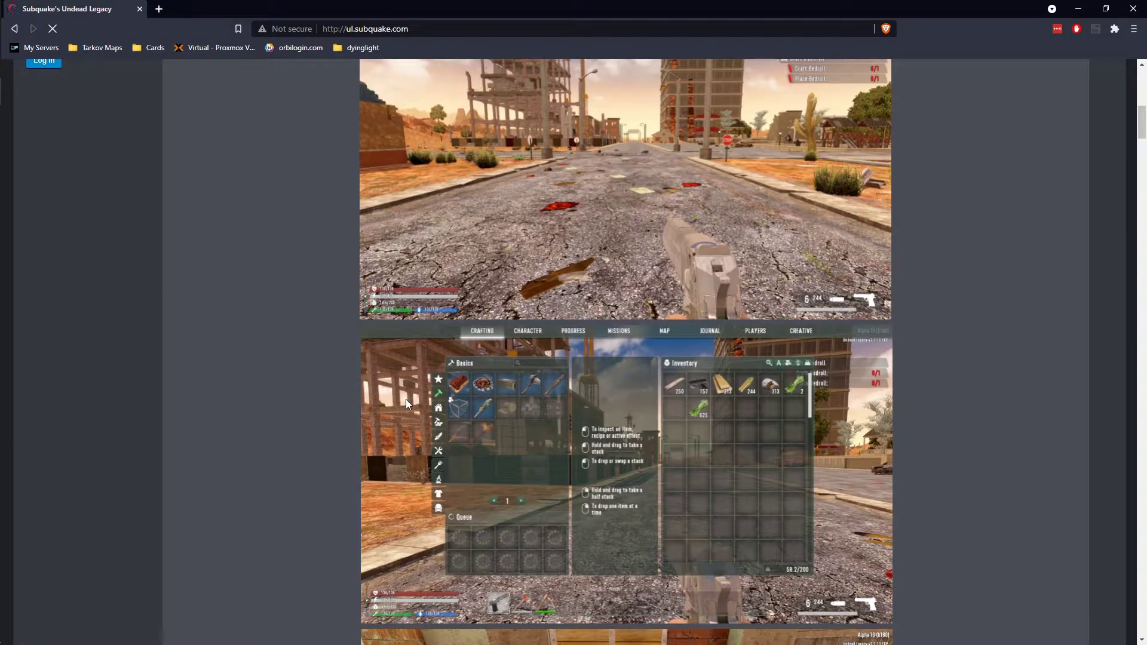
{"action": "scroll", "coordinate": [408, 413], "scroll_direction": "down", "scroll_amount": 3}
{"action": "scroll", "coordinate": [411, 425], "scroll_direction": "up", "scroll_amount": 11}
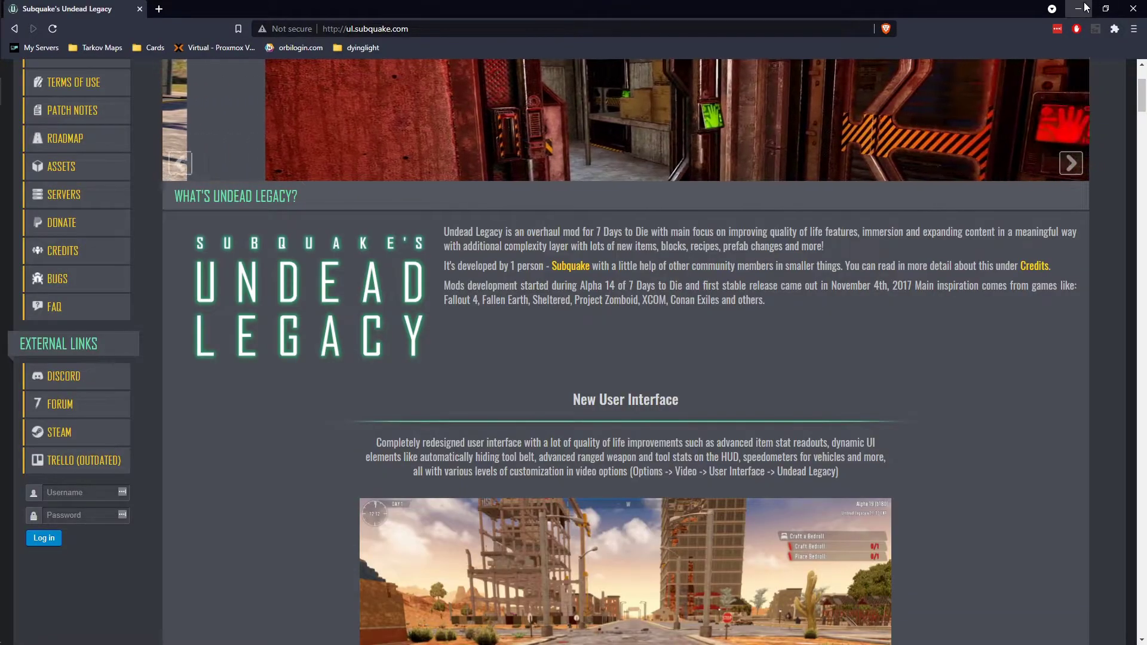
{"action": "left_click", "coordinate": [1079, 9]}
{"action": "left_click_drag", "start_coordinate": [823, 121], "coordinate": [672, 119]}
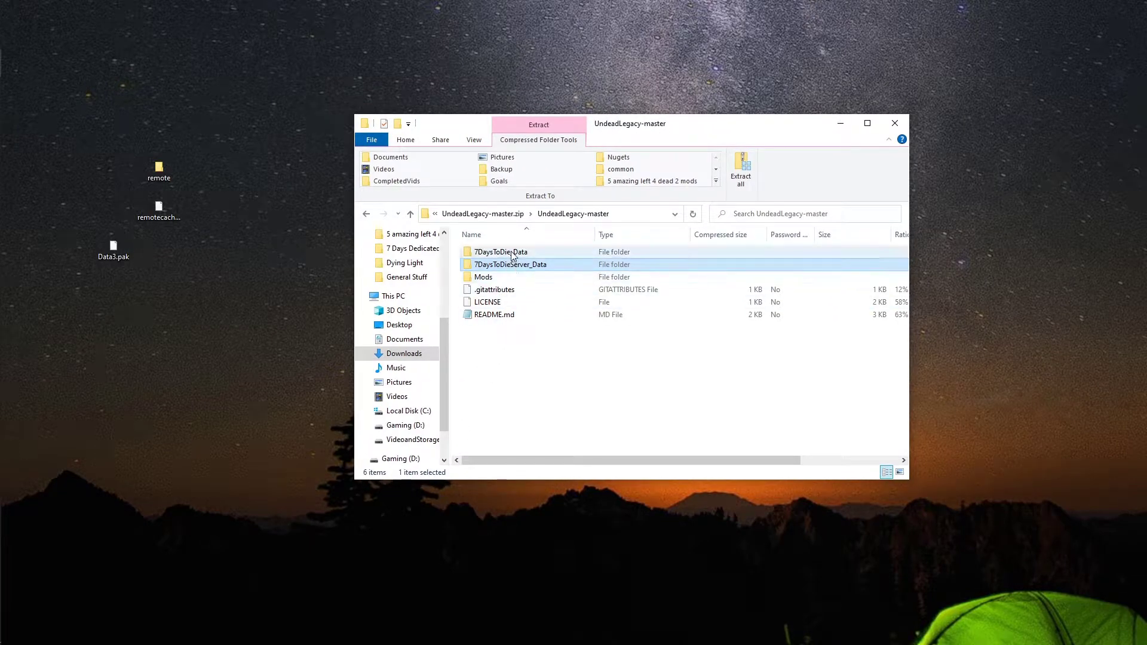
Step: Try opening the LICENSE file, then cancel the app chooser
{"action": "left_click", "coordinate": [500, 307]}
{"action": "right_click", "coordinate": [501, 309]}
{"action": "left_click", "coordinate": [547, 317]}
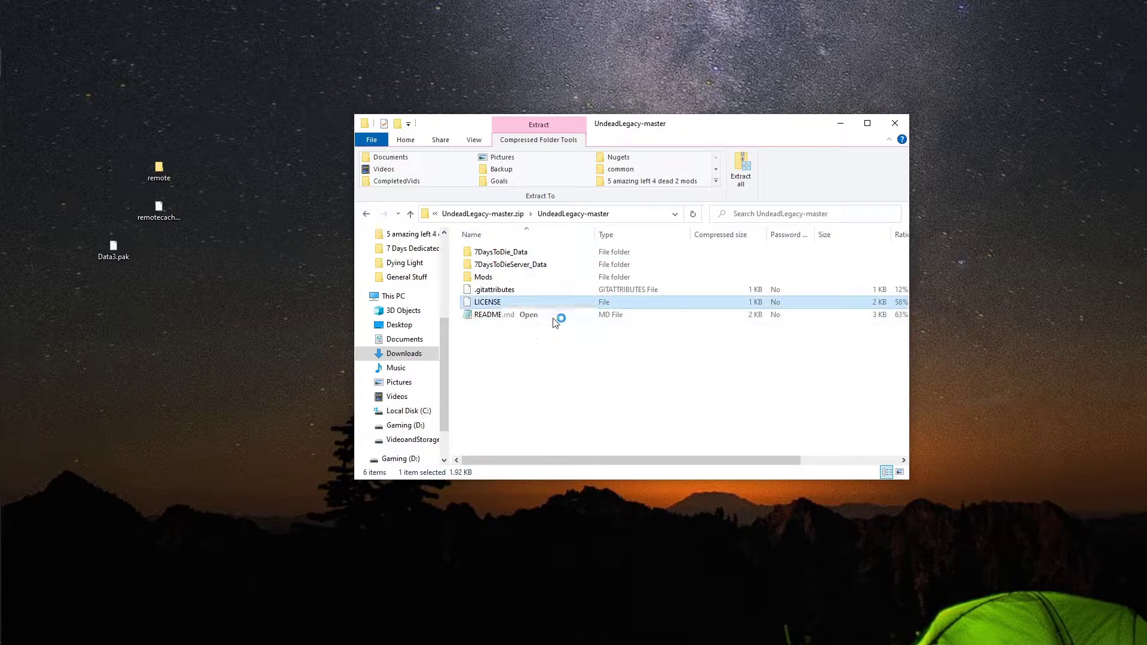
{"action": "left_click", "coordinate": [595, 478]}
Step: Open This PC through the Windows search
{"action": "mouse_move", "coordinate": [31, 134]}
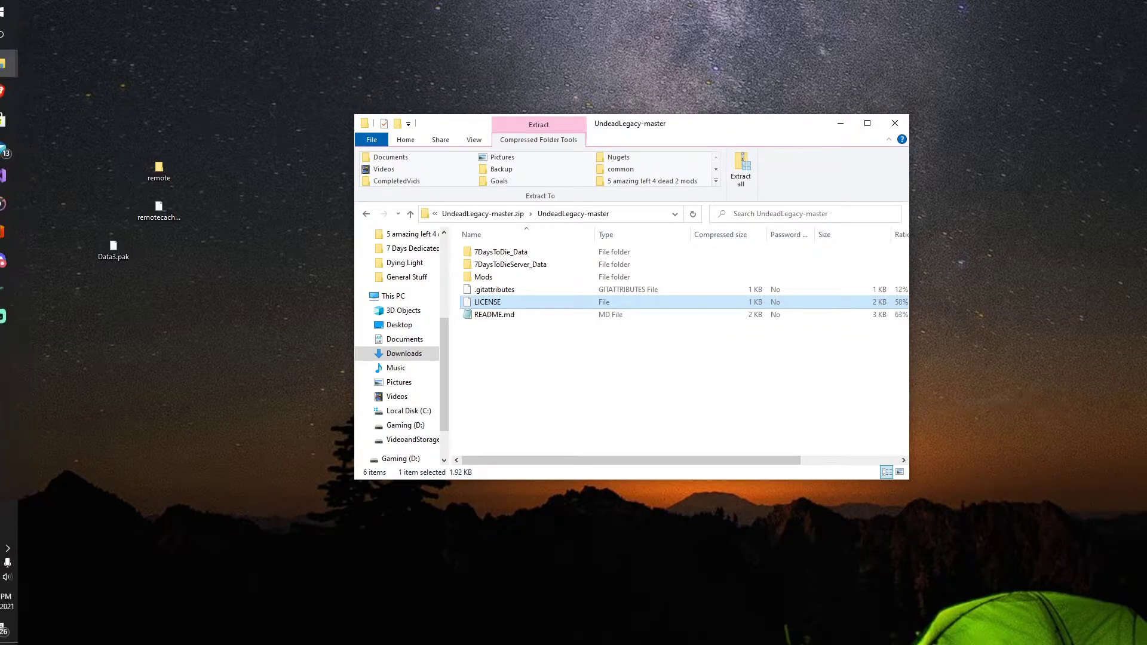
{"action": "left_click", "coordinate": [22, 38]}
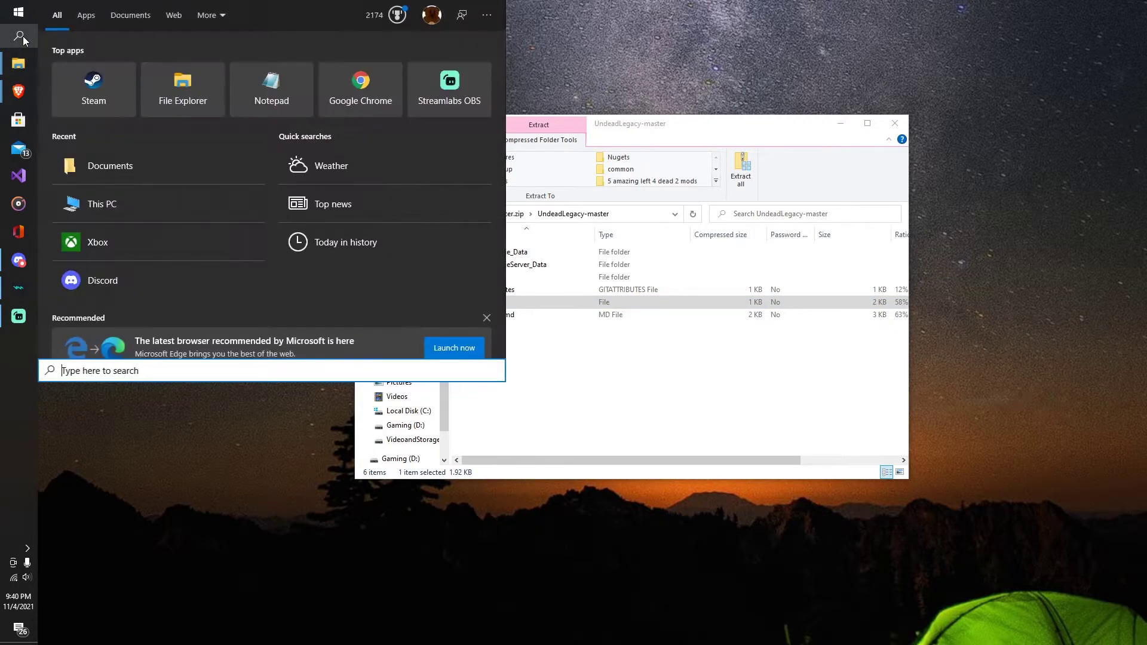
{"action": "type", "text": "t6hi"}
{"action": "key", "text": "BackSpace"}
{"action": "key", "text": "BackSpace"}
{"action": "key", "text": "BackSpace"}
{"action": "key", "text": "BackSpace"}
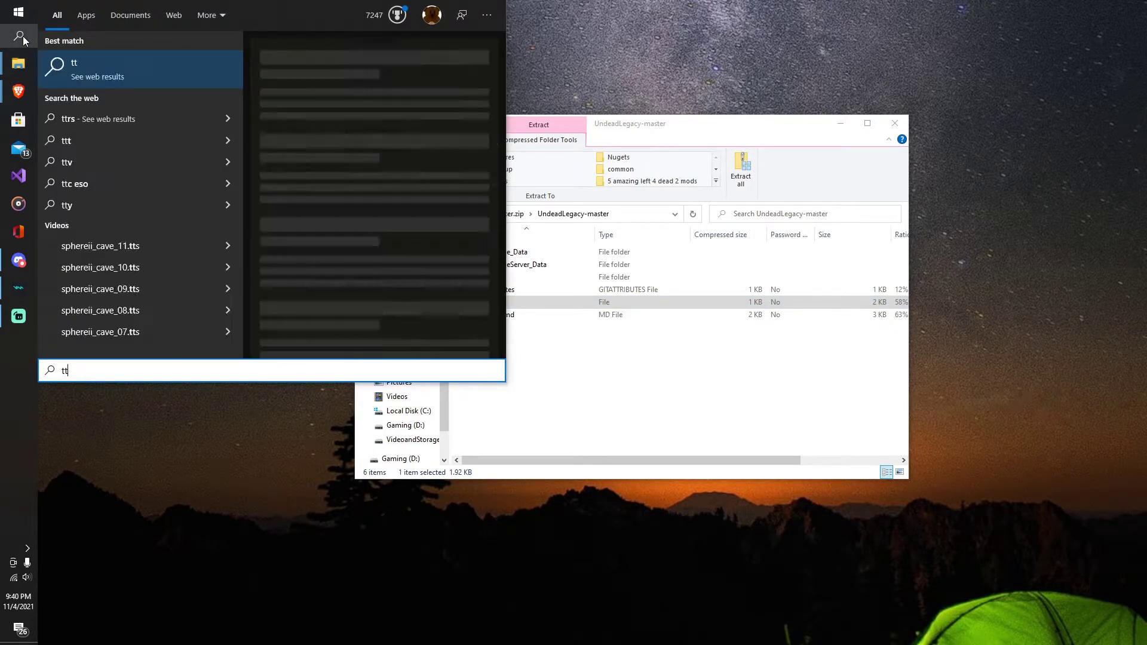
{"action": "type", "text": "this"}
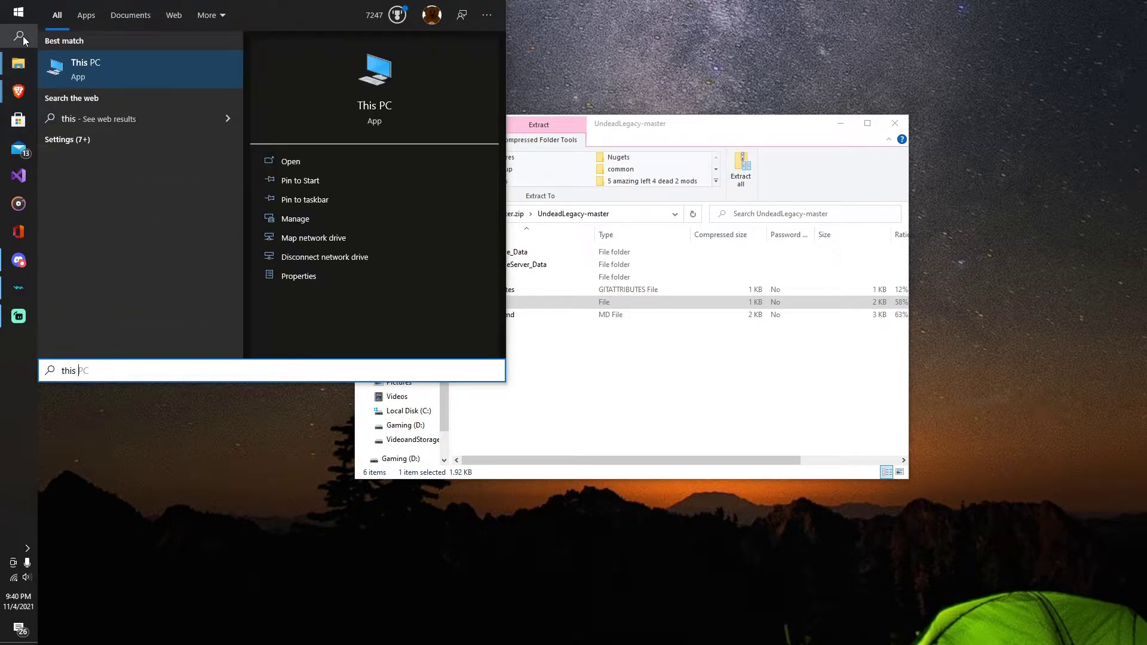
{"action": "type", "text": " pc"}
{"action": "key", "text": "Return"}
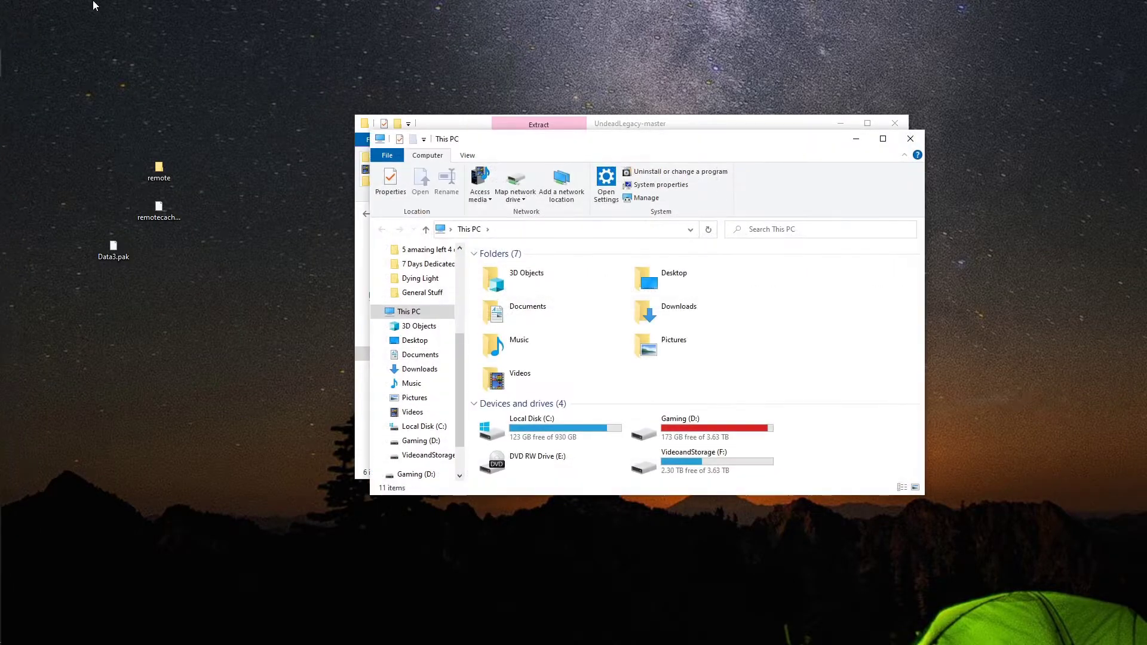
Step: Open the Gaming (D:) drive and go to the pinned steamapps common folder
{"action": "double_click", "coordinate": [703, 420]}
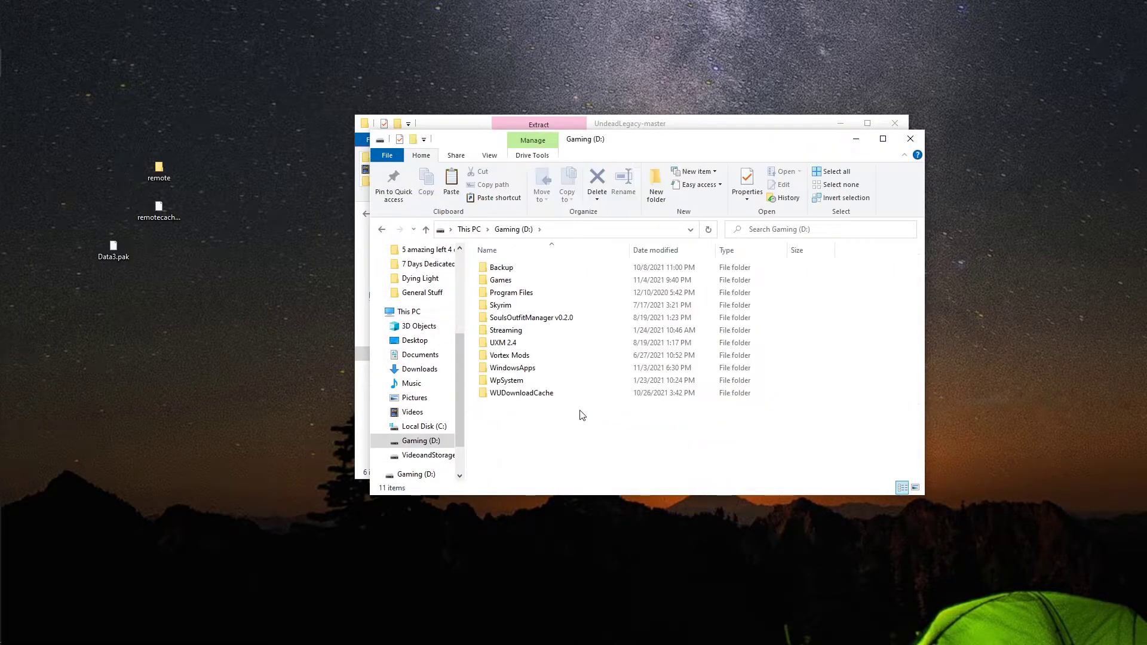
{"action": "left_click", "coordinate": [498, 281]}
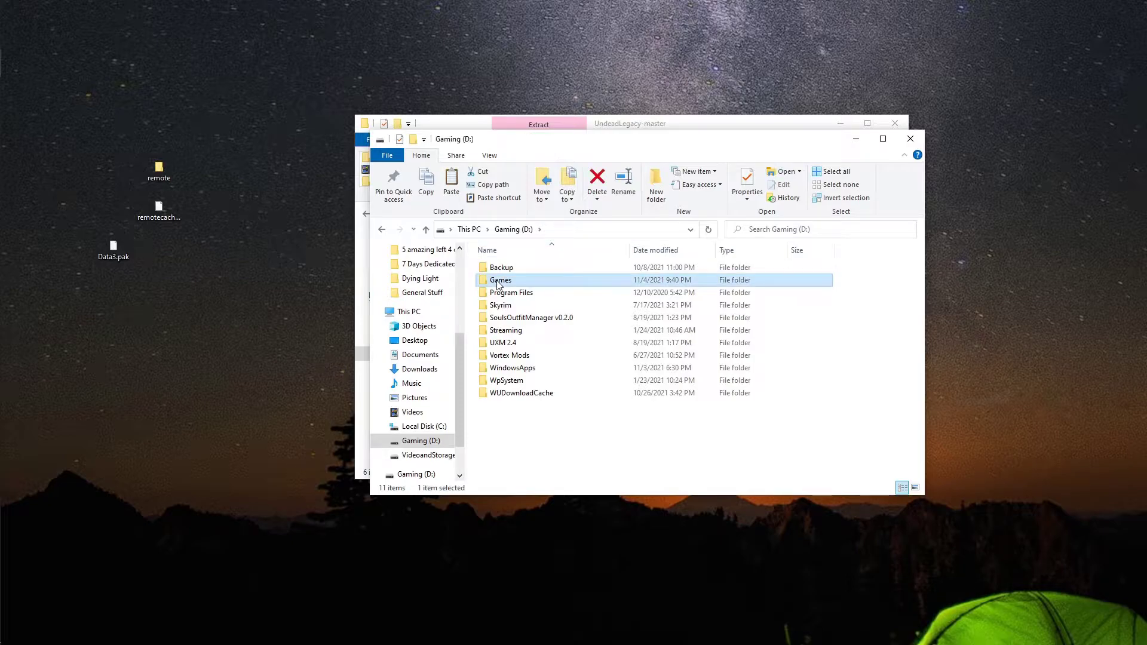
{"action": "scroll", "coordinate": [426, 287], "scroll_direction": "up", "scroll_amount": 2}
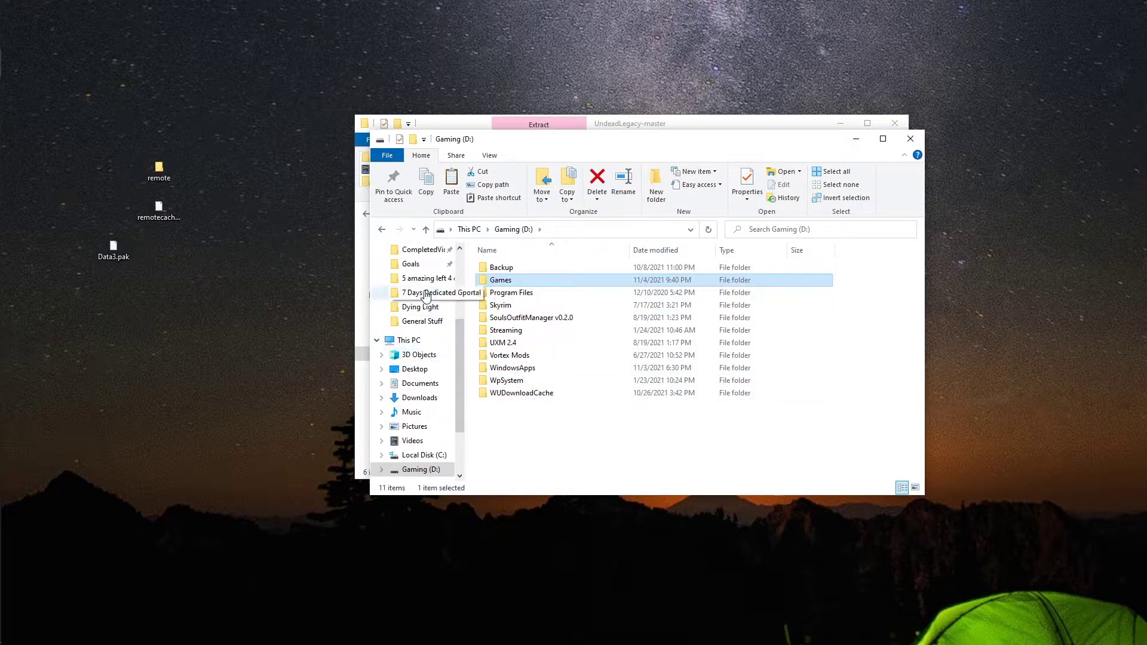
{"action": "left_click", "coordinate": [414, 250]}
{"action": "left_click", "coordinate": [417, 264]}
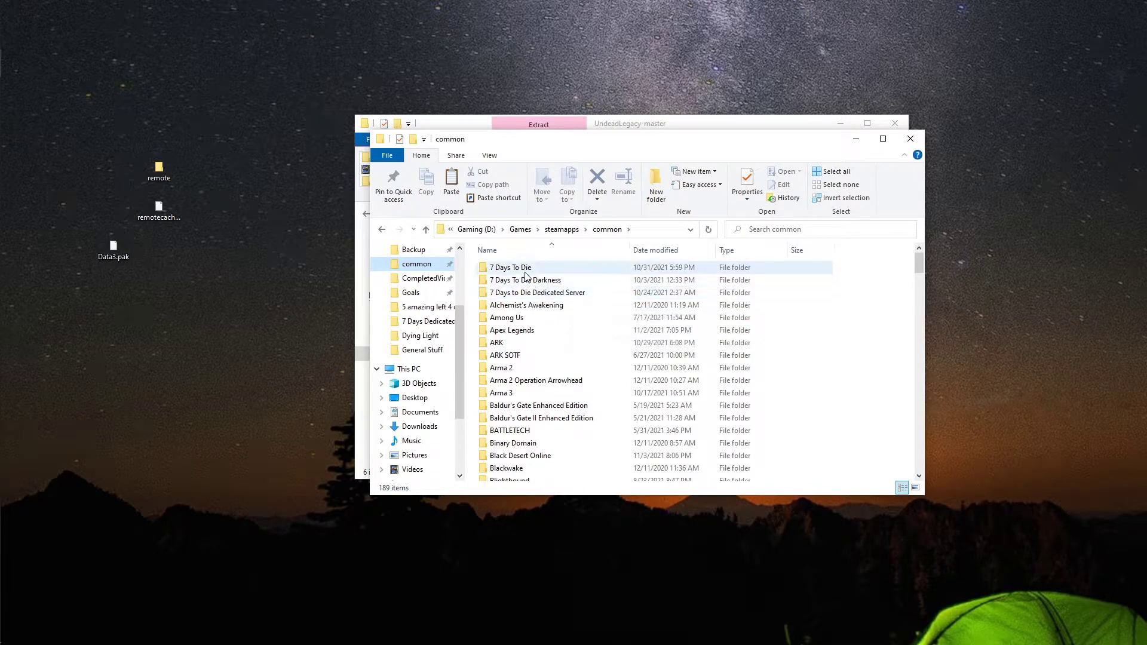
Step: Copy the 7 Days To Die folder and paste a duplicate into the common folder
{"action": "right_click", "coordinate": [526, 270]}
{"action": "left_click", "coordinate": [541, 281]}
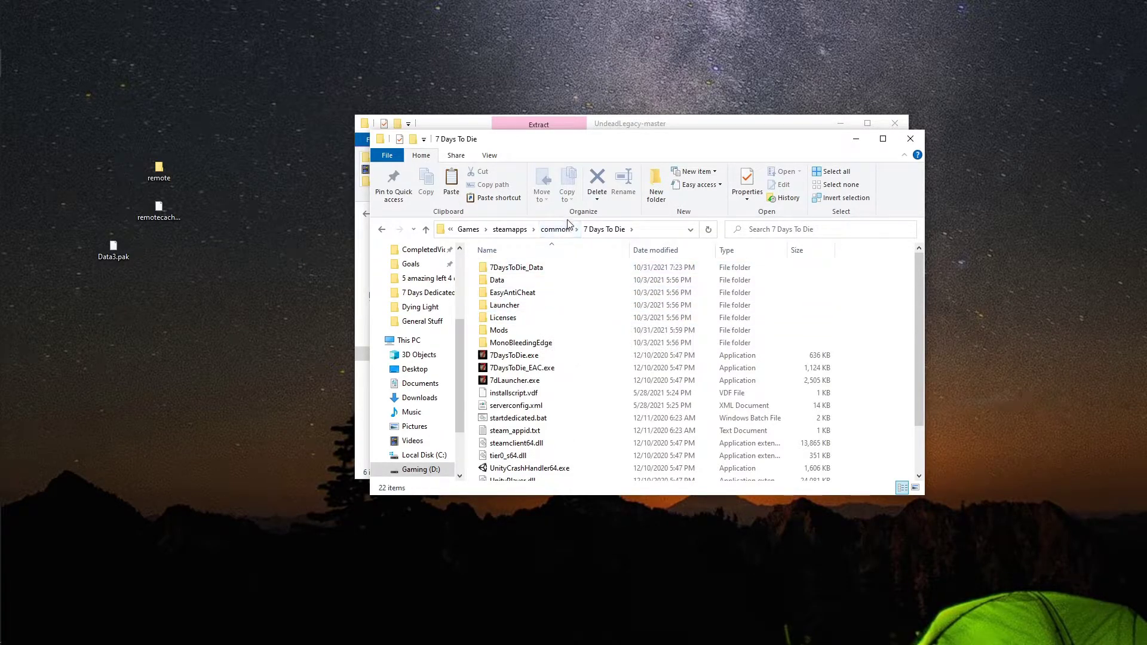
{"action": "left_click", "coordinate": [556, 230]}
{"action": "left_click", "coordinate": [536, 282]}
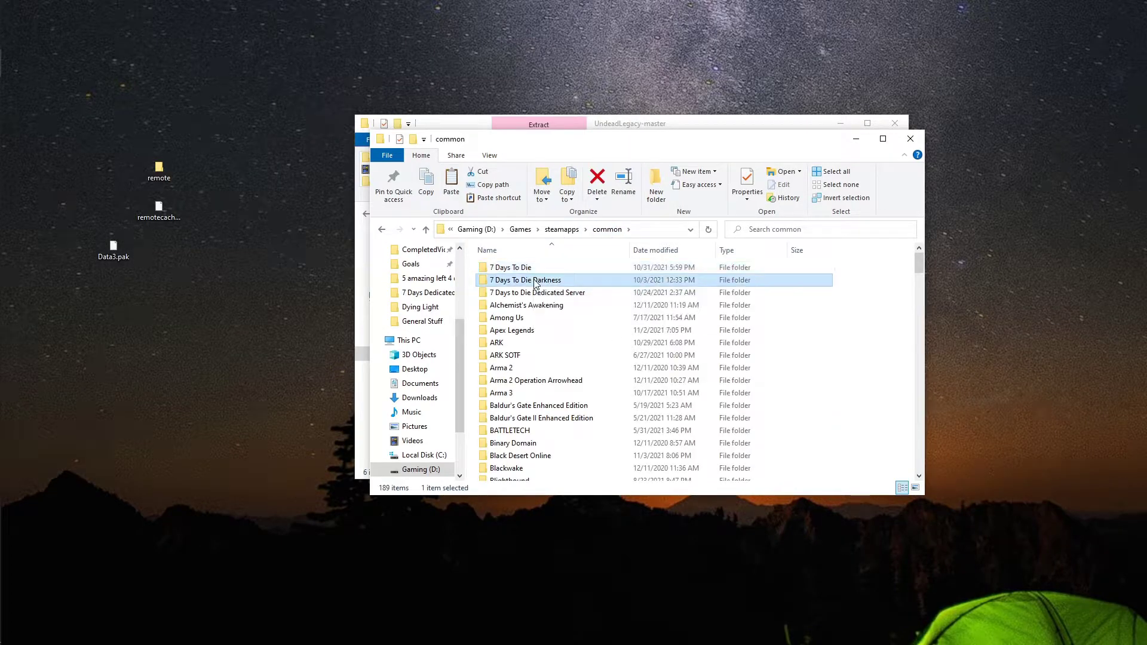
{"action": "left_click", "coordinate": [517, 268]}
{"action": "right_click", "coordinate": [518, 268]}
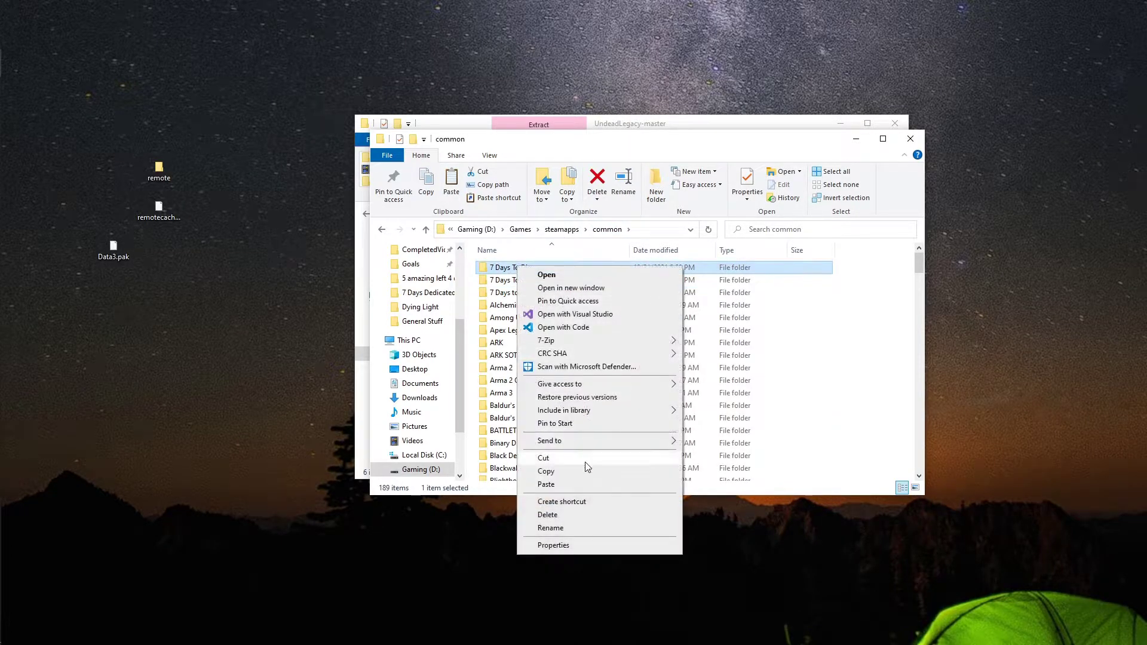
{"action": "left_click", "coordinate": [557, 477]}
{"action": "right_click", "coordinate": [857, 318]}
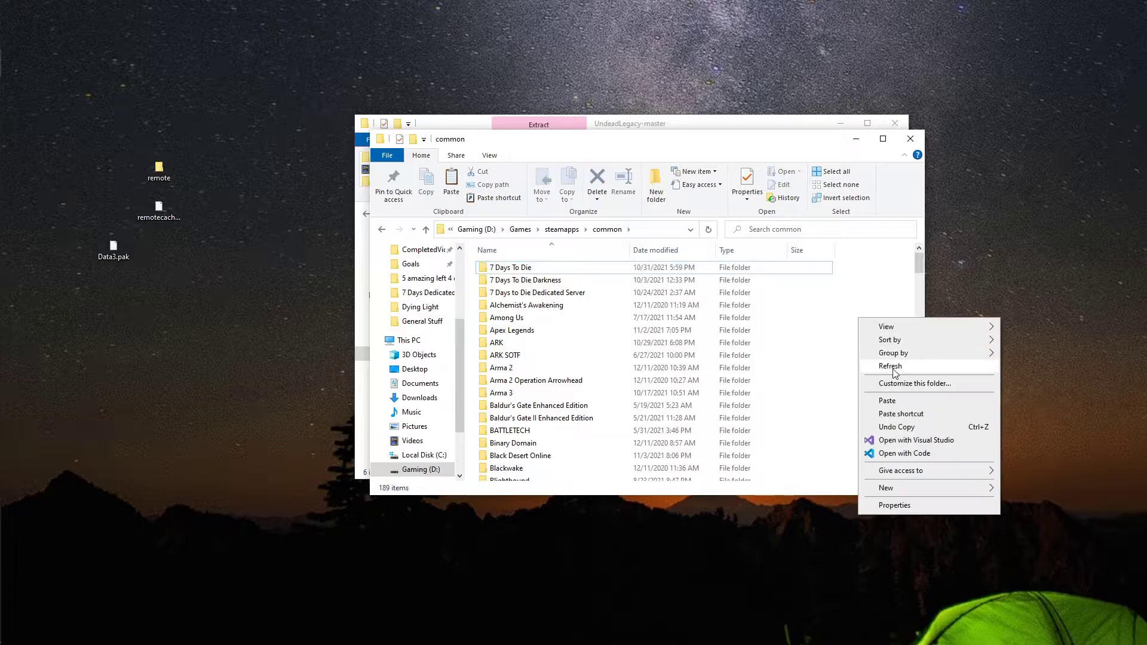
{"action": "left_click", "coordinate": [897, 406]}
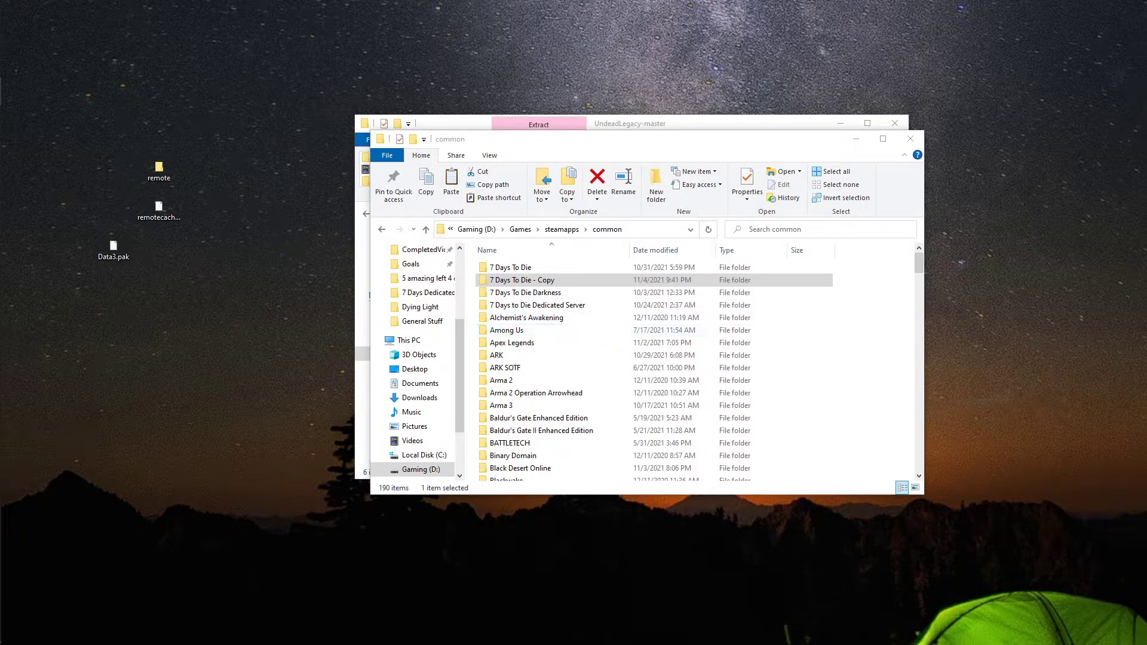
Step: Rename the copied folder to '7 Days To Die Legacy'
{"action": "right_click", "coordinate": [521, 279]}
{"action": "left_click", "coordinate": [555, 539]}
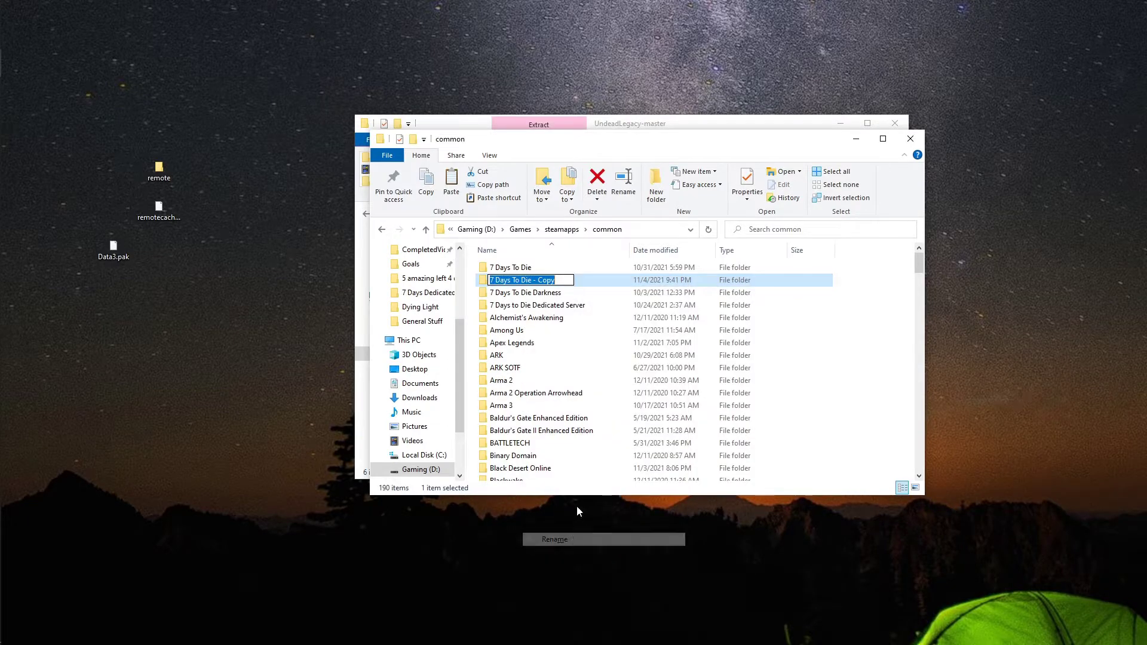
{"action": "left_click", "coordinate": [565, 280]}
{"action": "right_click", "coordinate": [547, 284]}
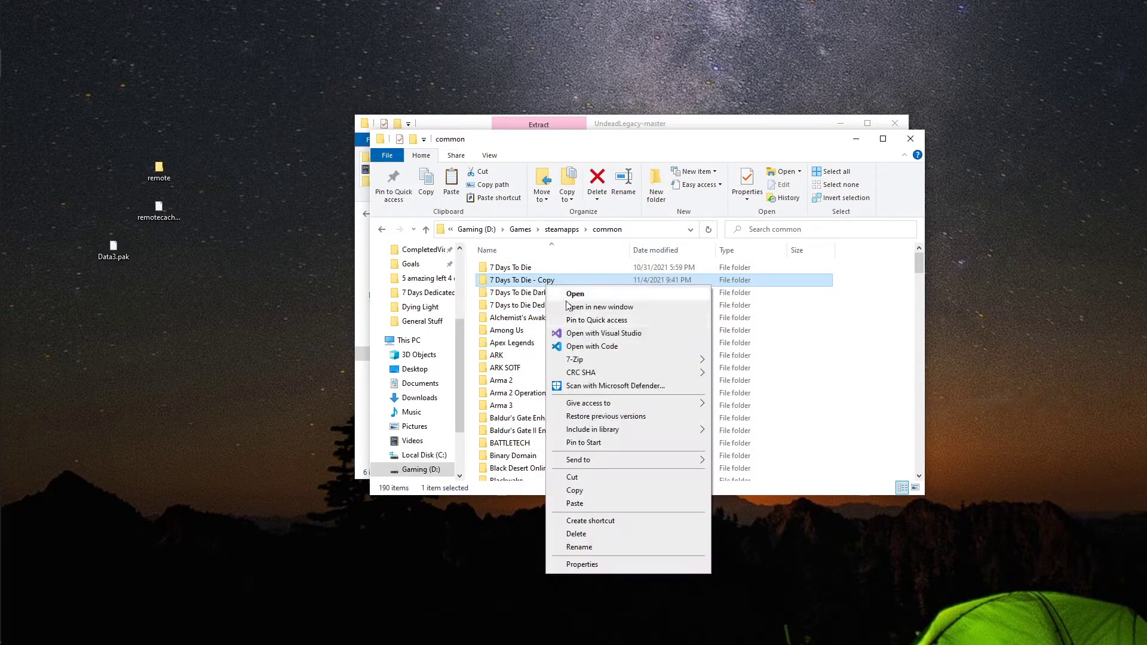
{"action": "left_click", "coordinate": [578, 547]}
{"action": "left_click_drag", "start_coordinate": [556, 281], "coordinate": [534, 280]}
{"action": "type", "text": "Legacy"}
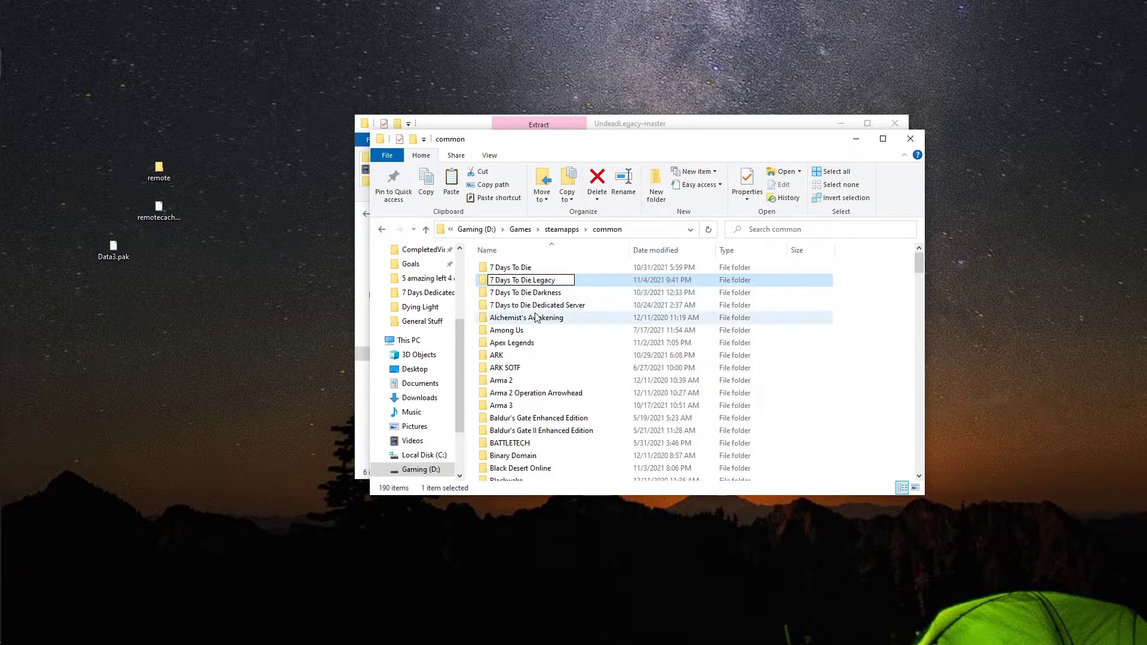
{"action": "left_click", "coordinate": [535, 305]}
Step: Create a desktop shortcut to 7DaysToDie.exe in the 7 Days To Die Legacy folder
{"action": "double_click", "coordinate": [538, 304]}
{"action": "right_click", "coordinate": [515, 358]}
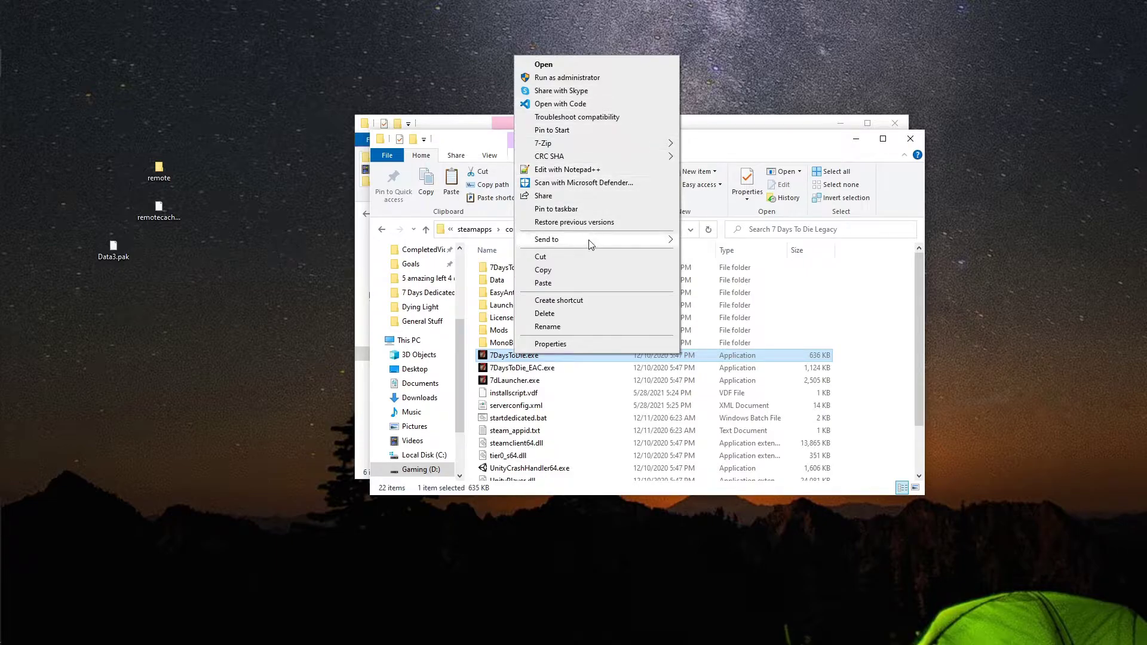
{"action": "mouse_move", "coordinate": [653, 240]}
{"action": "left_click", "coordinate": [703, 269]}
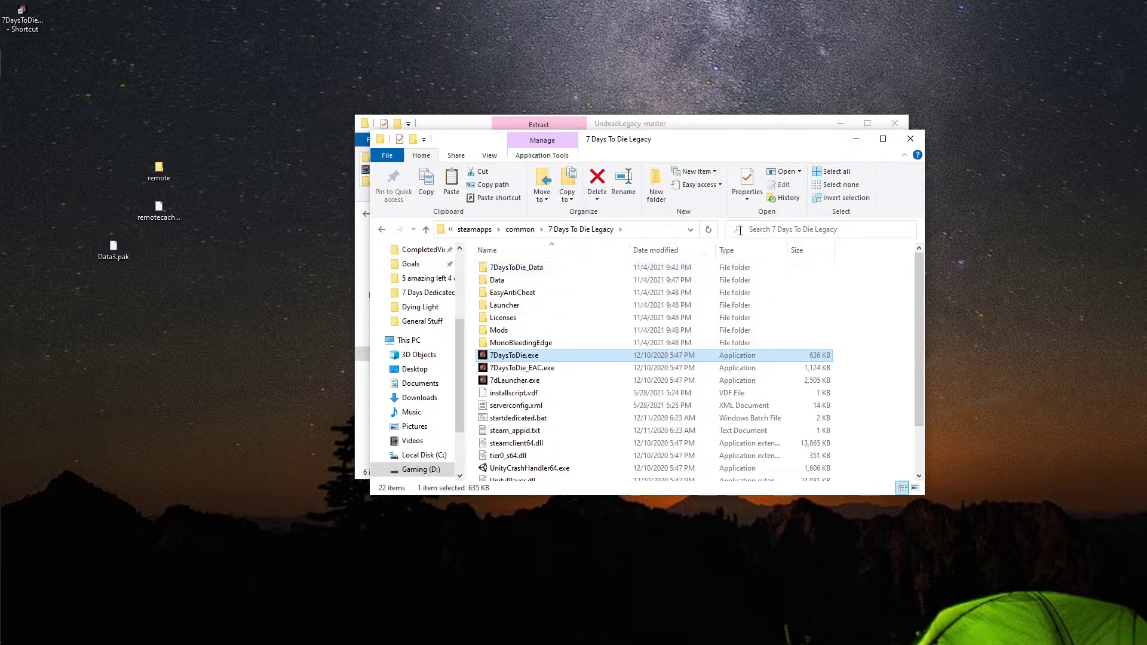
Step: Rename the desktop shortcut to '7Days Legacy' and bring the UndeadLegacy-master window back
{"action": "right_click", "coordinate": [31, 24]}
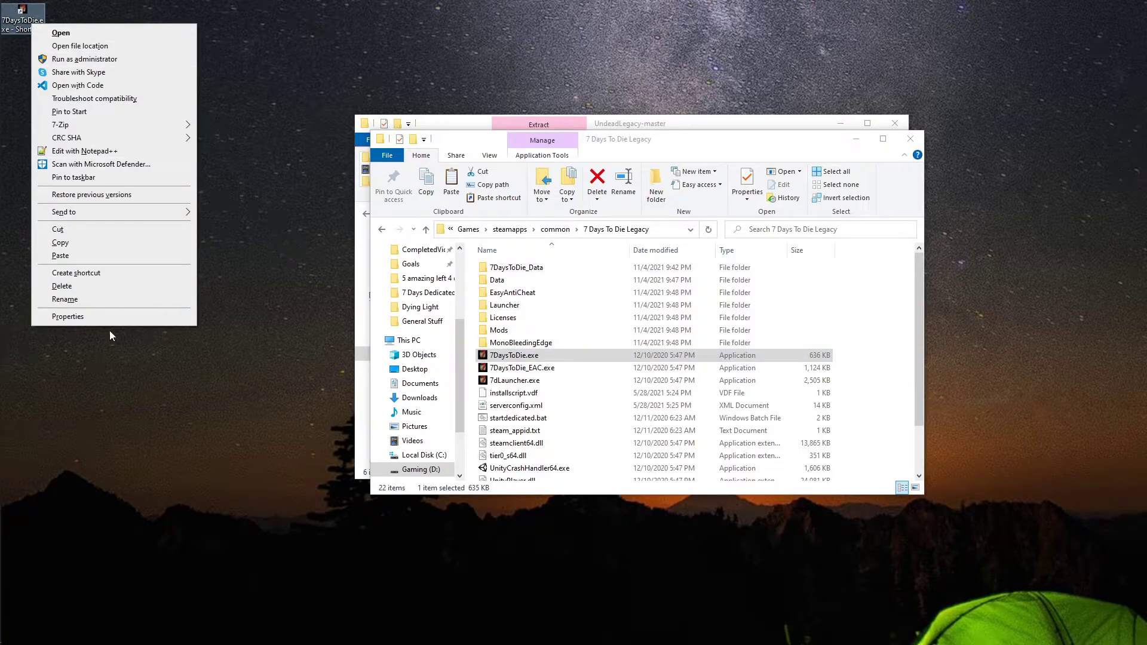
{"action": "left_click", "coordinate": [65, 299]}
{"action": "key", "text": "End"}
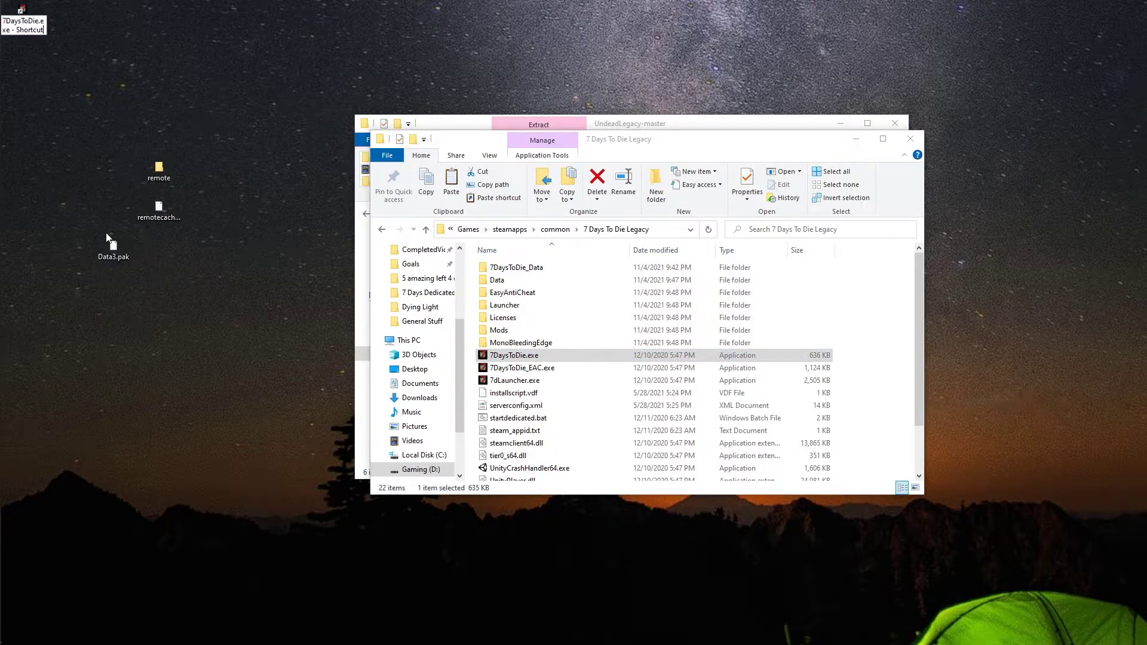
{"action": "key", "text": "BackSpace"}
{"action": "key", "text": "BackSpace"}
{"action": "key", "text": "BackSpace"}
{"action": "key", "text": "BackSpace"}
{"action": "key", "text": "BackSpace"}
{"action": "key", "text": "BackSpace"}
{"action": "key", "text": "BackSpace"}
{"action": "key", "text": "BackSpace"}
{"action": "key", "text": "BackSpace"}
{"action": "key", "text": "BackSpace"}
{"action": "key", "text": "BackSpace"}
{"action": "key", "text": "BackSpace"}
{"action": "key", "text": "BackSpace"}
{"action": "key", "text": "BackSpace"}
{"action": "key", "text": "BackSpace"}
{"action": "key", "text": "BackSpace"}
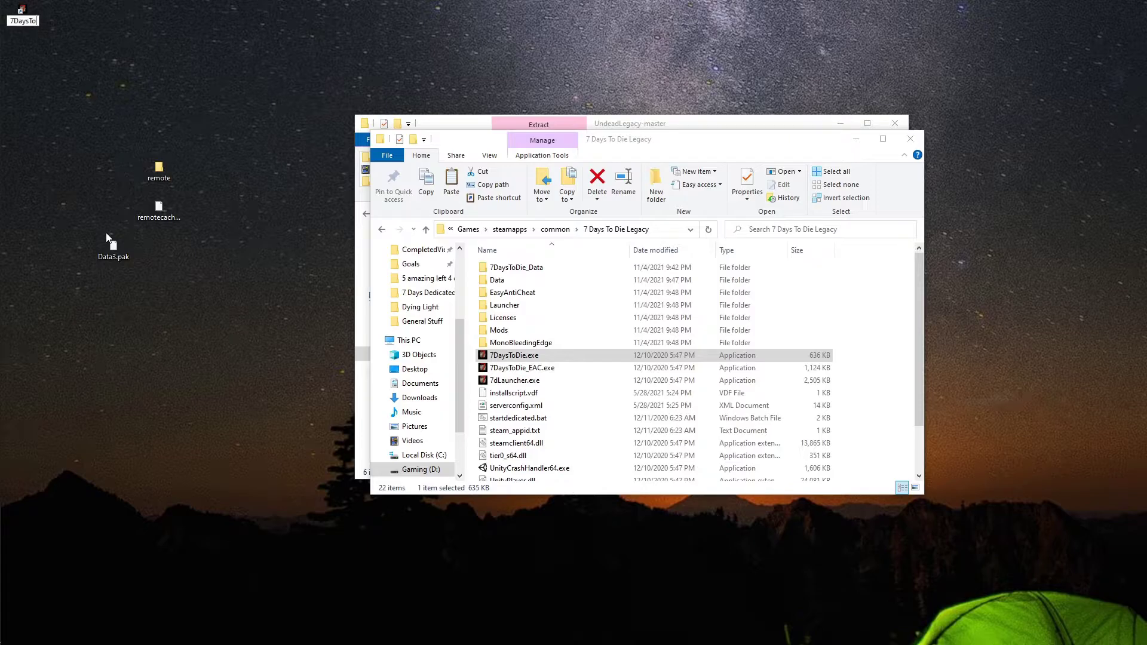
{"action": "key", "text": "BackSpace"}
{"action": "key", "text": "BackSpace"}
{"action": "type", "text": "Legacy"}
{"action": "key", "text": "Return"}
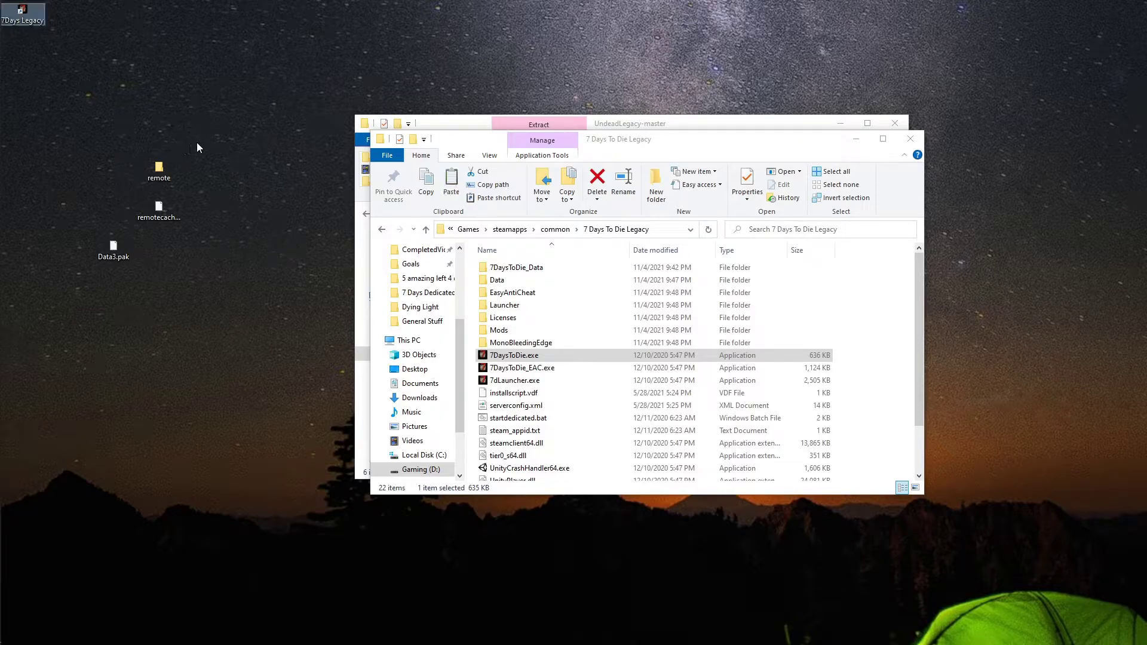
{"action": "left_click", "coordinate": [638, 128]}
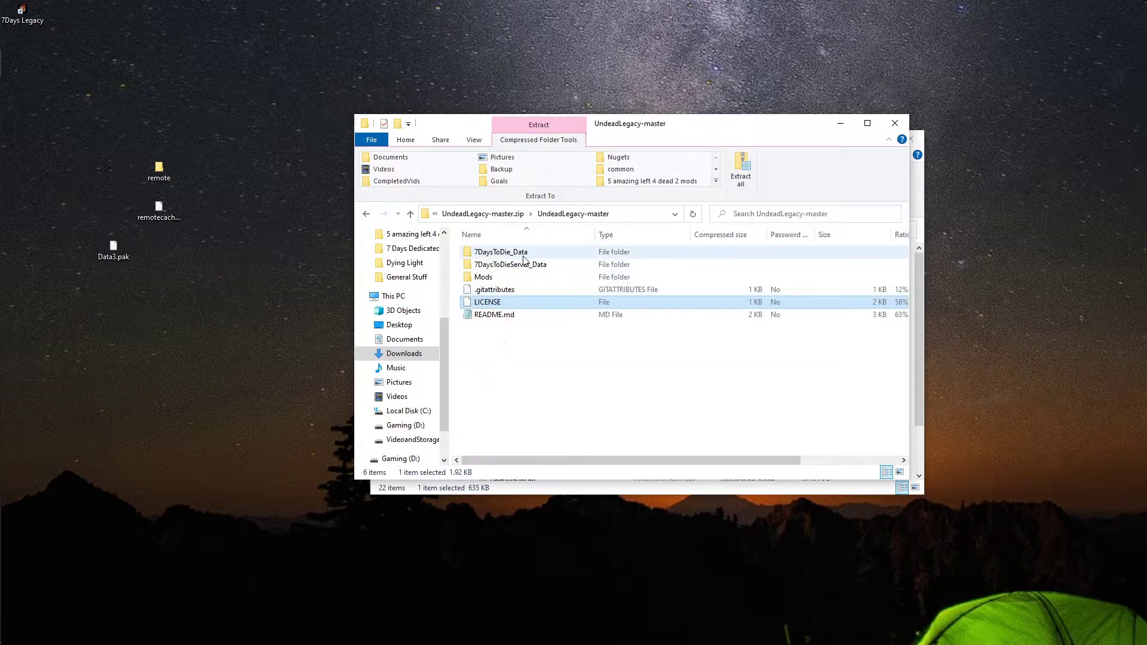
Step: Copy the 7DaysToDie_Data and Mods folders from UndeadLegacy-master
{"action": "left_click", "coordinate": [522, 254]}
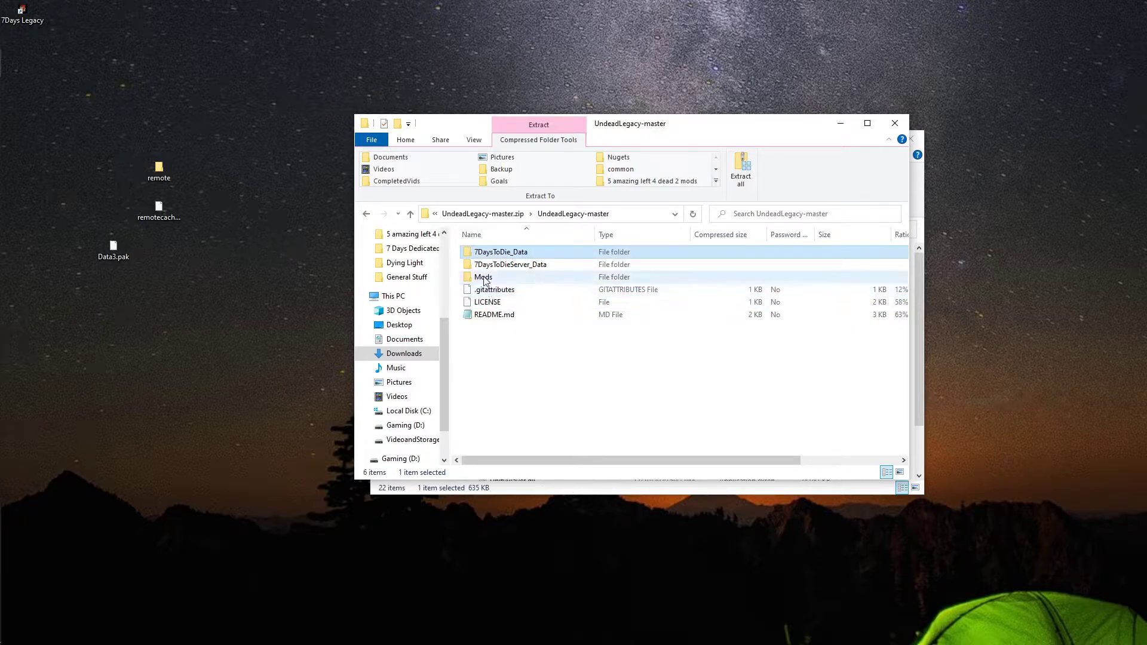
{"action": "left_click", "coordinate": [484, 278], "text": "shift"}
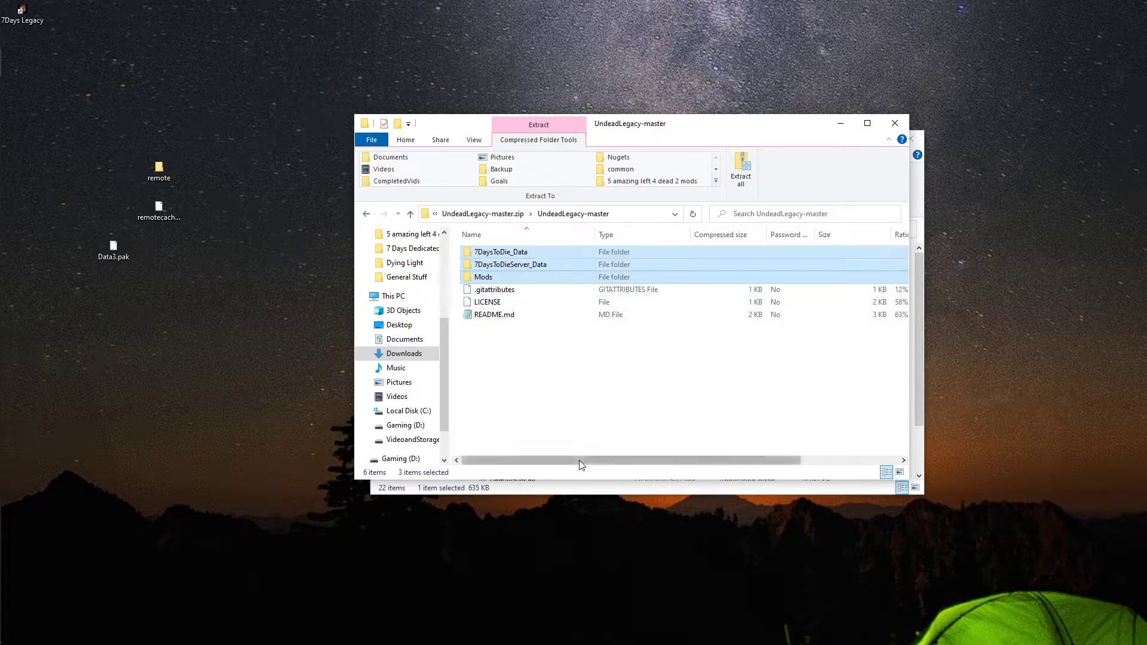
{"action": "left_click", "coordinate": [578, 451]}
{"action": "left_click", "coordinate": [521, 253]}
{"action": "left_click", "coordinate": [502, 278], "text": "ctrl"}
{"action": "right_click", "coordinate": [509, 257]}
{"action": "left_click", "coordinate": [550, 314]}
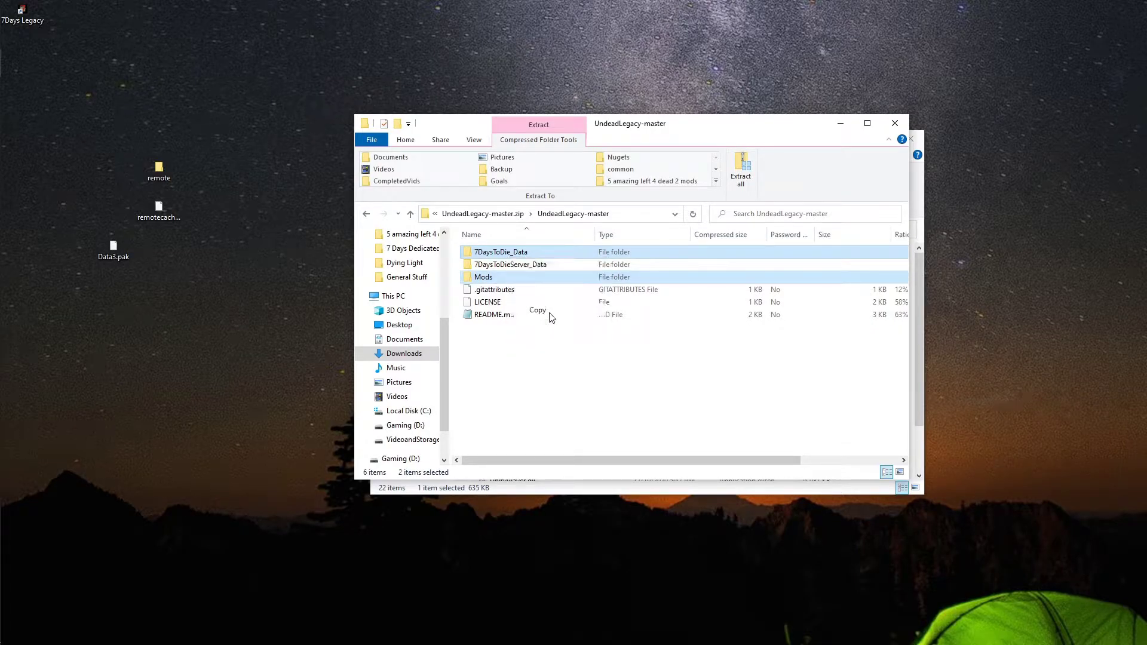
Step: Delete the game's old Mods folder and paste the copied folders into 7 Days To Die Legacy
{"action": "left_click", "coordinate": [604, 485]}
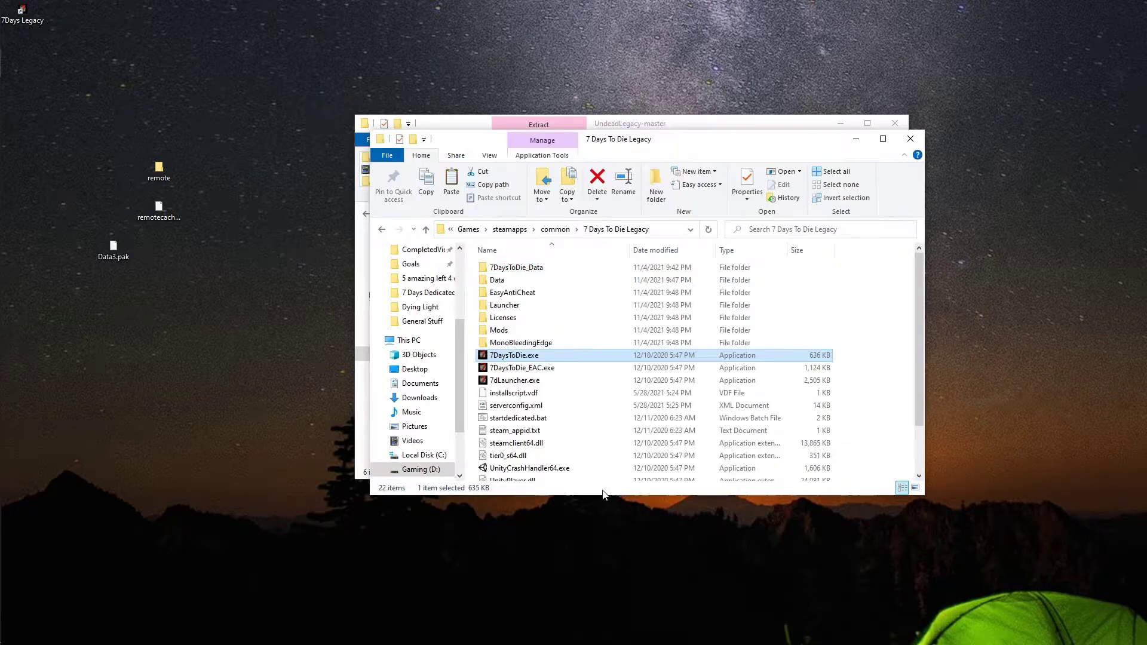
{"action": "right_click", "coordinate": [863, 295]}
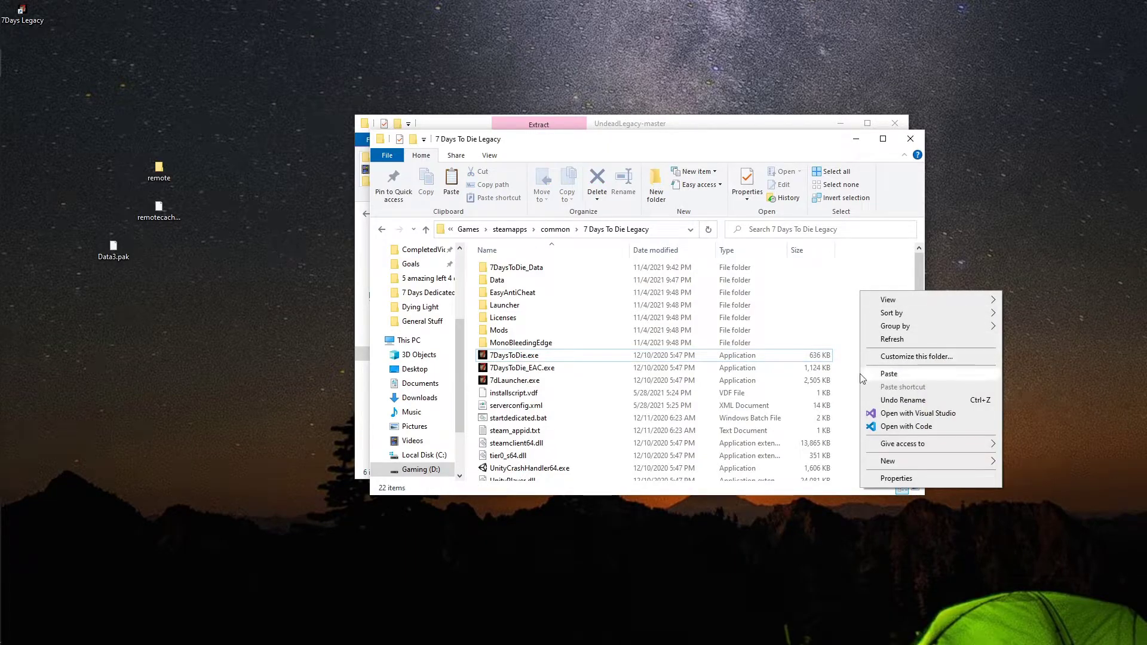
{"action": "left_click", "coordinate": [508, 333]}
{"action": "double_click", "coordinate": [508, 332]}
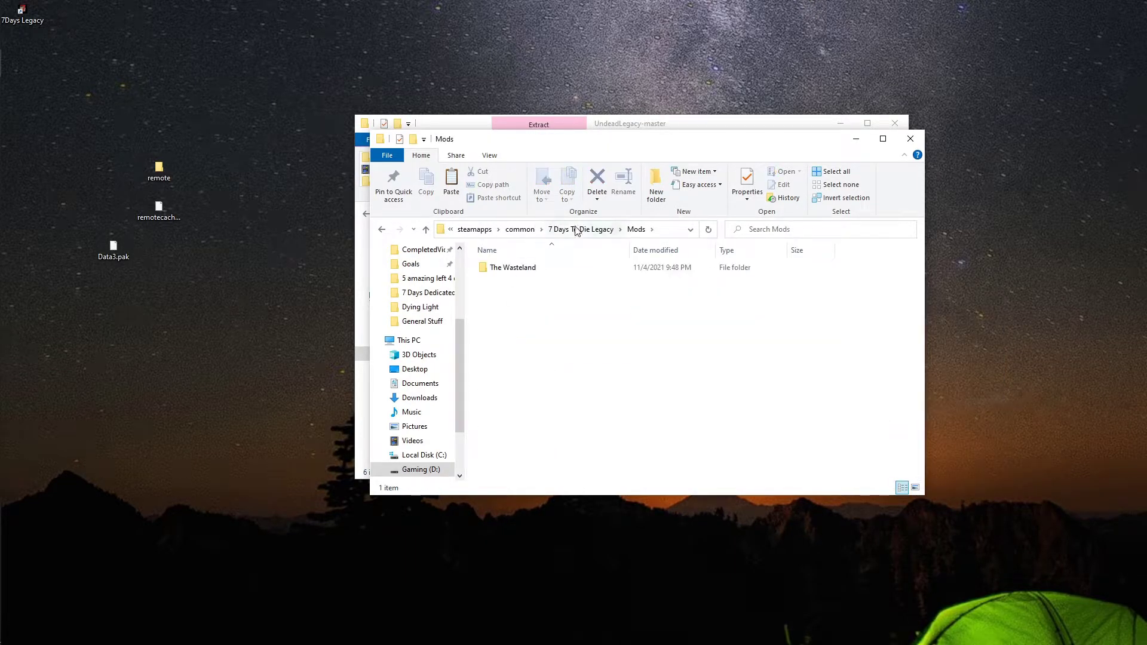
{"action": "left_click", "coordinate": [615, 230]}
{"action": "right_click", "coordinate": [495, 330]}
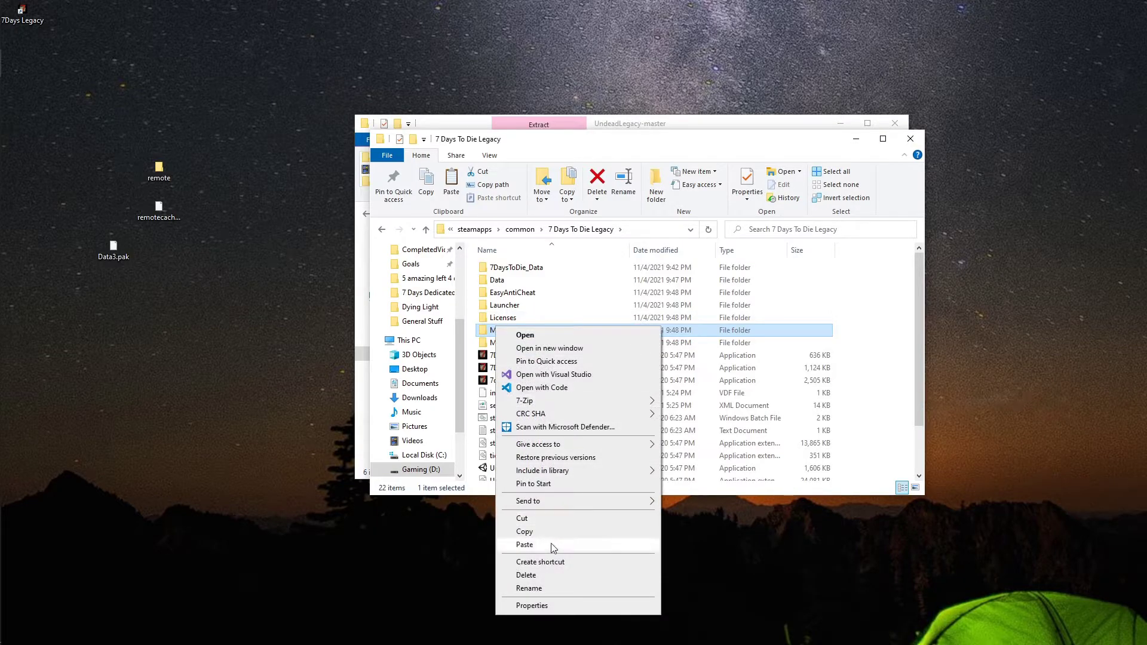
{"action": "left_click", "coordinate": [526, 575]}
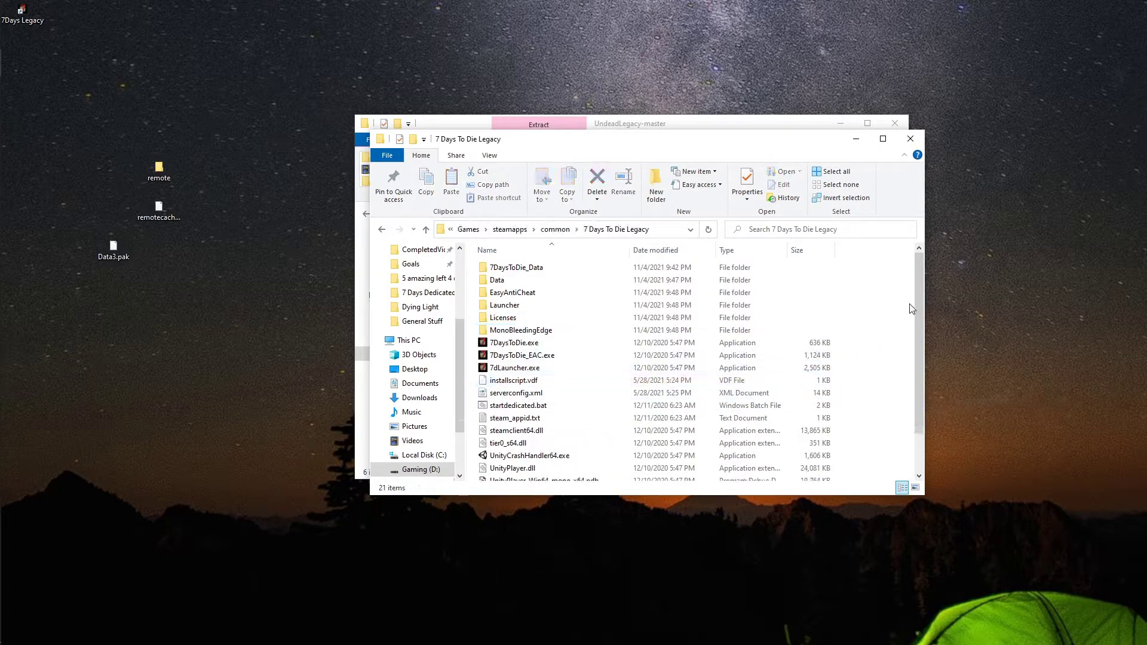
{"action": "right_click", "coordinate": [889, 294]}
{"action": "left_click", "coordinate": [923, 373]}
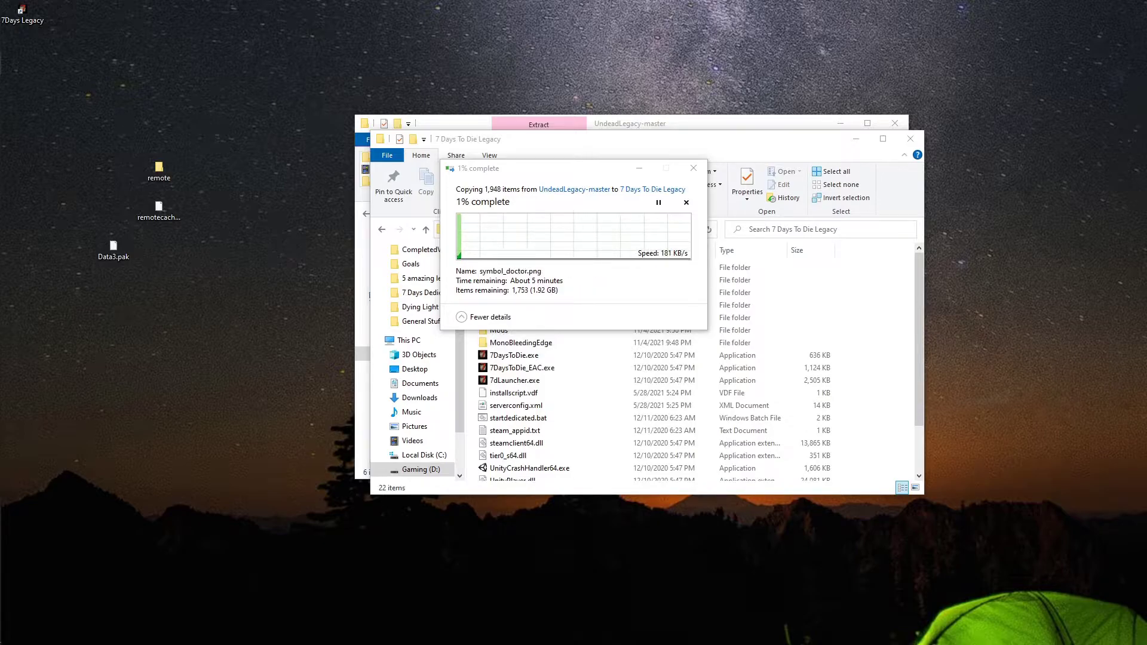
Step: Replace the destination files to finish the copy, then launch the game via the 7Days Legacy shortcut
{"action": "key", "text": "Delete"}
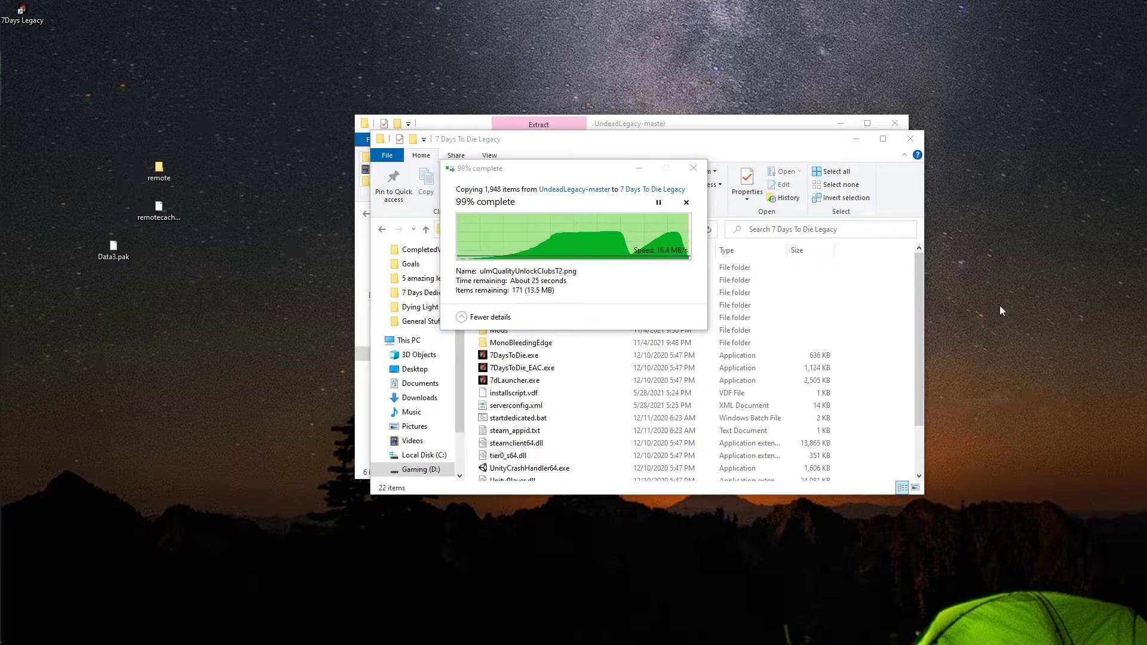
{"action": "left_click", "coordinate": [574, 244]}
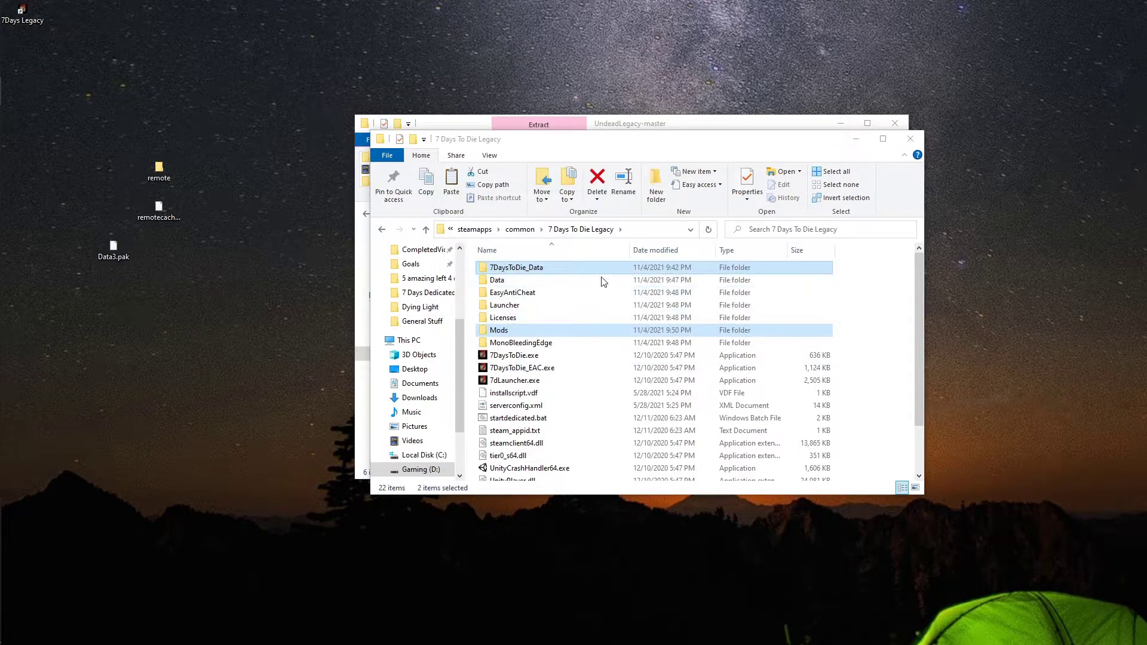
{"action": "left_click", "coordinate": [23, 14]}
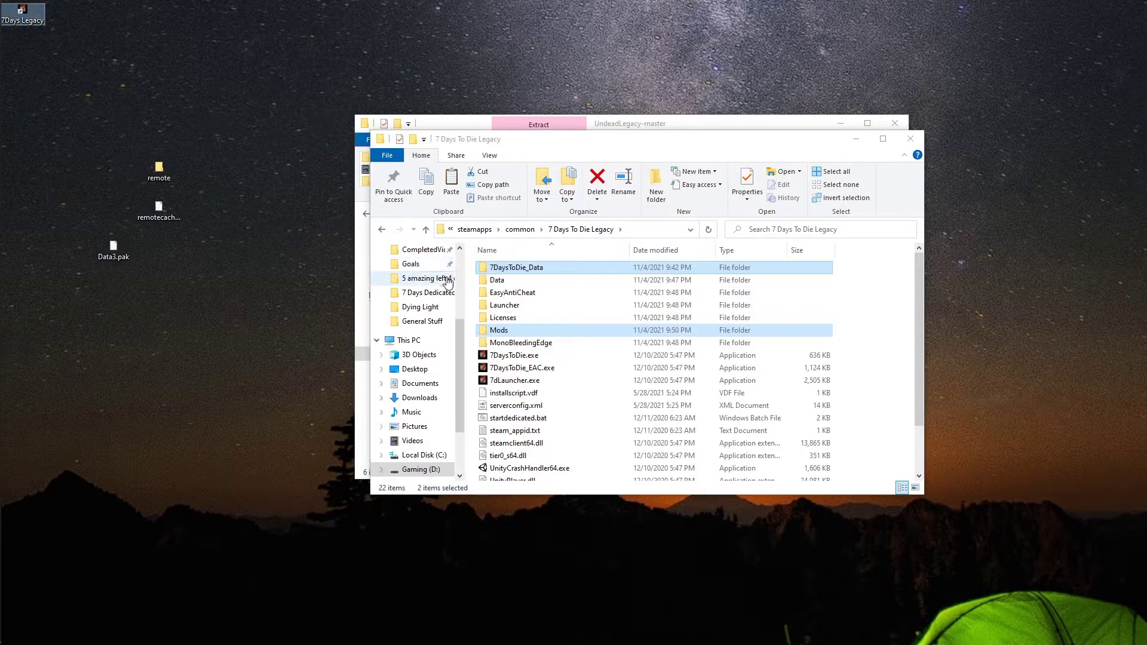
{"action": "left_click", "coordinate": [269, 328]}
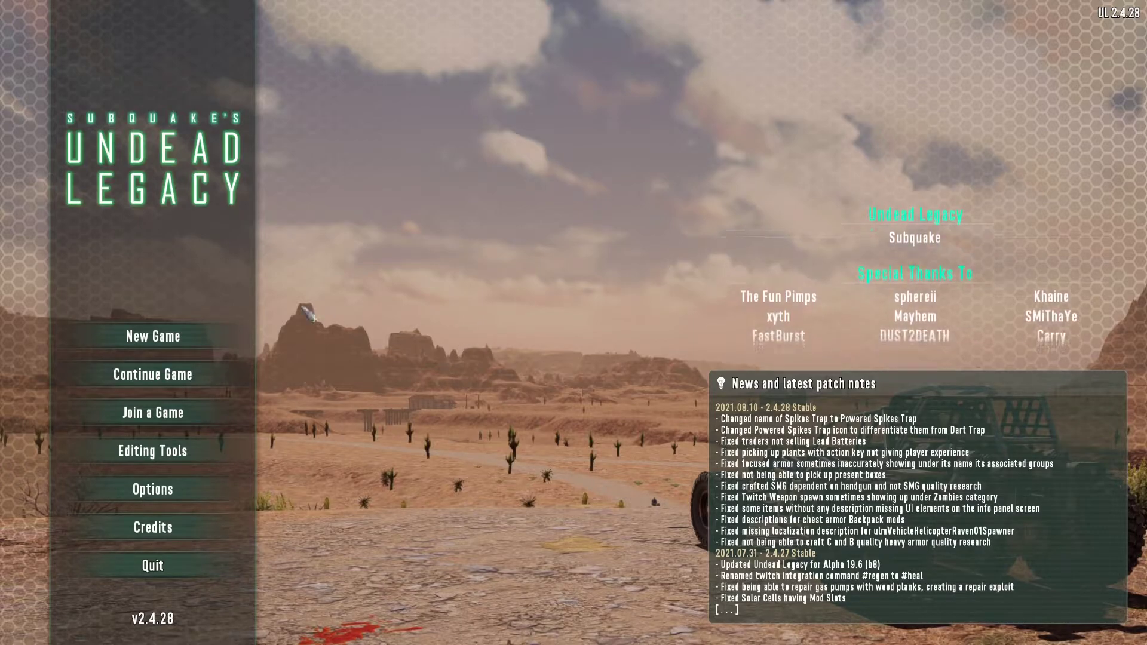
Step: Set up a new game on the Navezgane world named 'Legacy'
{"action": "left_click", "coordinate": [169, 350]}
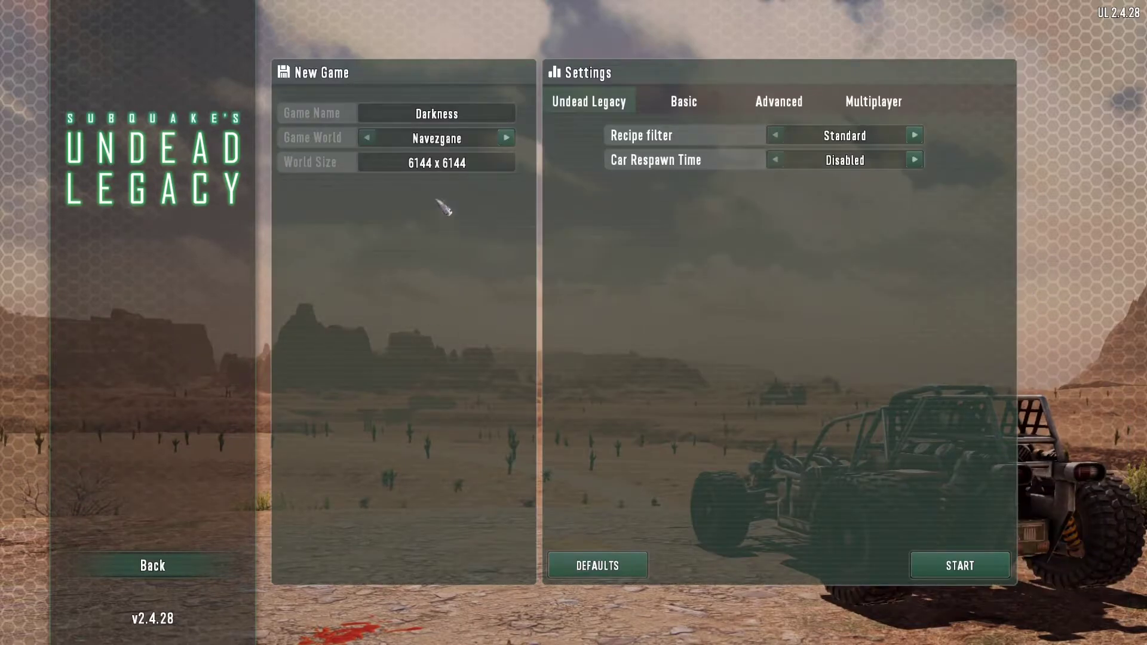
{"action": "left_click", "coordinate": [506, 138]}
{"action": "left_click", "coordinate": [506, 138]}
{"action": "left_click", "coordinate": [506, 138]}
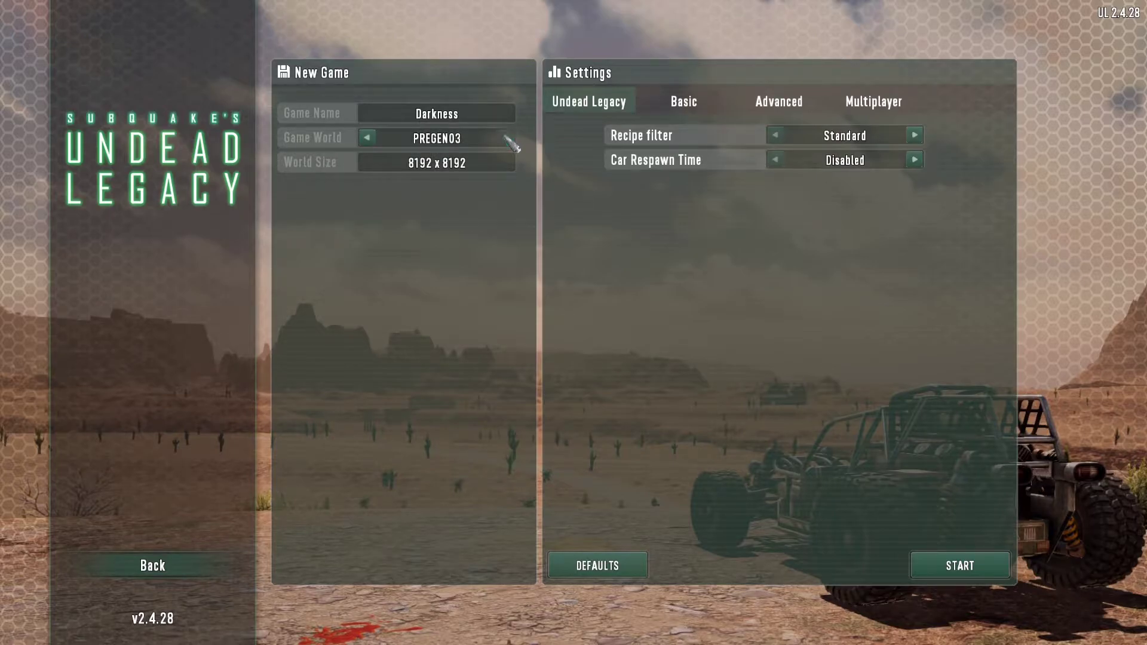
{"action": "left_click", "coordinate": [369, 139]}
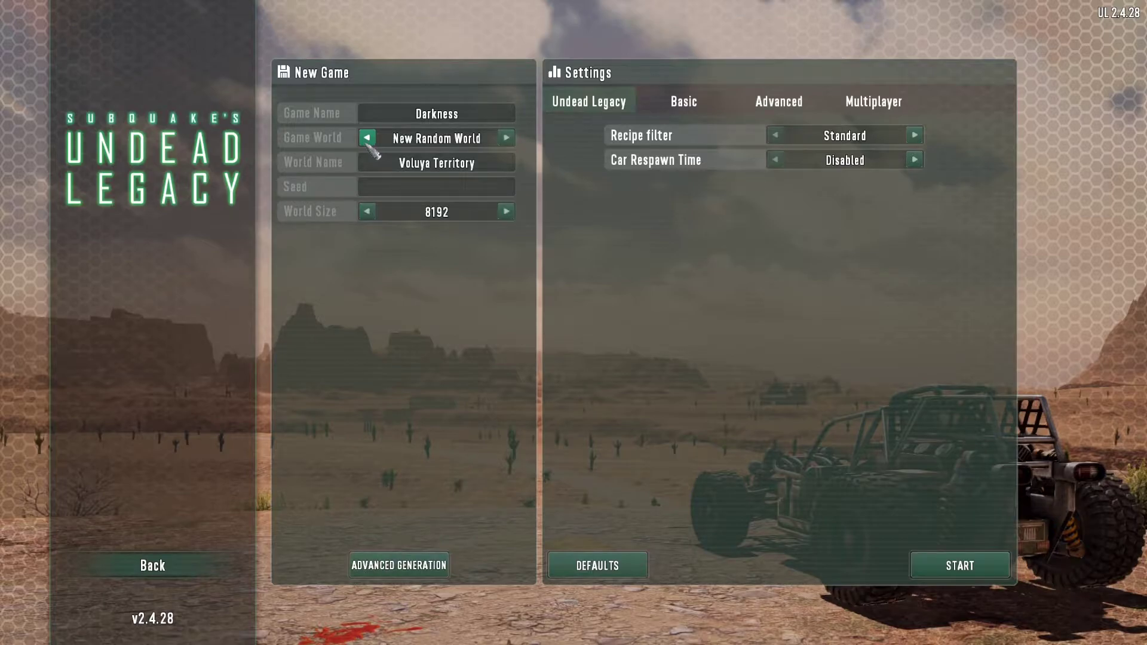
{"action": "left_click", "coordinate": [366, 139]}
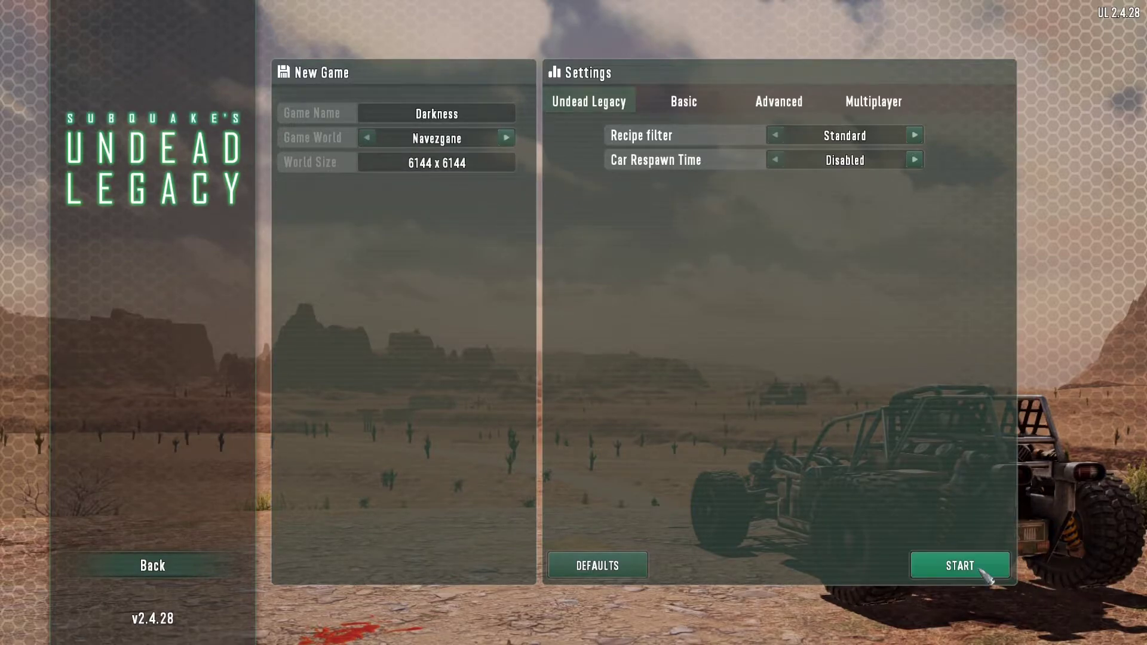
{"action": "left_click", "coordinate": [481, 115]}
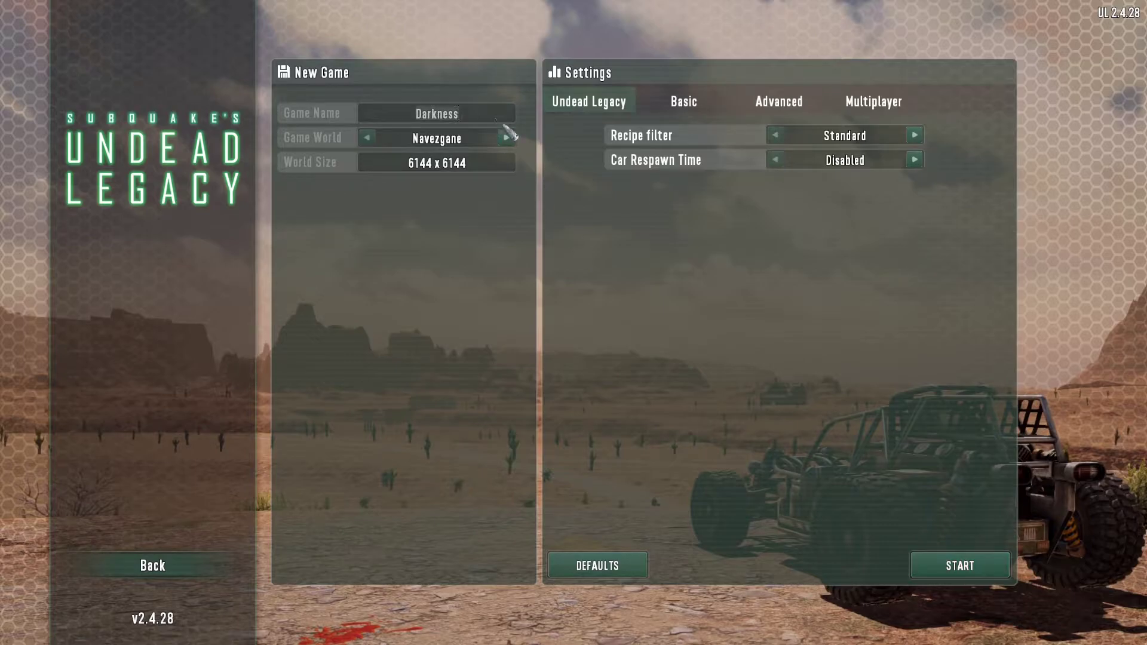
{"action": "key", "text": "BackSpace"}
{"action": "key", "text": "BackSpace"}
{"action": "key", "text": "BackSpace"}
{"action": "key", "text": "BackSpace"}
{"action": "key", "text": "BackSpace"}
{"action": "key", "text": "BackSpace"}
{"action": "key", "text": "BackSpace"}
{"action": "key", "text": "BackSpace"}
{"action": "type", "text": "Legacy"}
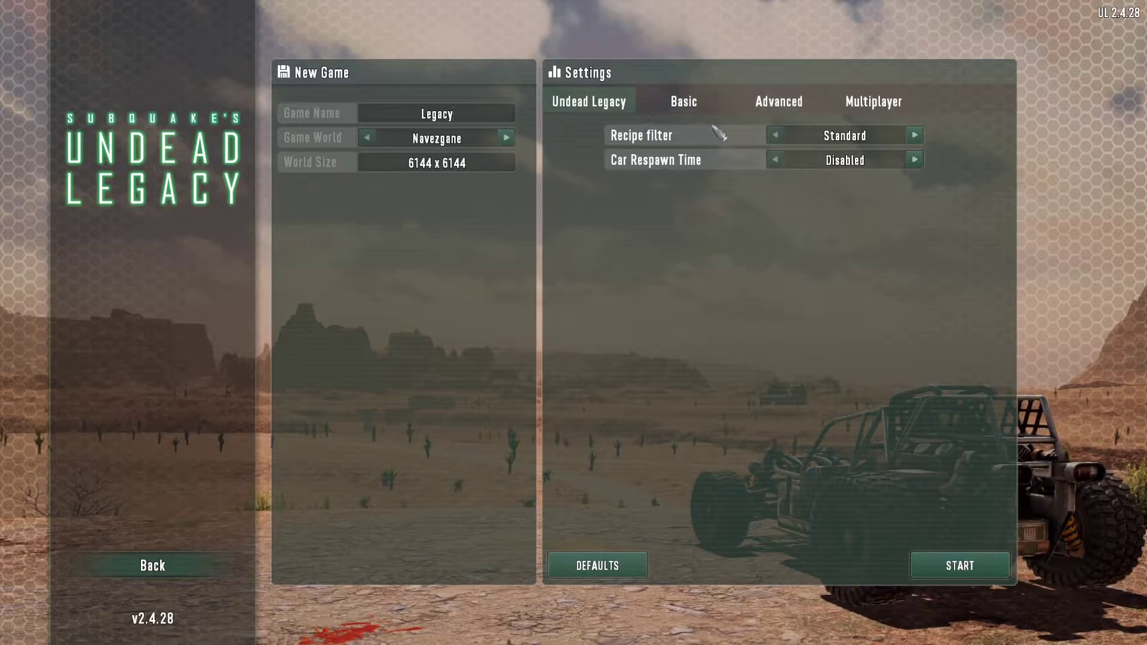
Step: Review the Basic, Advanced and Multiplayer settings, then start the Legacy game
{"action": "mouse_move", "coordinate": [824, 162]}
{"action": "mouse_move", "coordinate": [742, 161]}
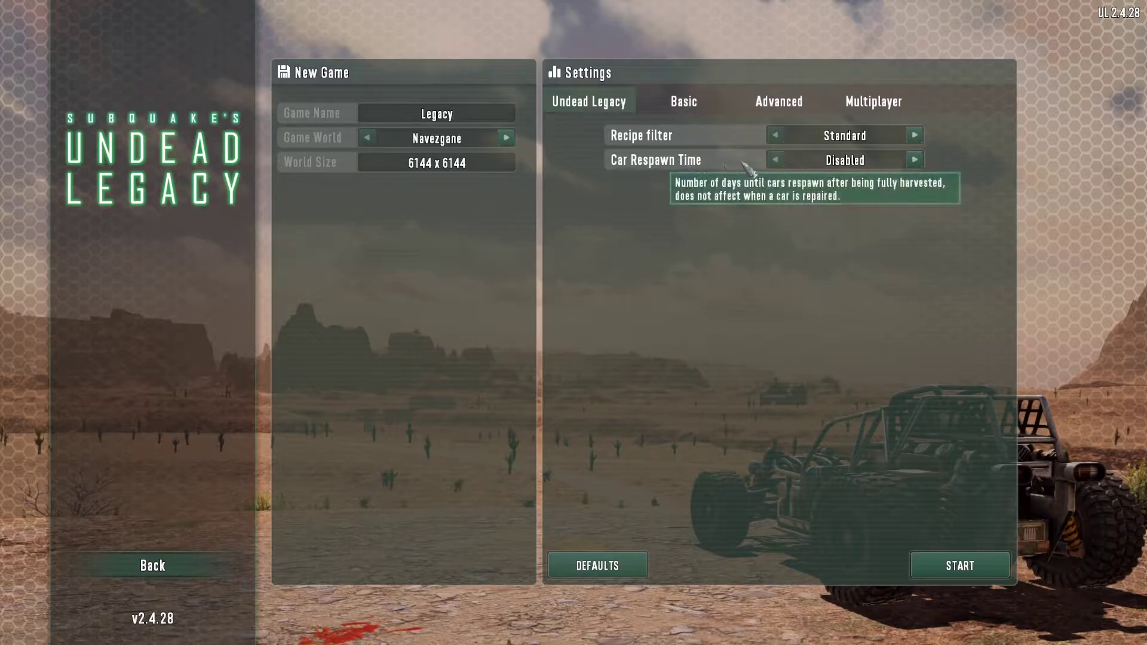
{"action": "left_click", "coordinate": [693, 106]}
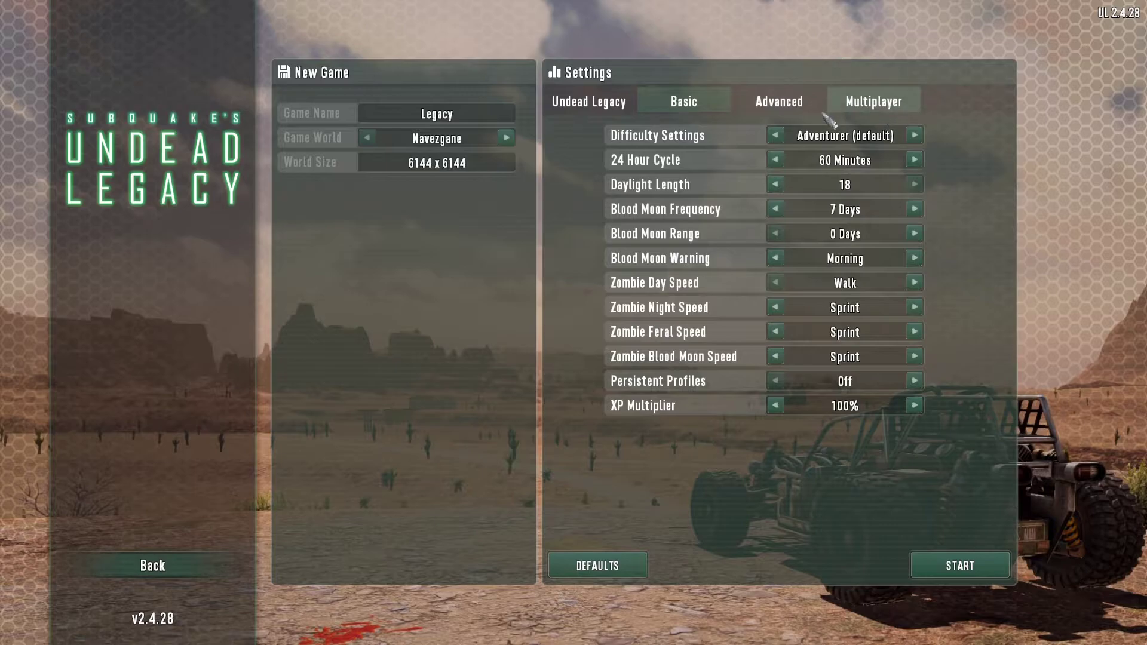
{"action": "left_click", "coordinate": [782, 107]}
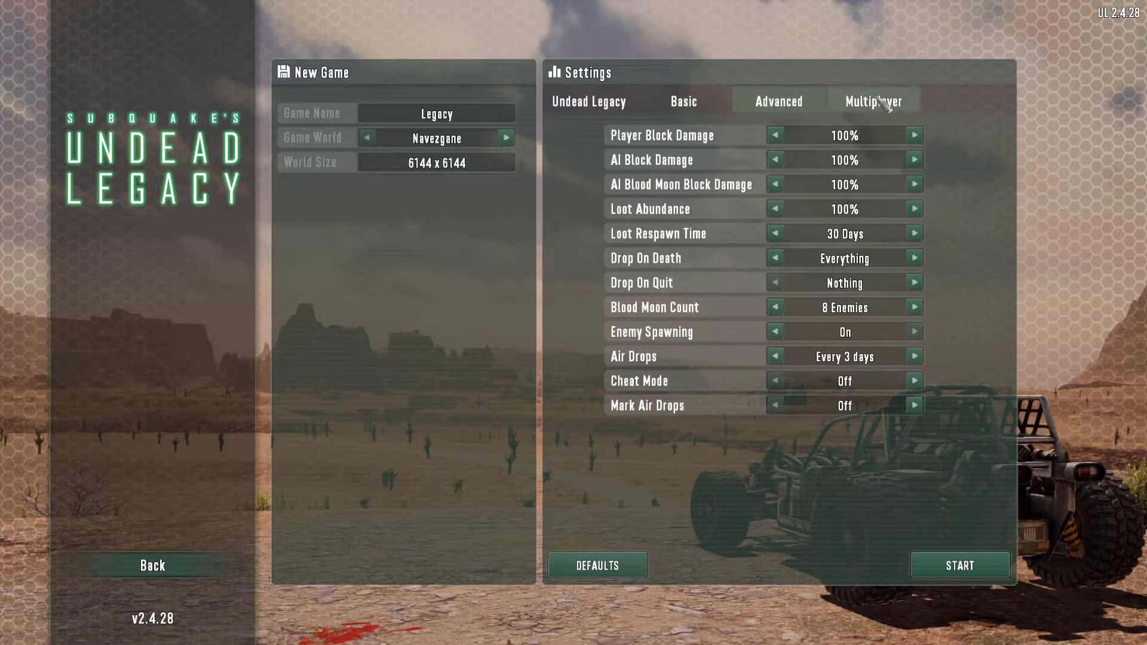
{"action": "left_click", "coordinate": [882, 99]}
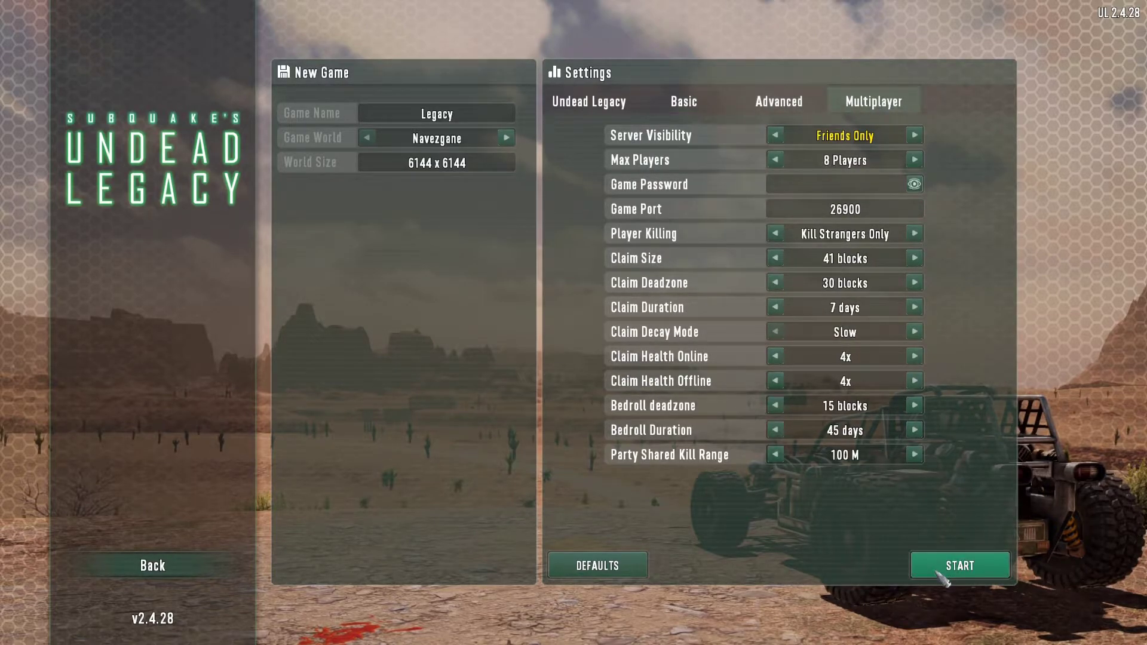
{"action": "left_click", "coordinate": [944, 572]}
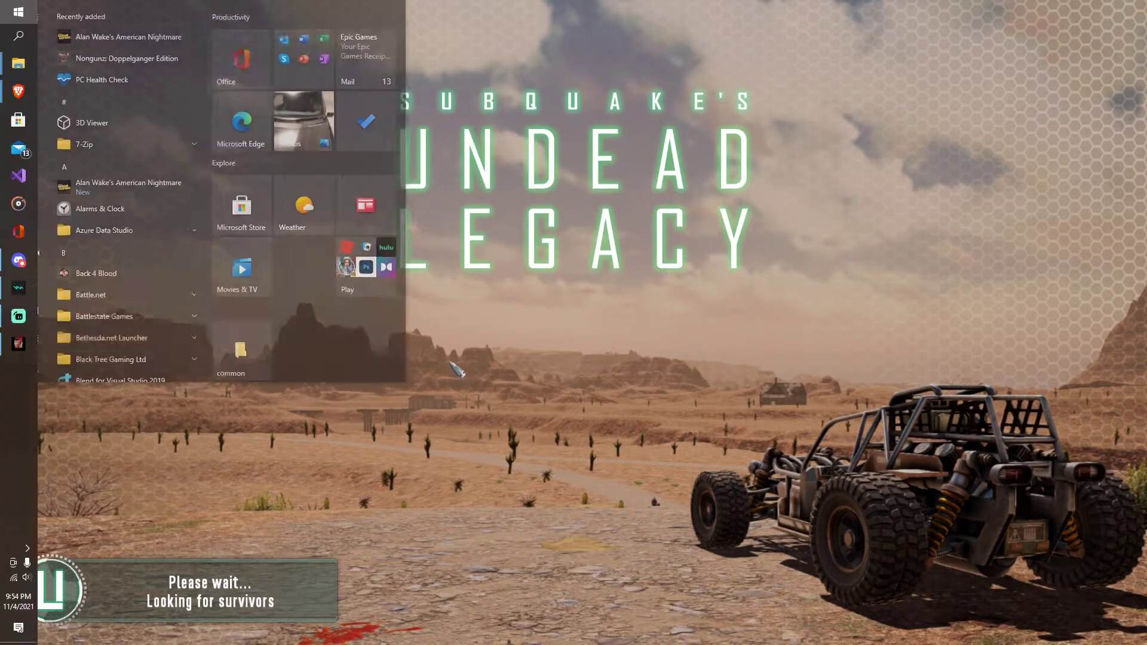
Step: Close the running game and create a desktop shortcut to 7dLauncher.exe
{"action": "right_click", "coordinate": [19, 345]}
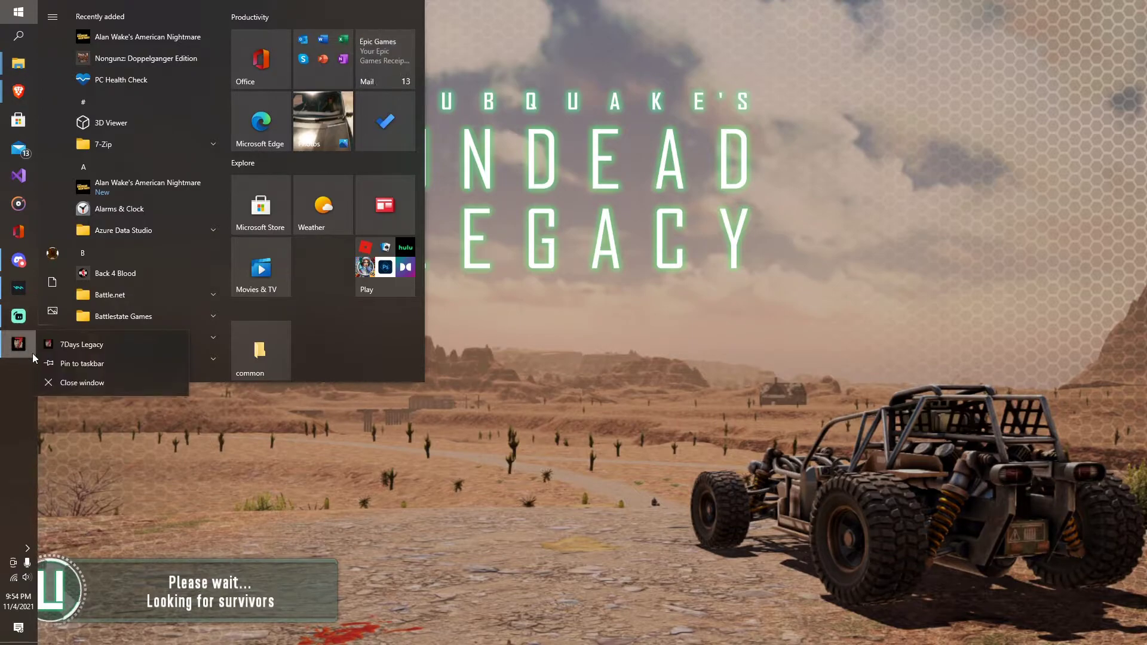
{"action": "left_click", "coordinate": [62, 391]}
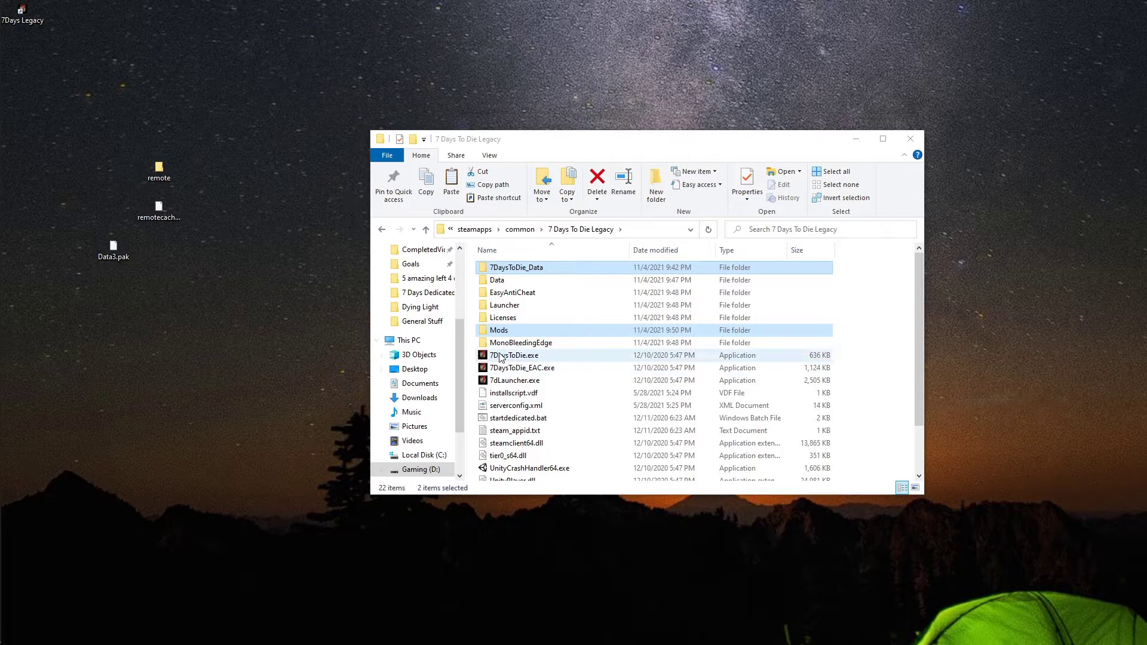
{"action": "left_click", "coordinate": [531, 382]}
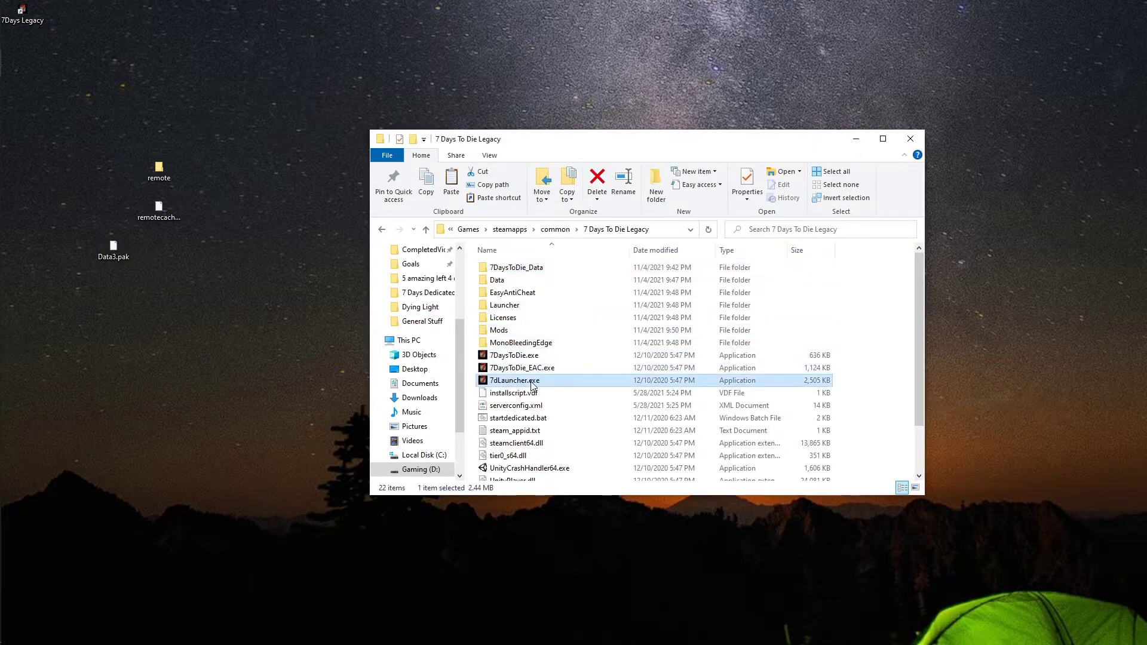
{"action": "right_click", "coordinate": [527, 381]}
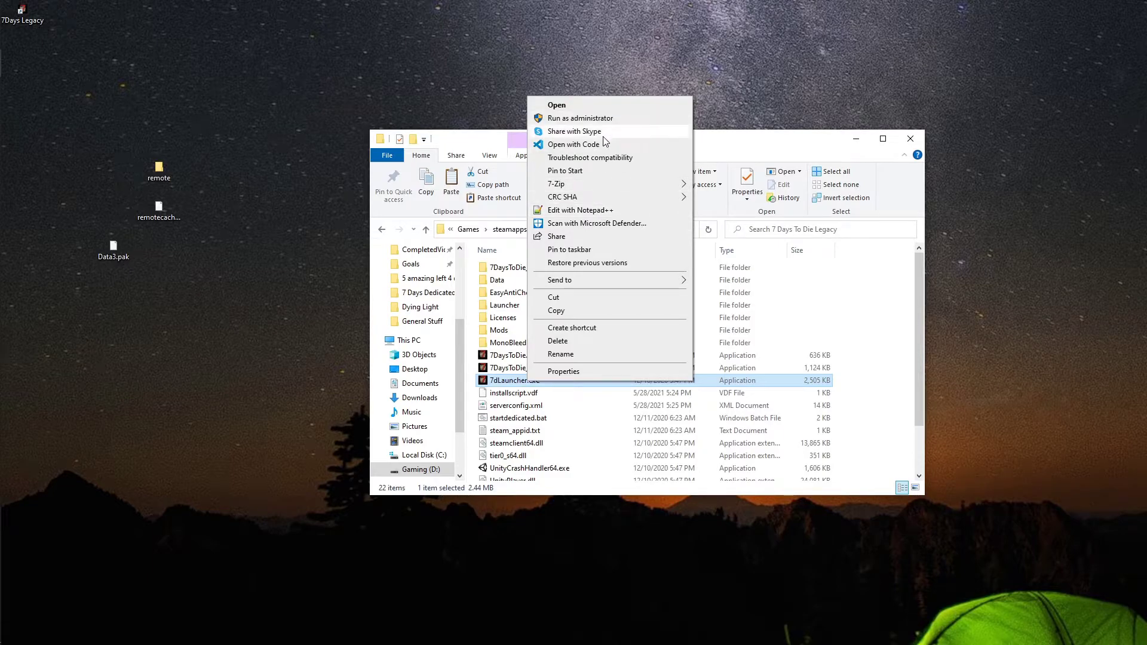
{"action": "mouse_move", "coordinate": [594, 284]}
{"action": "left_click", "coordinate": [771, 307]}
Step: Delete the old 7Days Legacy desktop icon
{"action": "right_click", "coordinate": [24, 22]}
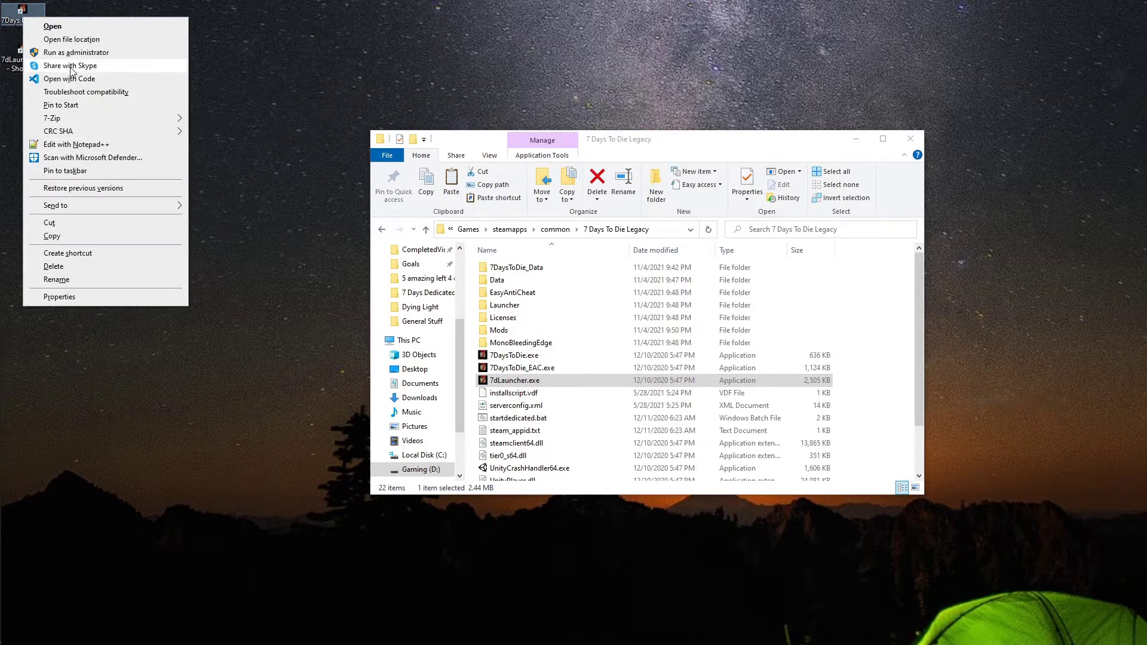
{"action": "left_click", "coordinate": [328, 92]}
{"action": "left_click_drag", "start_coordinate": [113, 40], "coordinate": [23, 10]}
{"action": "right_click", "coordinate": [35, 8]}
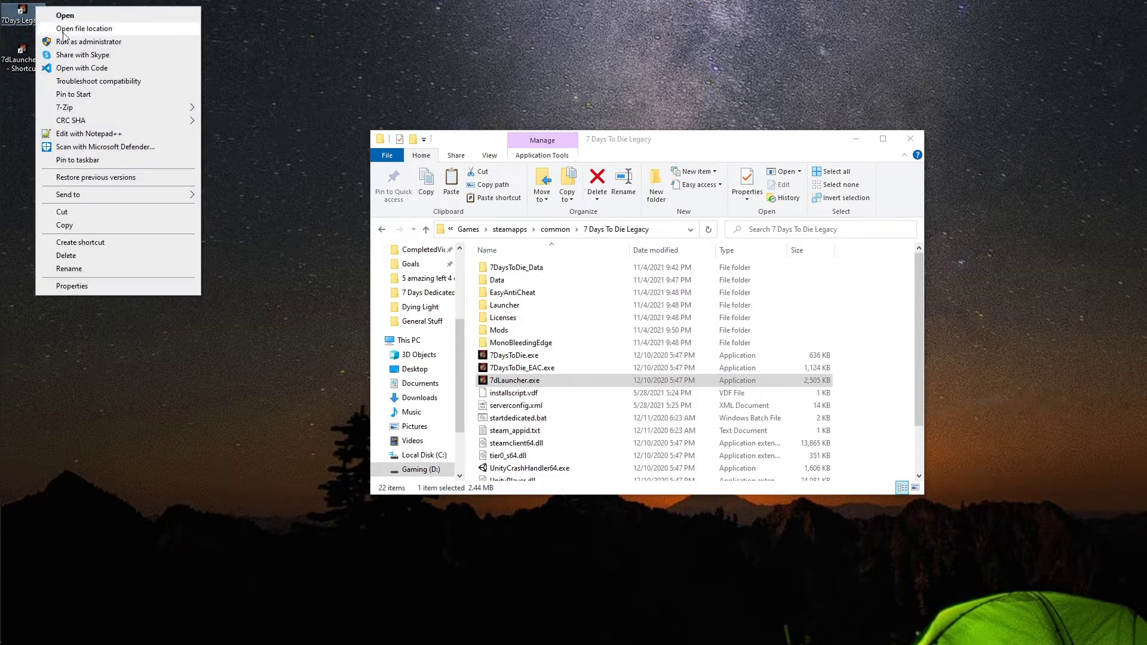
{"action": "left_click", "coordinate": [120, 255]}
Step: Rename the launcher shortcut to '7 Days Legacy'
{"action": "right_click", "coordinate": [18, 68]}
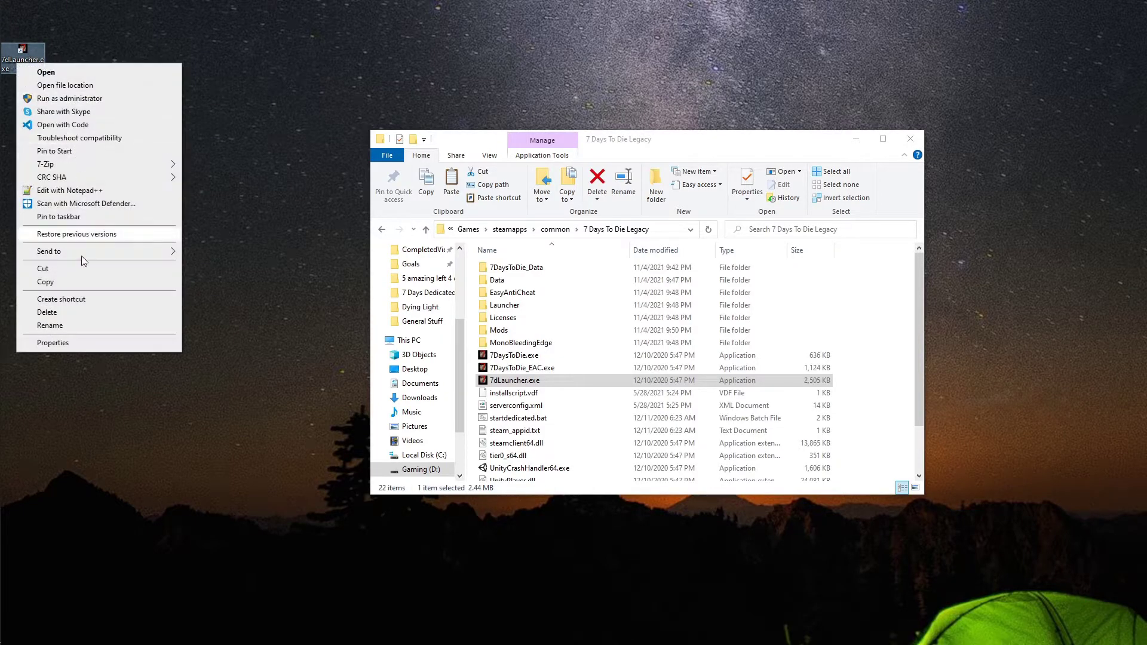
{"action": "left_click", "coordinate": [84, 337]}
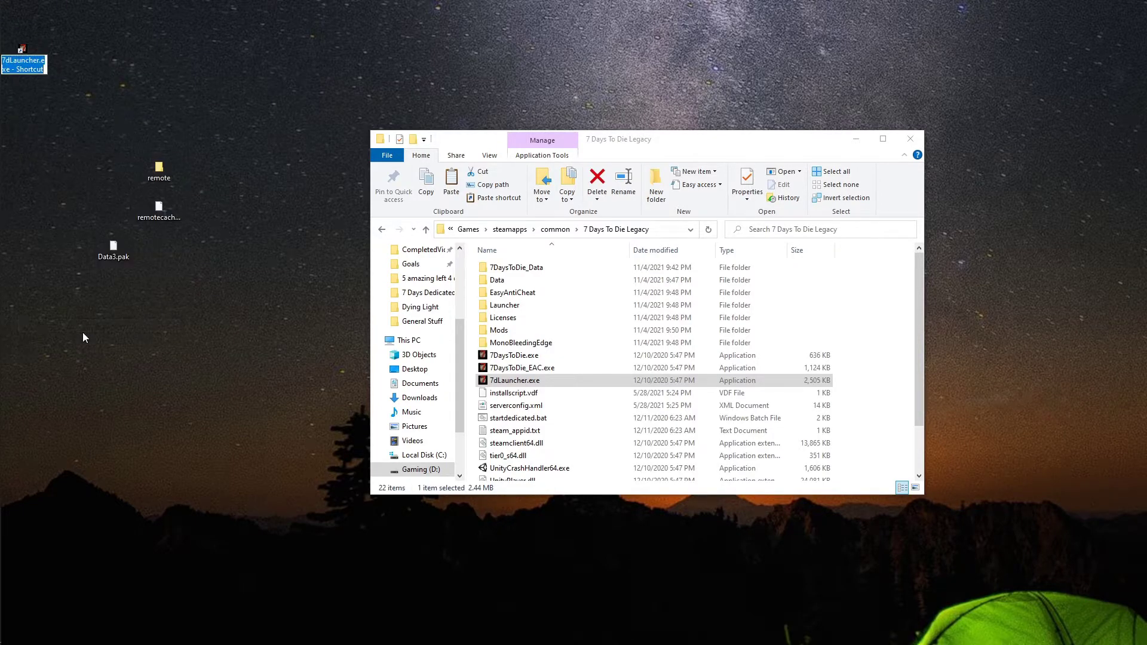
{"action": "key", "text": "BackSpace"}
{"action": "type", "text": "7 Days Legacy"}
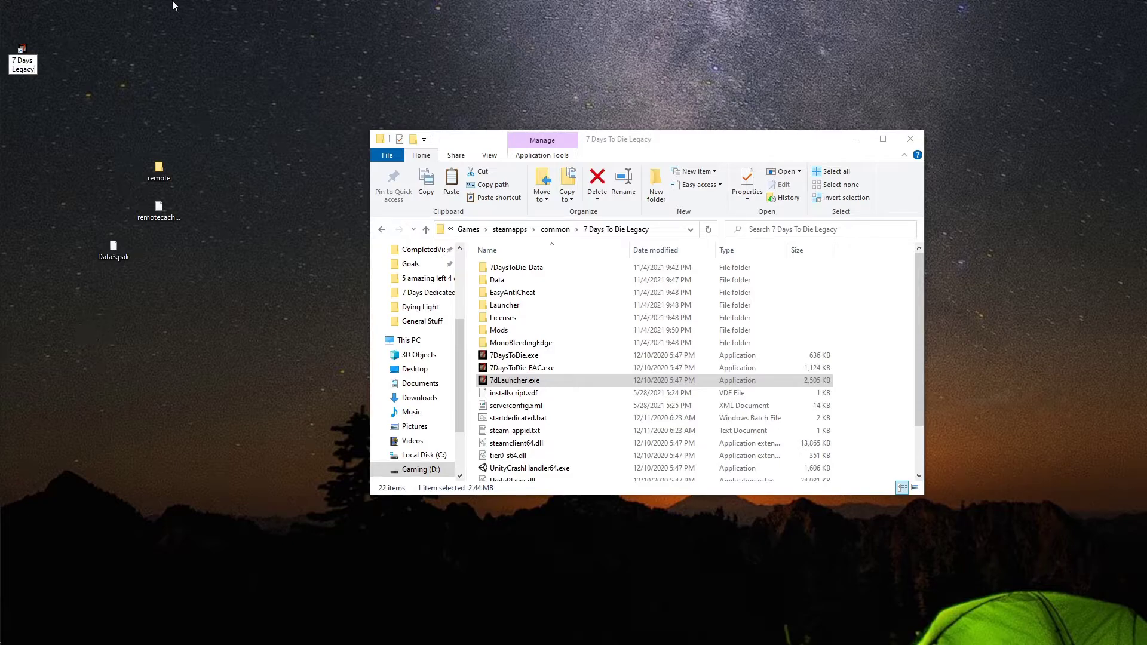
{"action": "key", "text": "Return"}
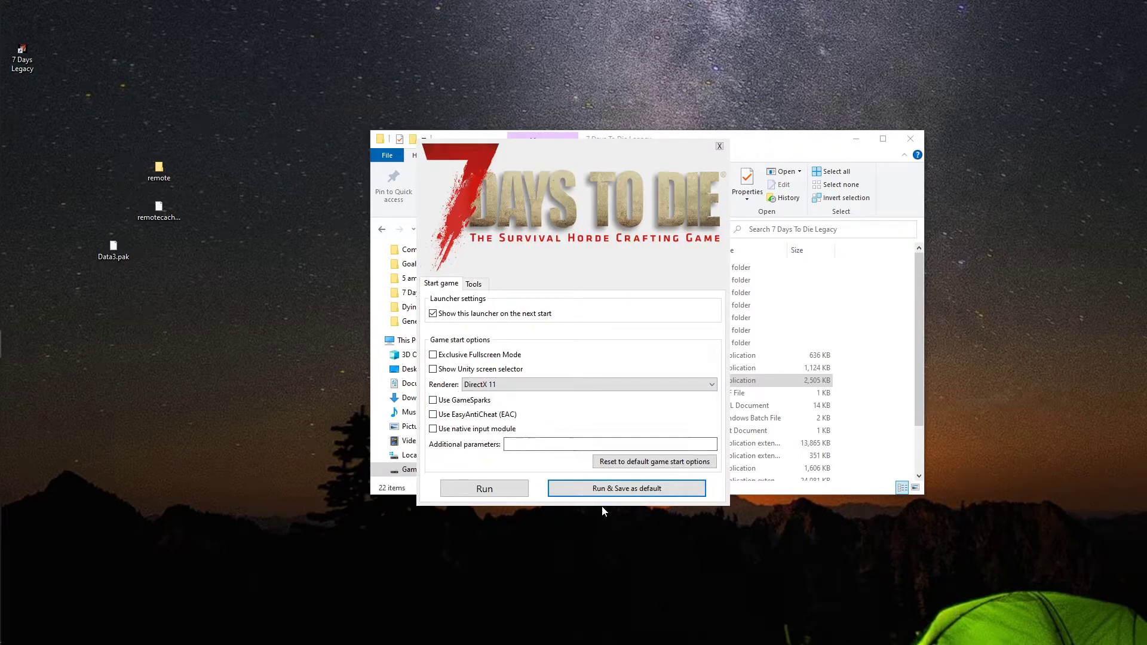
Step: Run the game from the launcher to reach the Undead Legacy v2.4.28 main menu
{"action": "left_click", "coordinate": [502, 488]}
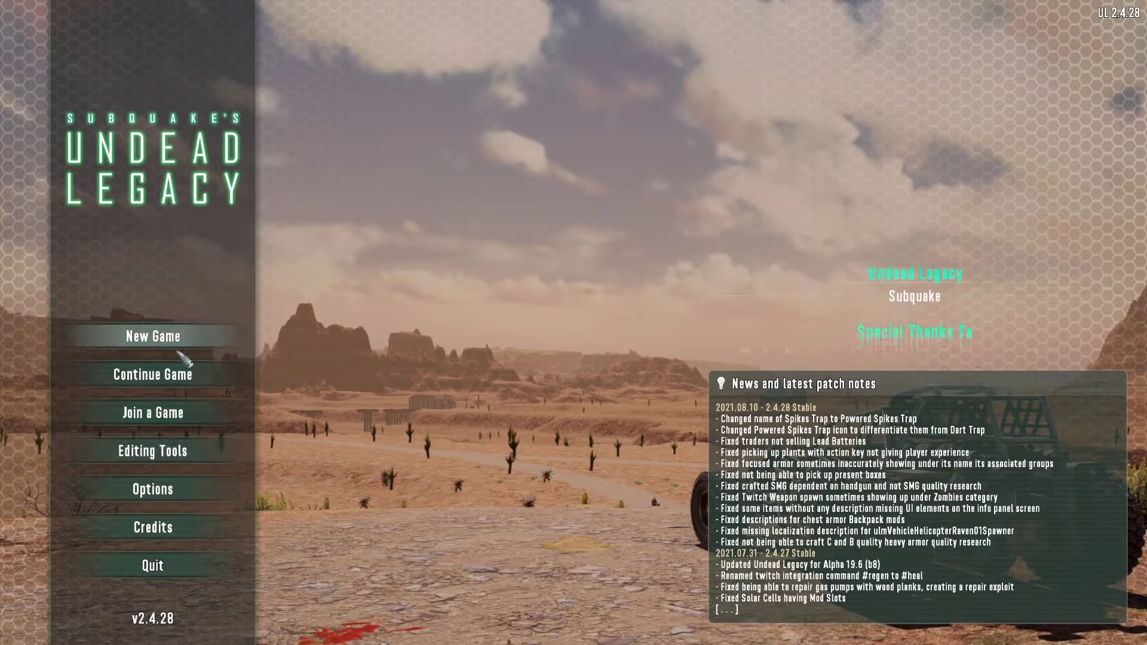
Step: Choose New Game from the Undead Legacy main menu to begin the Legacy world
{"action": "left_click", "coordinate": [153, 337]}
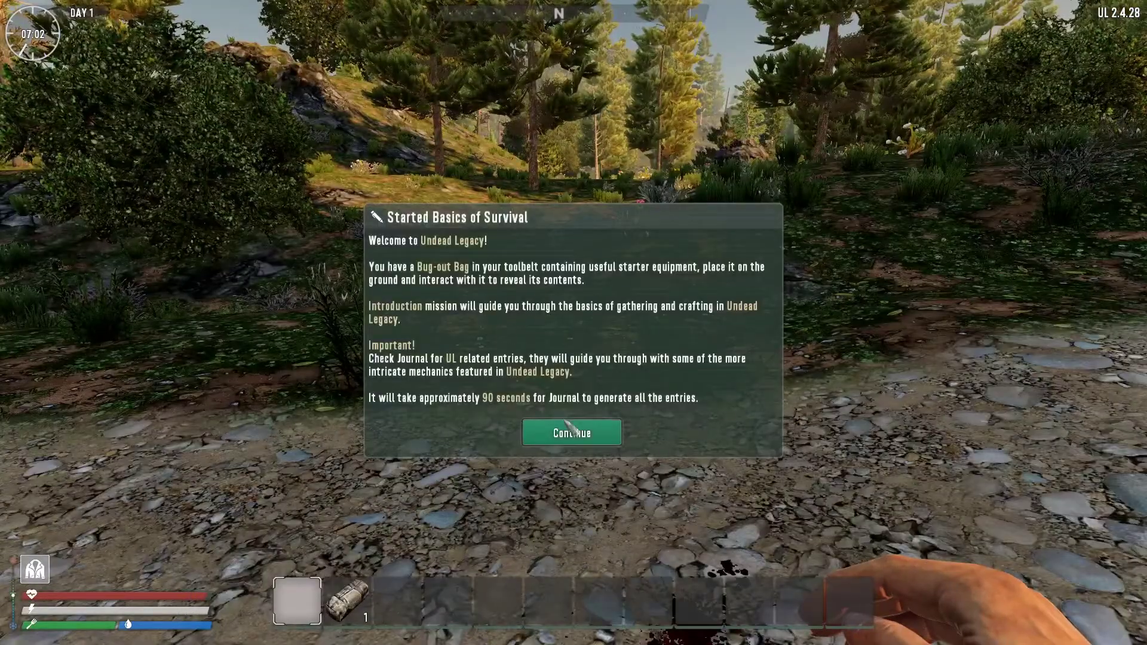
Step: Dismiss the Basics of Survival message and look over the crafting and inventory screen
{"action": "left_click", "coordinate": [571, 433]}
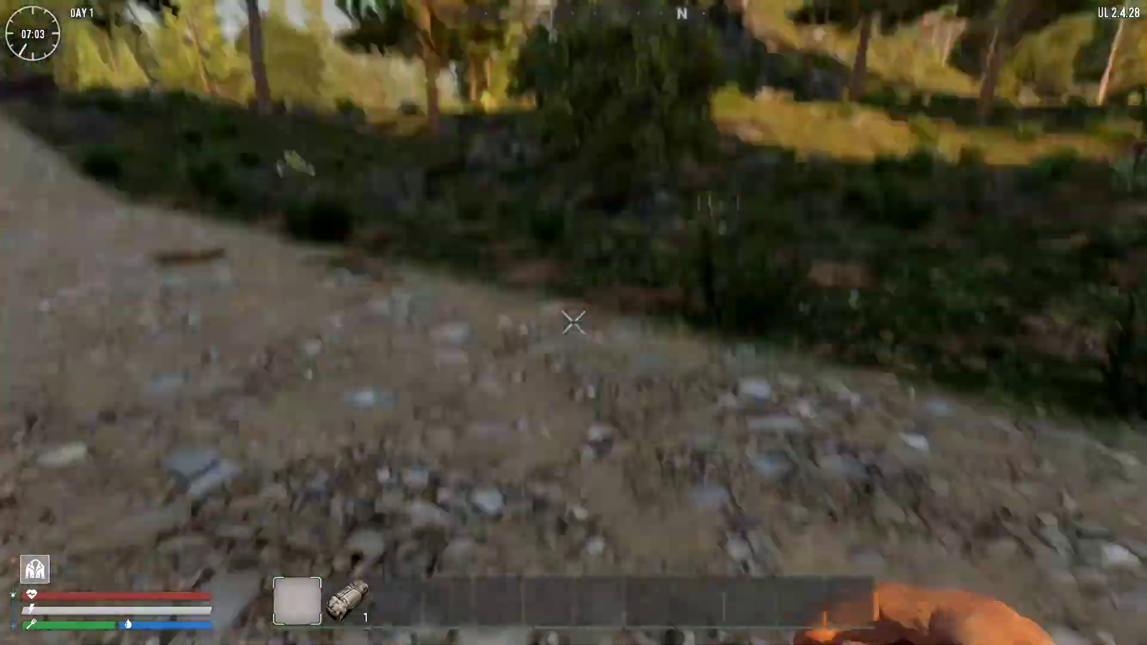
{"action": "key", "text": "2"}
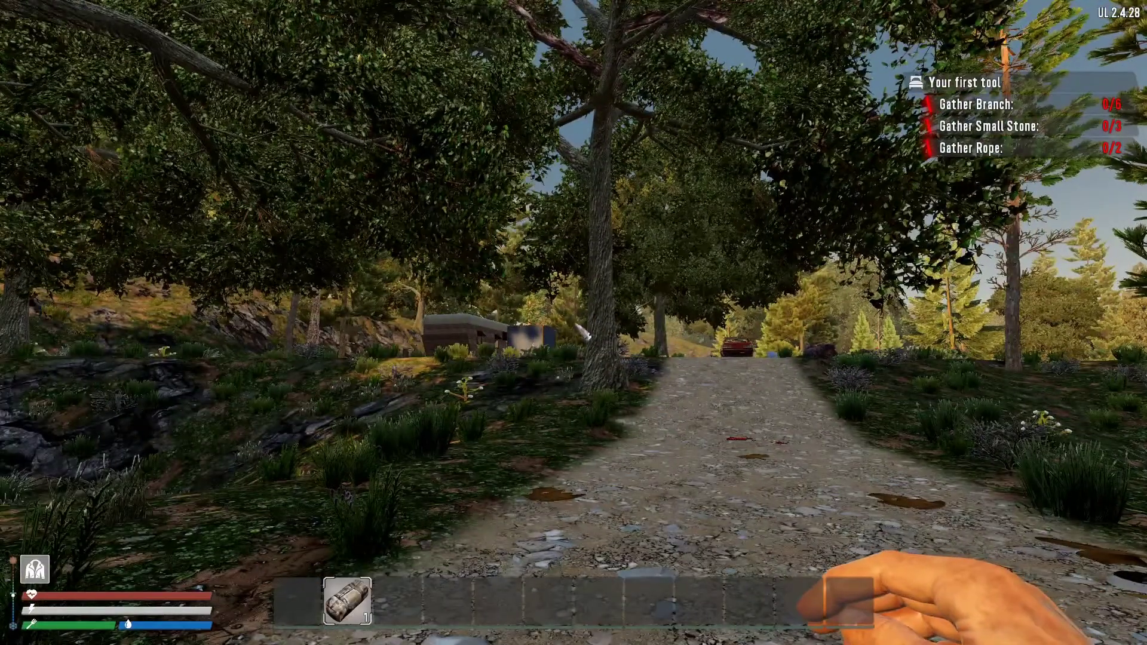
{"action": "key", "text": "Tab"}
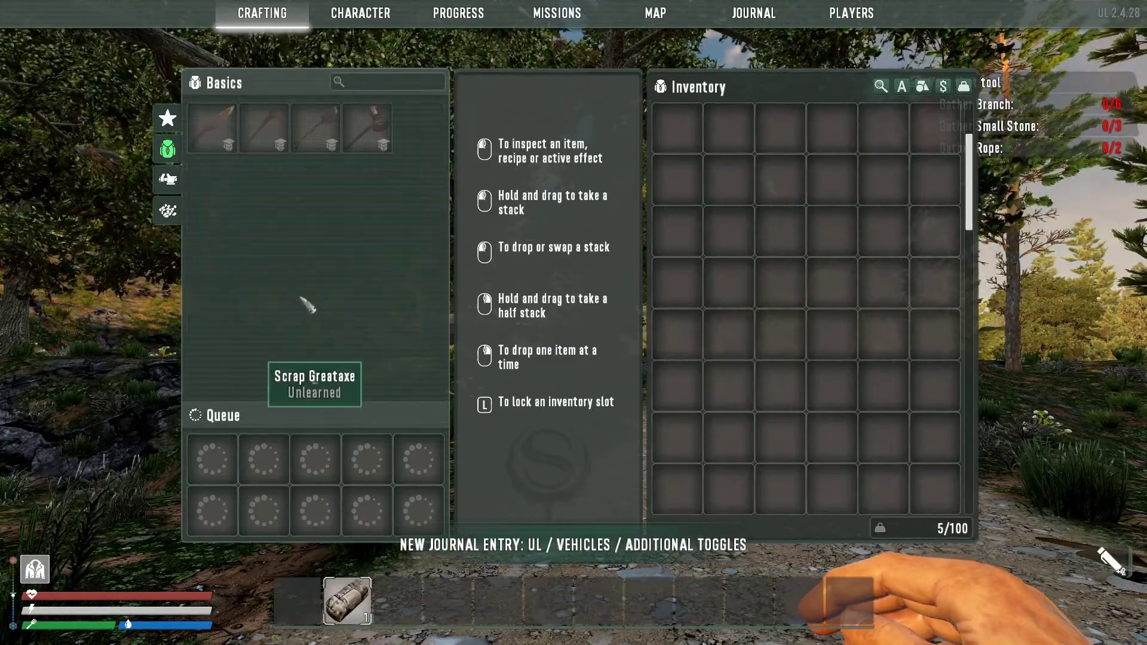
{"action": "key", "text": "Tab"}
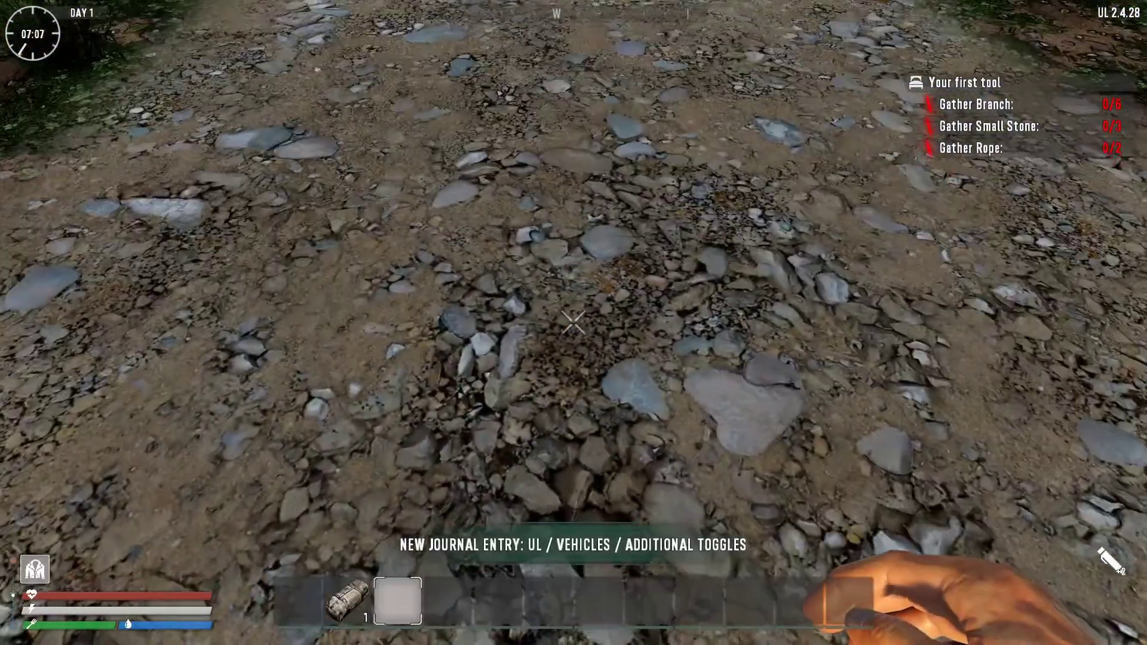
Step: Preview the bedroll in hand, put it away, and bring up the pause menu
{"action": "key", "text": "1"}
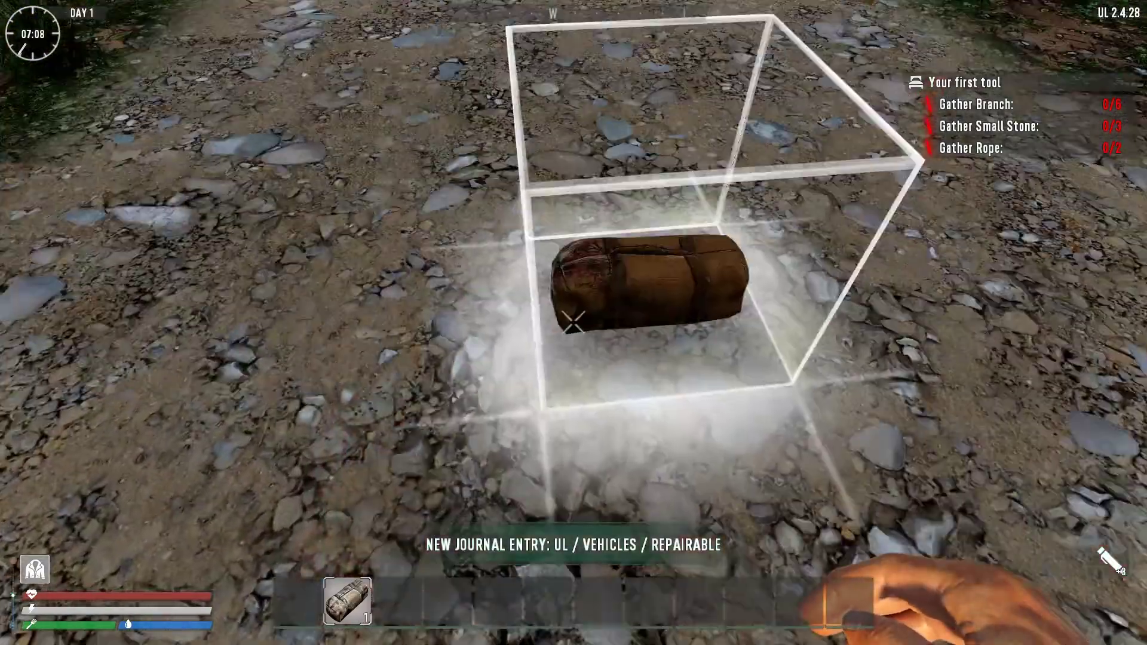
{"action": "key", "text": "1"}
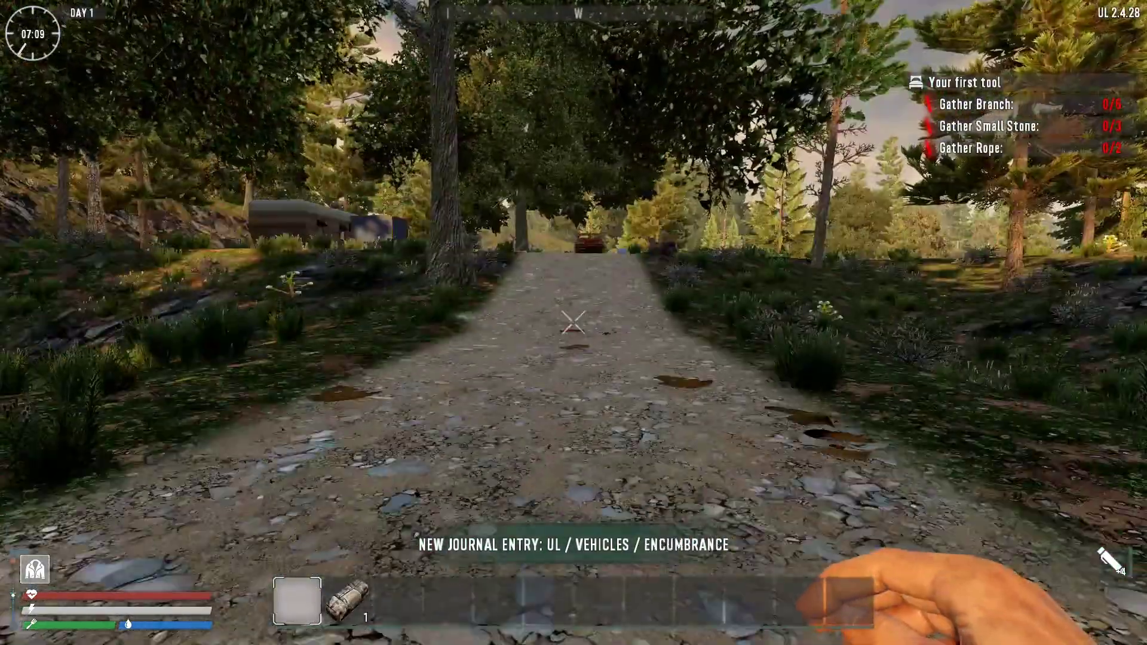
{"action": "key", "text": "Escape"}
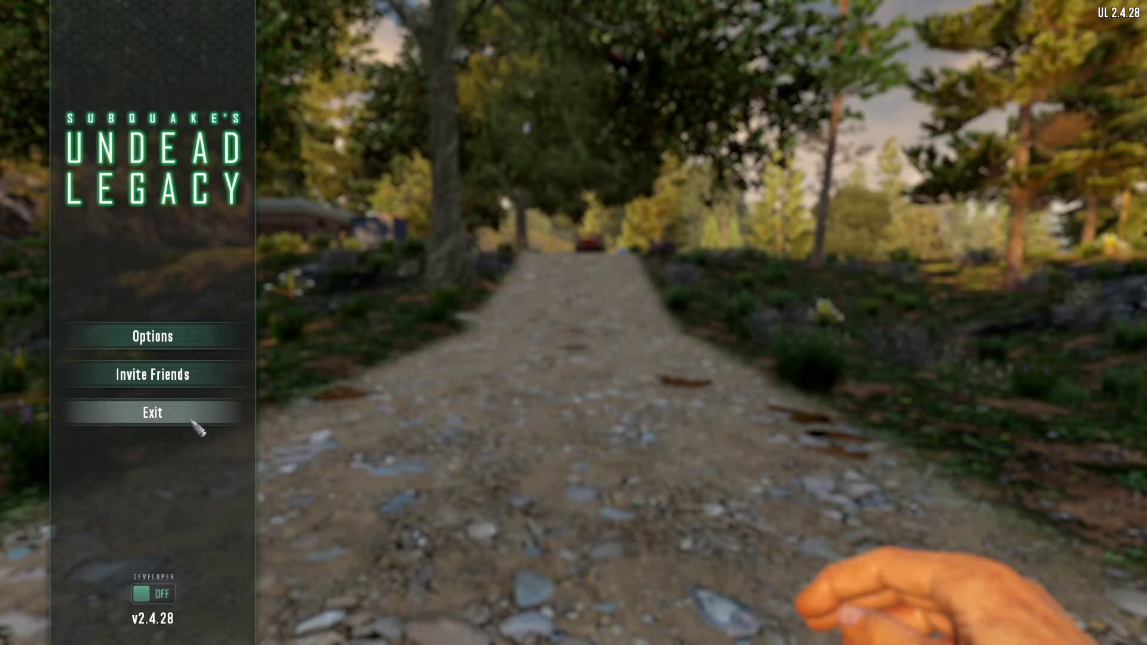
Step: Exit to the main menu, check the saved games list, then quit 7 Days to Die
{"action": "left_click", "coordinate": [133, 416]}
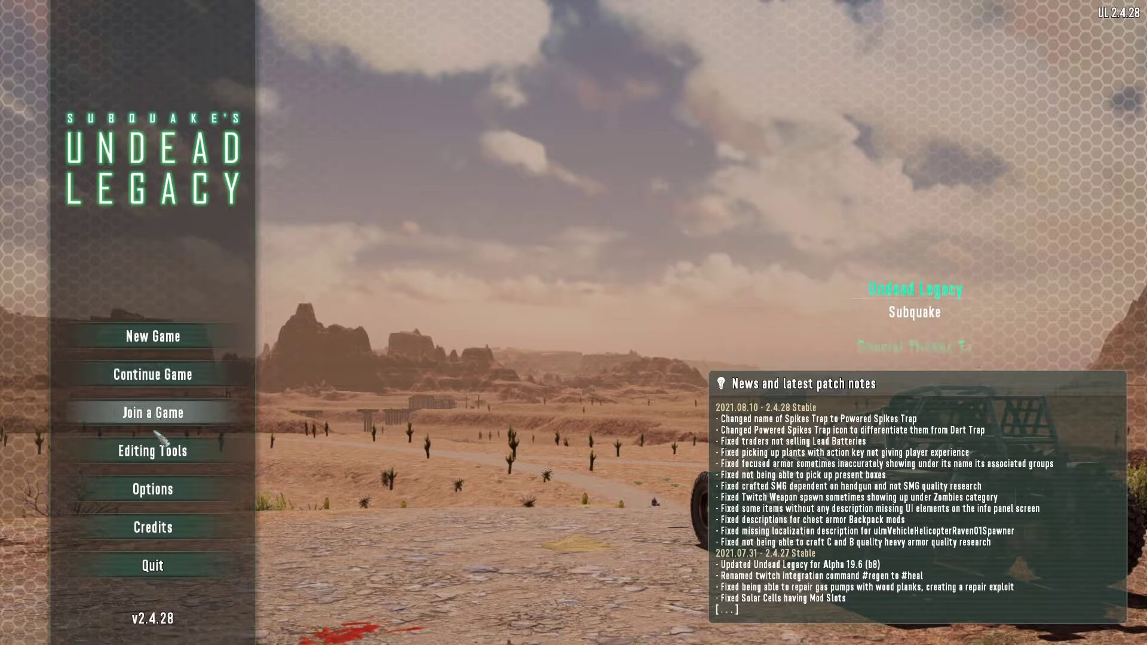
{"action": "left_click", "coordinate": [189, 384]}
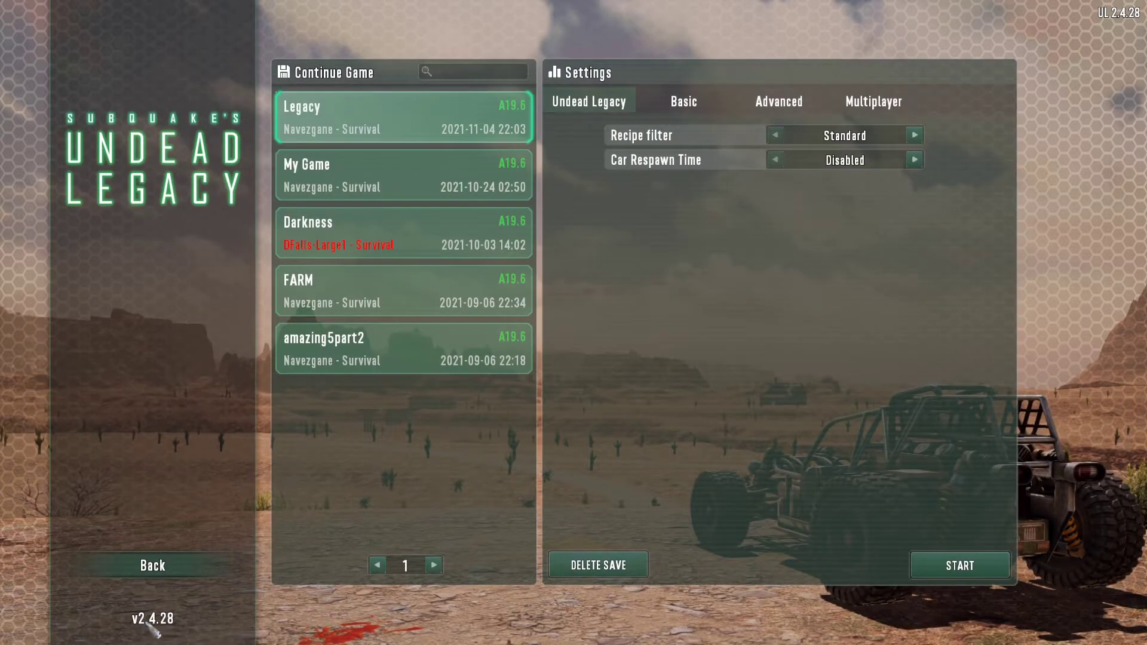
{"action": "left_click", "coordinate": [159, 571]}
{"action": "left_click", "coordinate": [162, 574]}
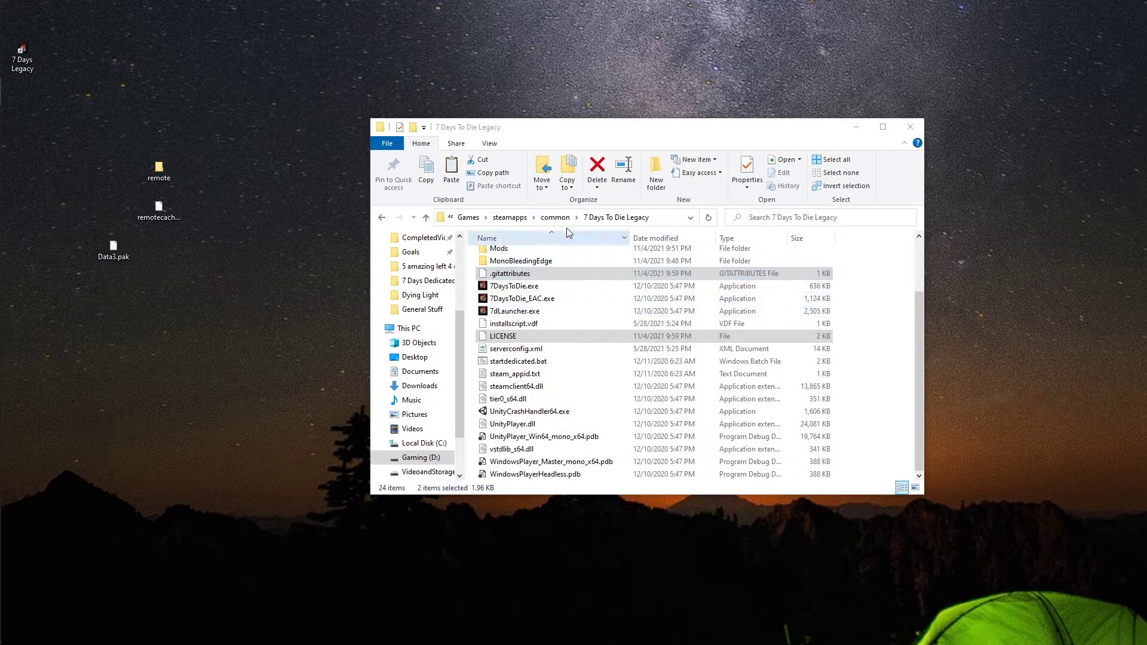
Step: Open the 7 Days to Die Dedicated Server folder and delete its old Mods folder
{"action": "left_click", "coordinate": [555, 217]}
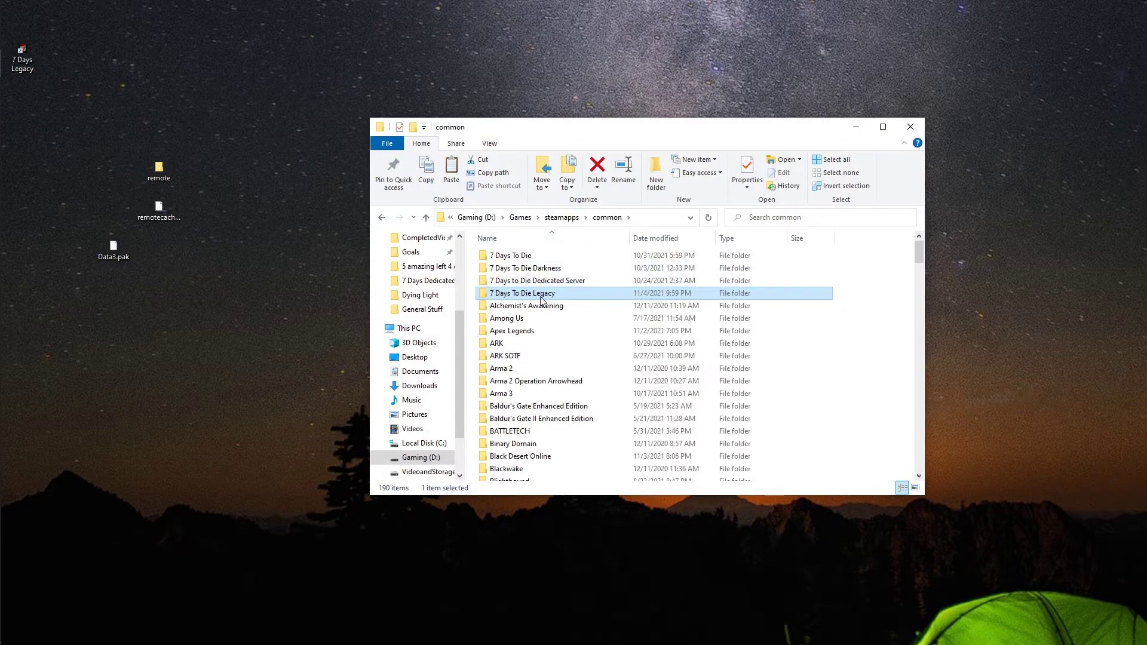
{"action": "double_click", "coordinate": [571, 281]}
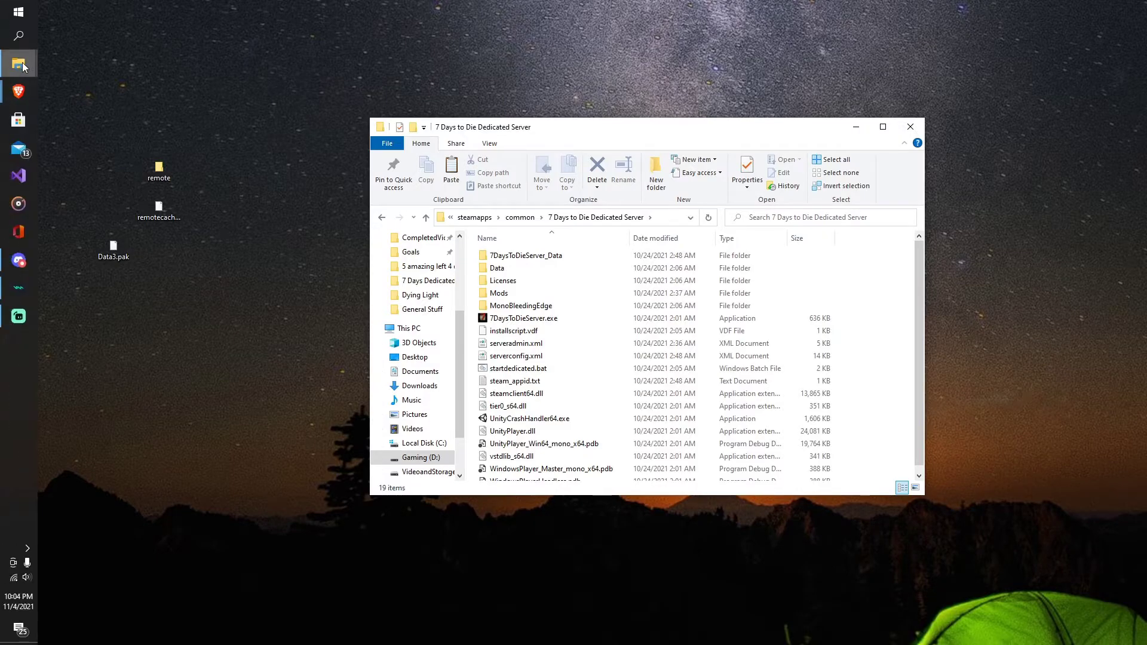
{"action": "mouse_move", "coordinate": [18, 63]}
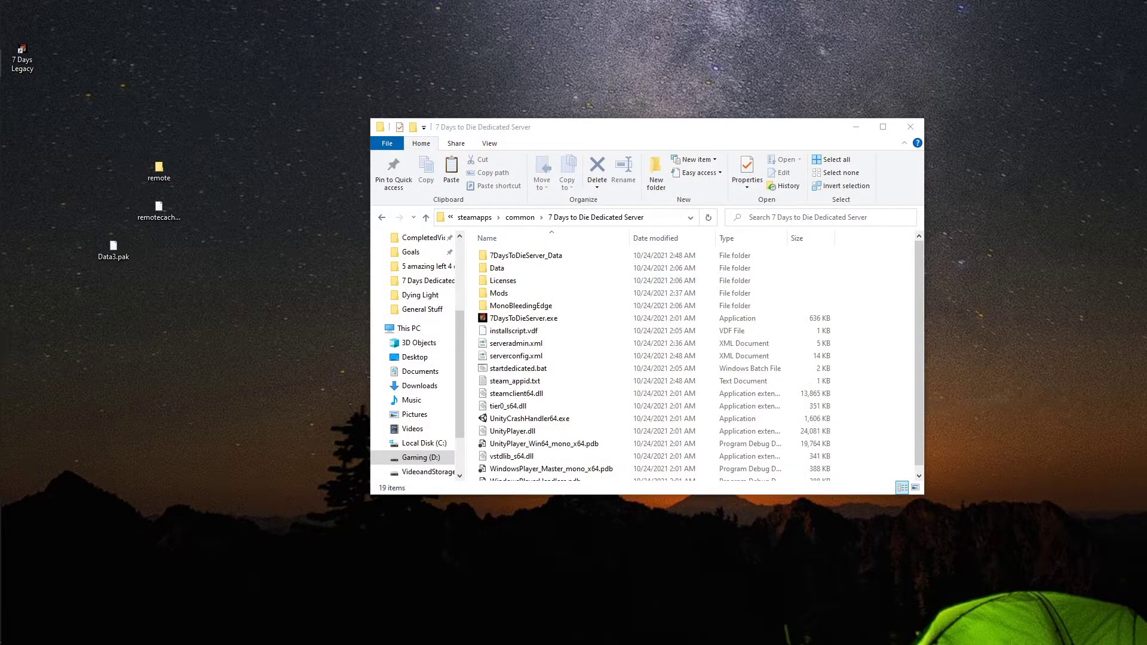
{"action": "key", "text": "alt+Tab"}
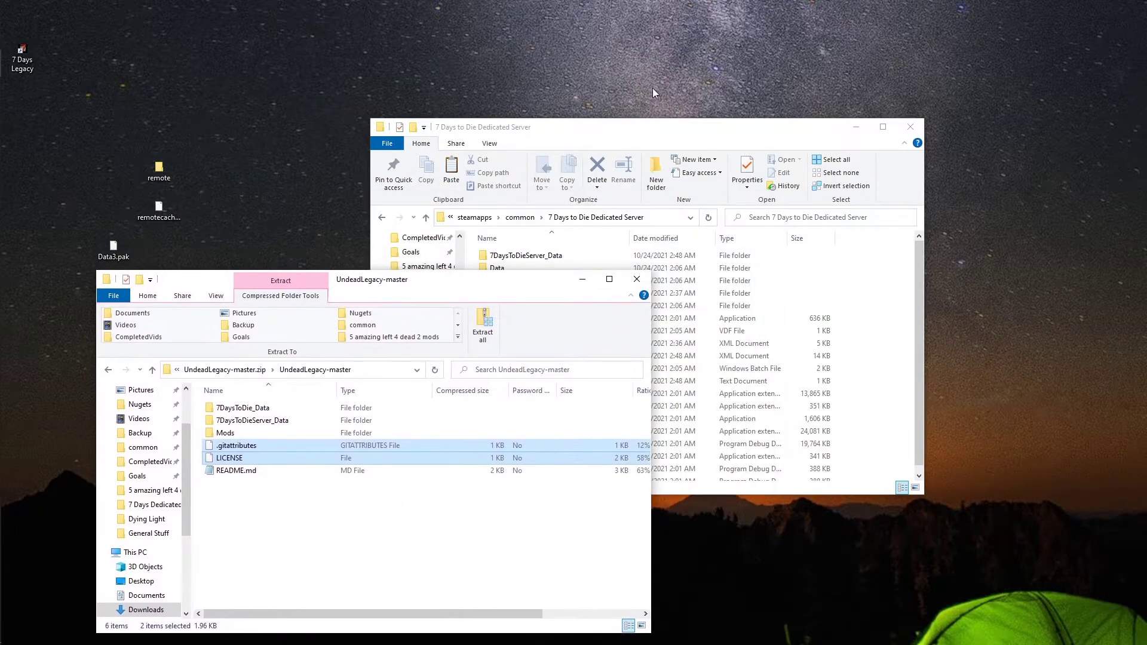
{"action": "left_click_drag", "start_coordinate": [640, 128], "coordinate": [789, 83]}
{"action": "left_click", "coordinate": [654, 249]}
{"action": "right_click", "coordinate": [657, 257]}
{"action": "left_click", "coordinate": [720, 504]}
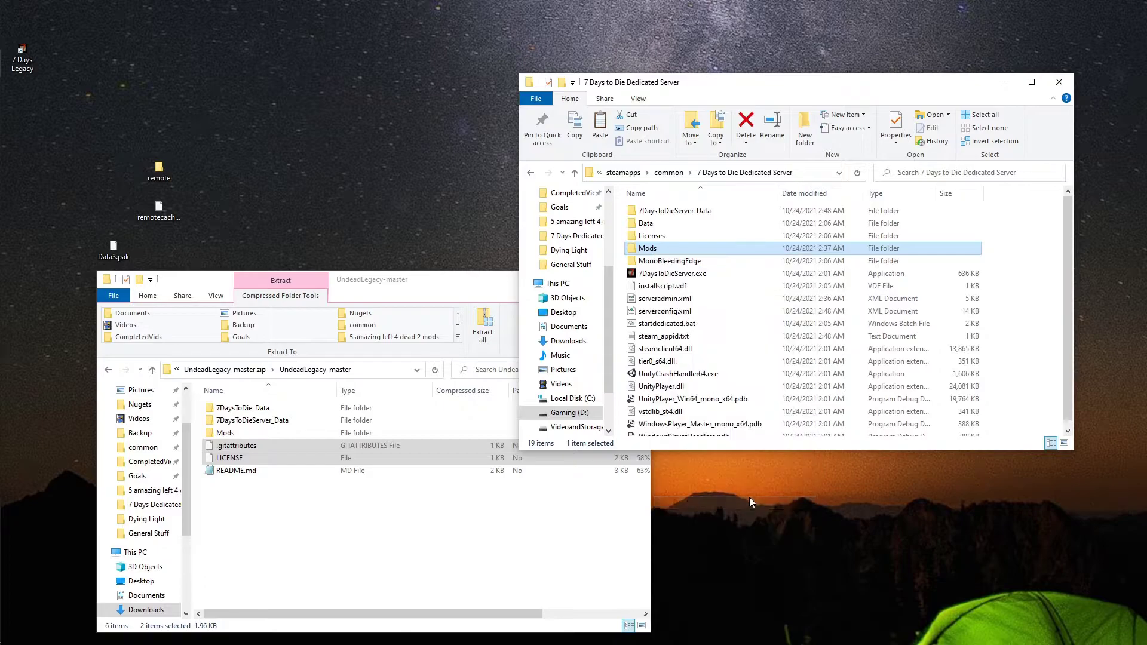
Step: Copy Mods, 7DaysToDieServer_Data, .gitattributes and LICENSE from the UndeadLegacy zip
{"action": "left_click", "coordinate": [398, 570]}
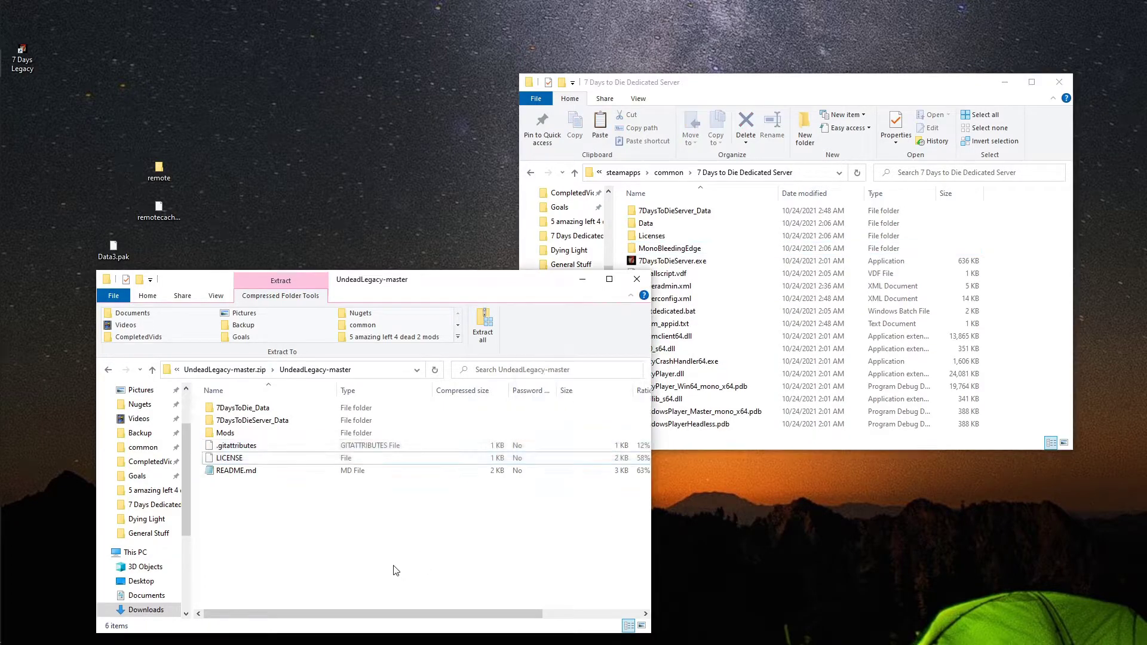
{"action": "left_click", "coordinate": [256, 432]}
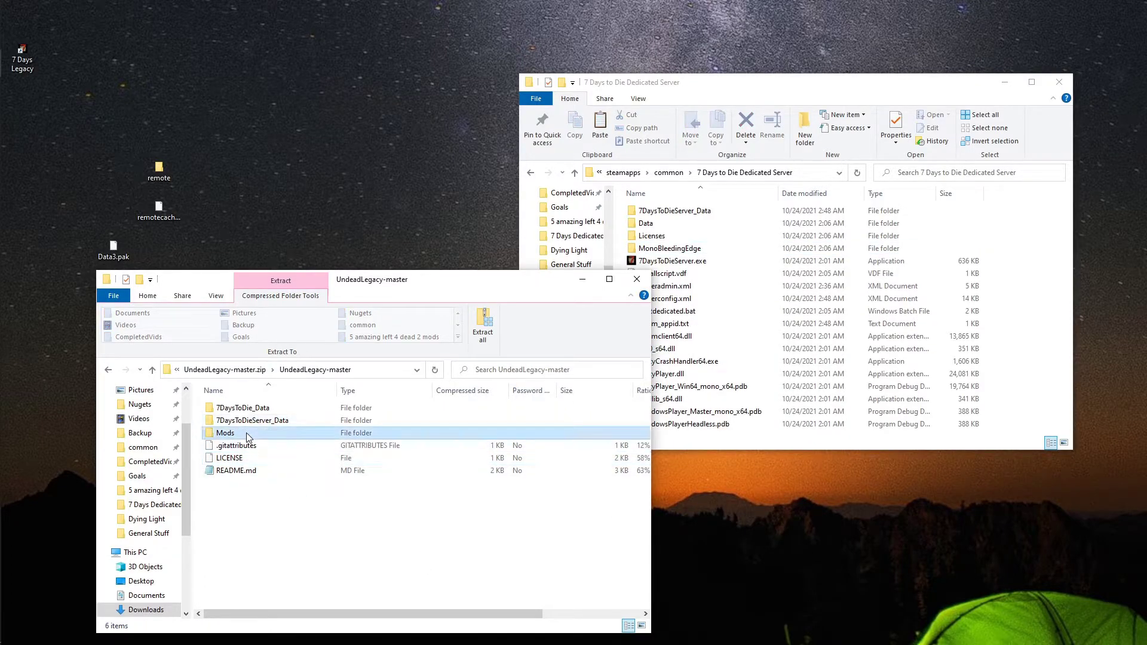
{"action": "left_click", "coordinate": [250, 421], "text": "ctrl"}
{"action": "left_click", "coordinate": [246, 448], "text": "ctrl"}
{"action": "left_click", "coordinate": [234, 458], "text": "ctrl"}
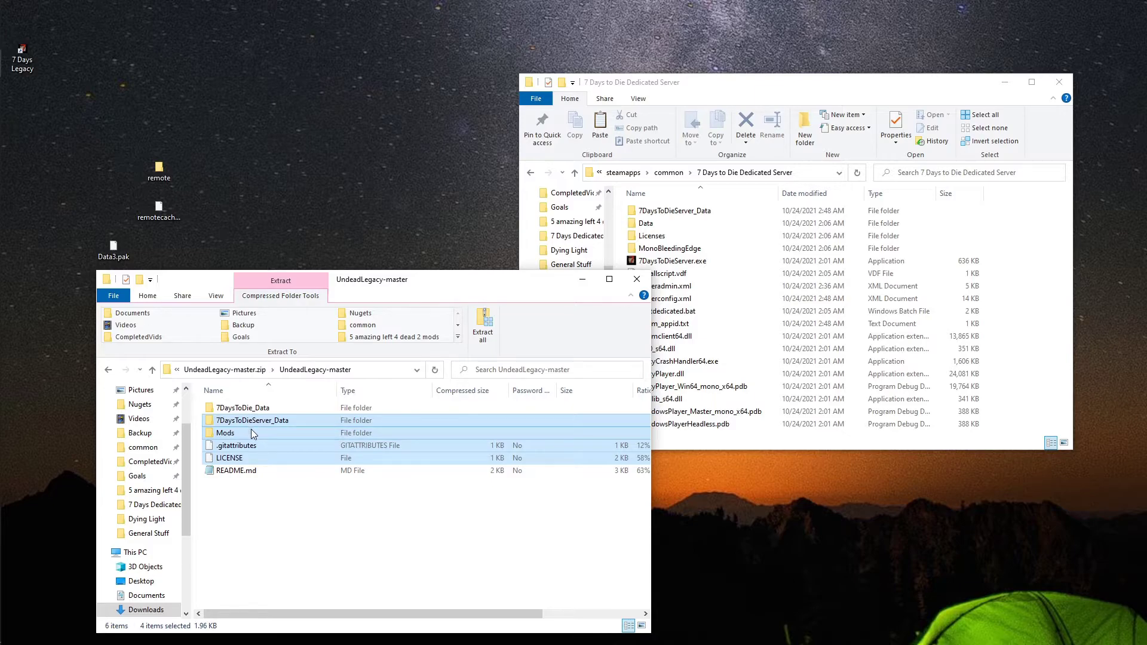
{"action": "right_click", "coordinate": [264, 434]}
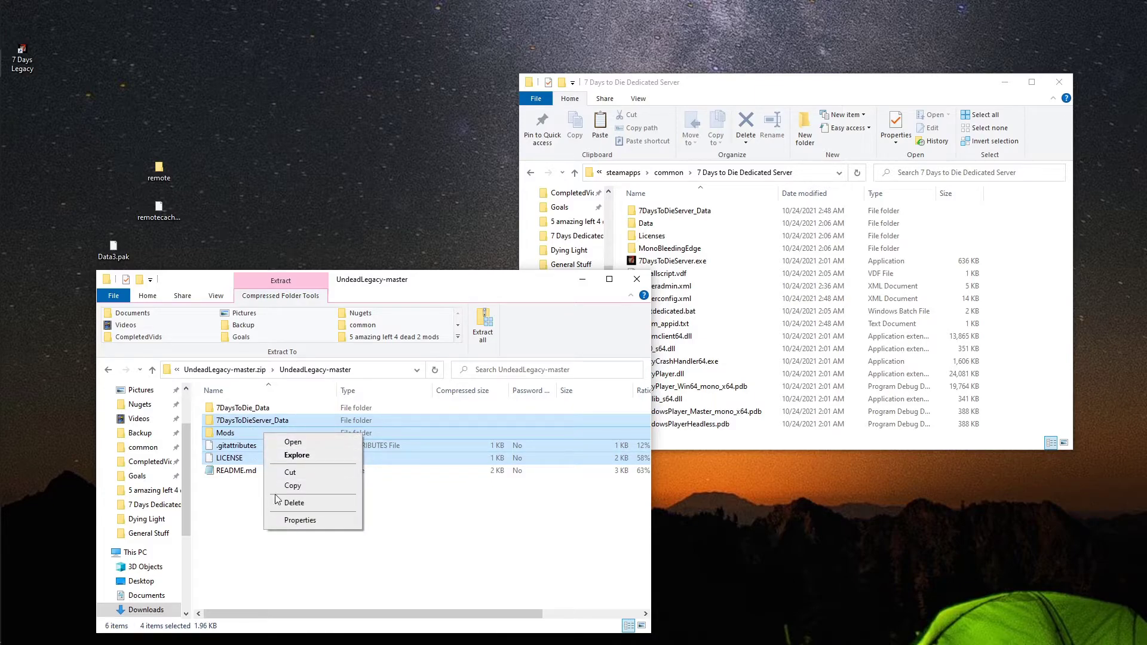
{"action": "left_click", "coordinate": [292, 486]}
Step: Paste the four copied mod items into the dedicated server folder
{"action": "left_click", "coordinate": [999, 226]}
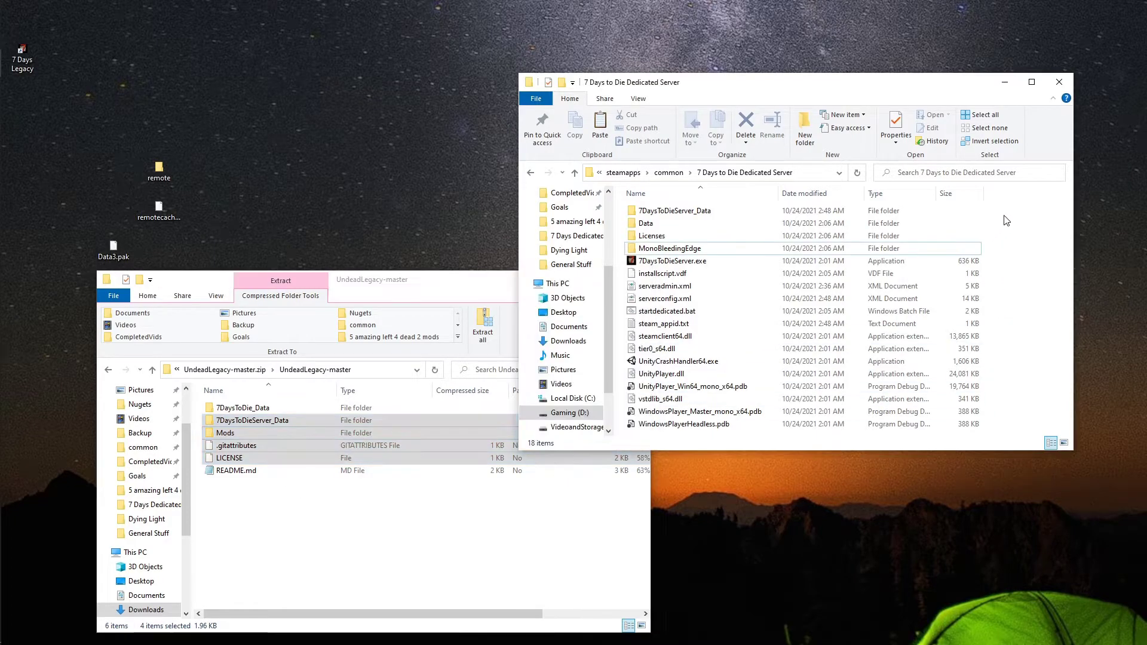
{"action": "right_click", "coordinate": [1009, 224]}
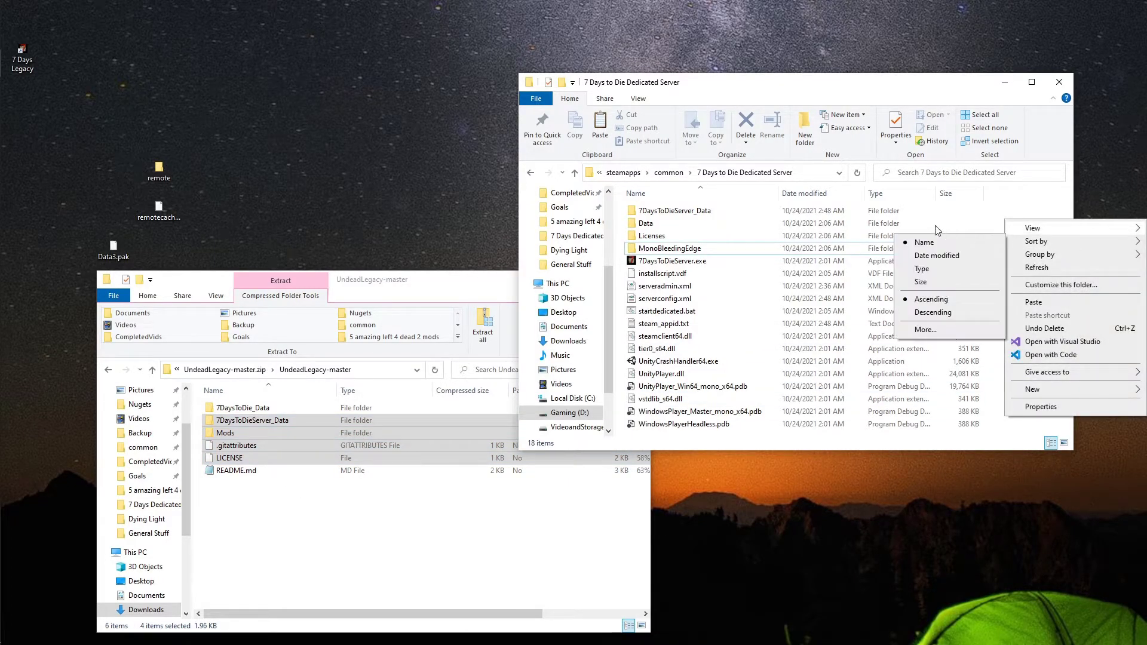
{"action": "mouse_move", "coordinate": [1033, 228]}
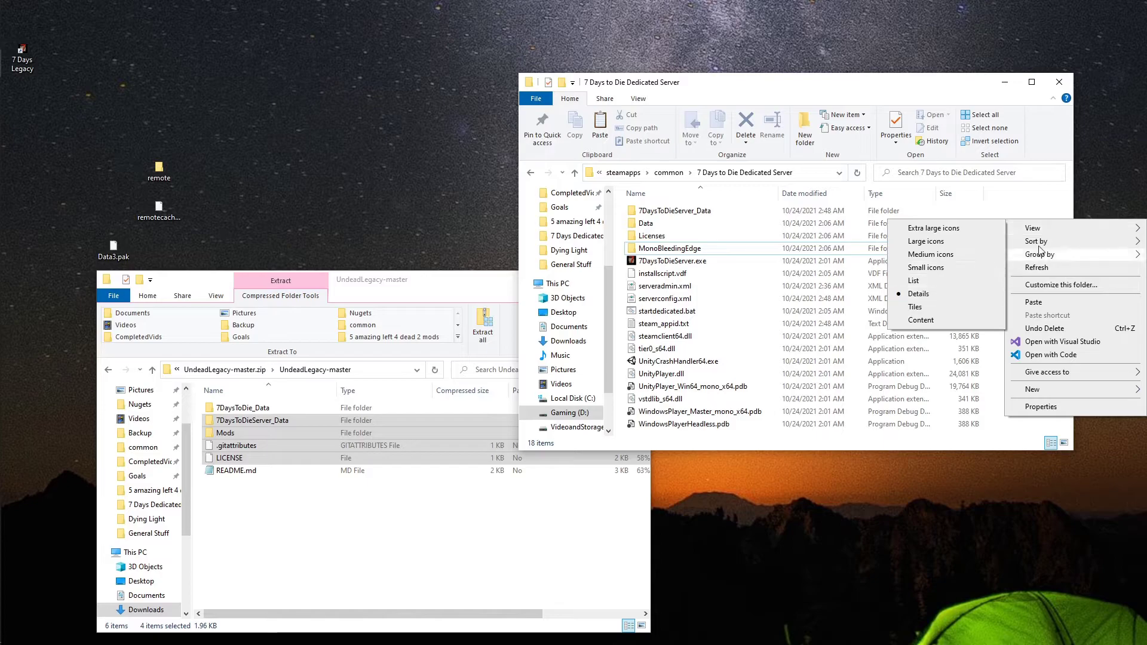
{"action": "right_click", "coordinate": [1011, 197]}
{"action": "right_click", "coordinate": [988, 239]}
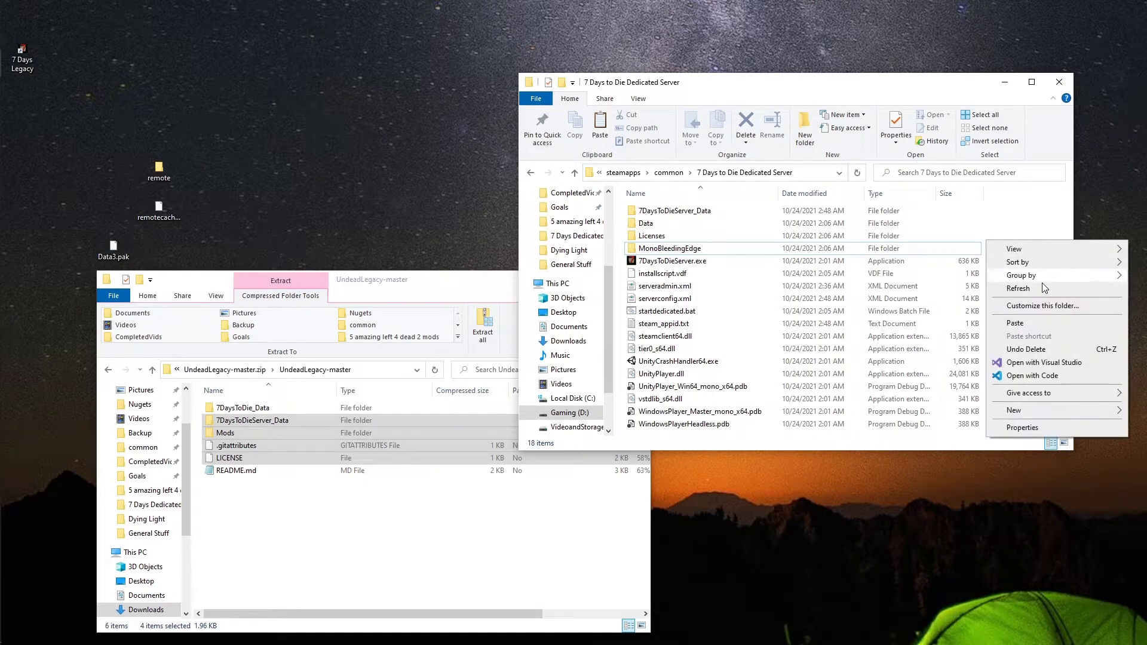
{"action": "left_click", "coordinate": [1029, 323]}
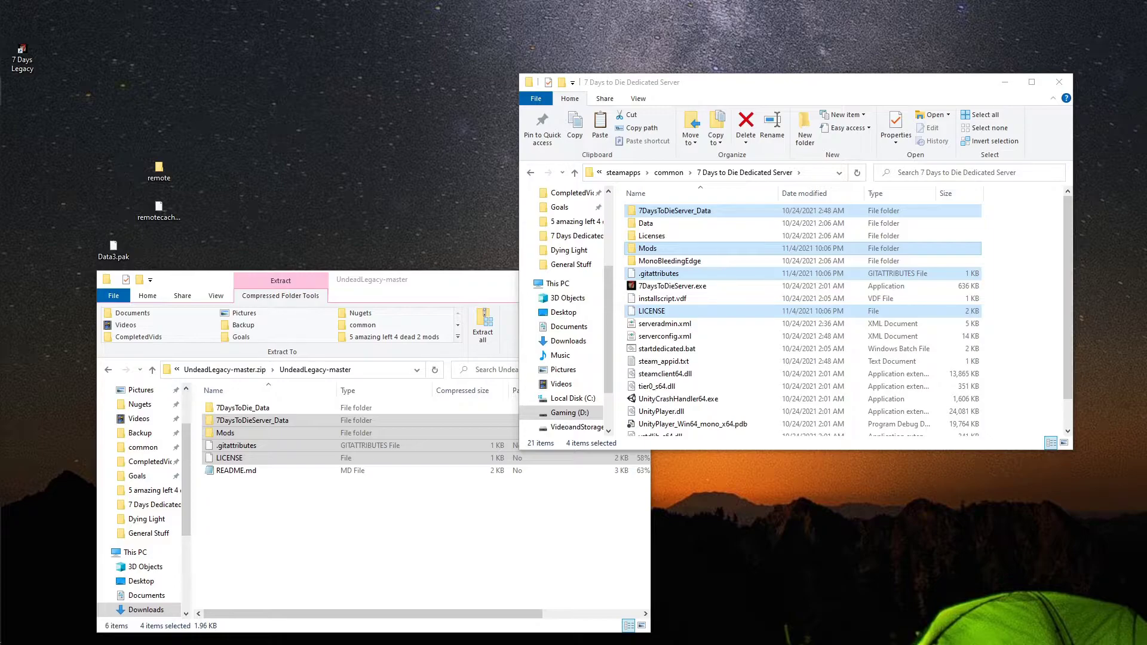
Step: Launch startdedicated.bat and copy the StartAsServer text from the console log
{"action": "scroll", "coordinate": [687, 299], "scroll_direction": "down", "scroll_amount": 1}
{"action": "left_click", "coordinate": [673, 254]}
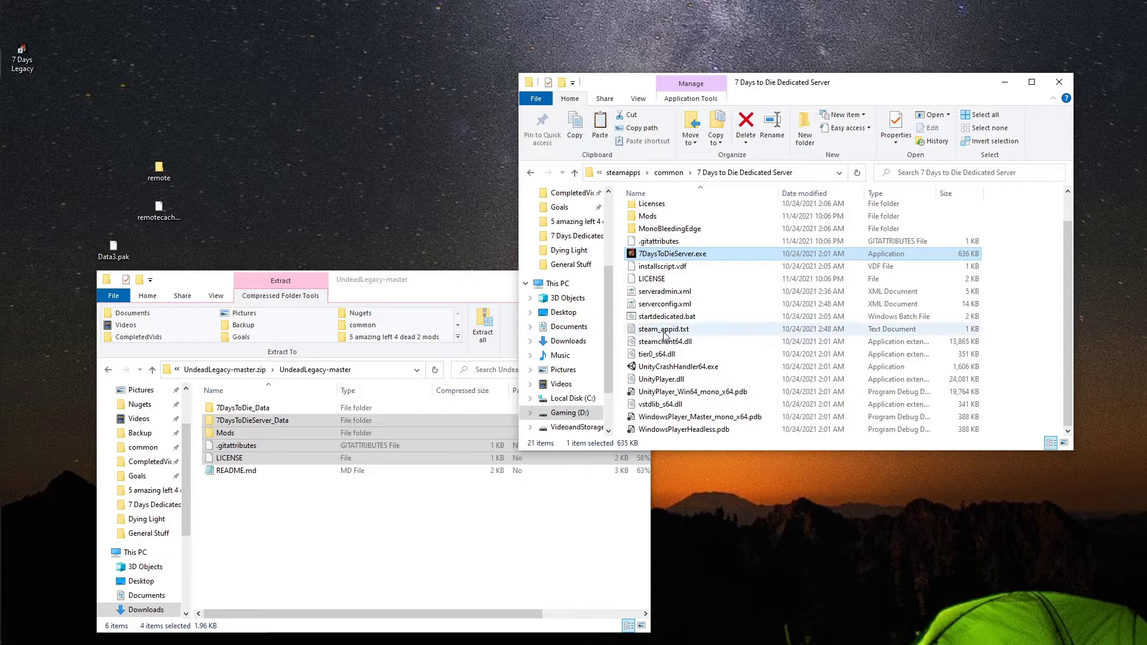
{"action": "double_click", "coordinate": [688, 317]}
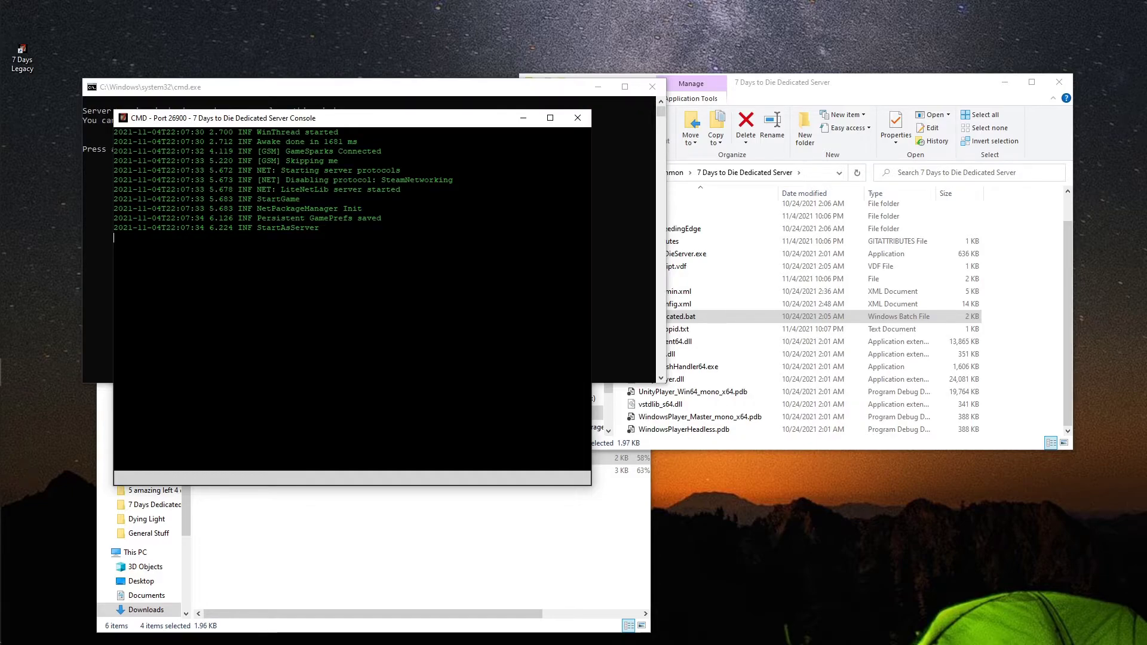
{"action": "double_click", "coordinate": [288, 227]}
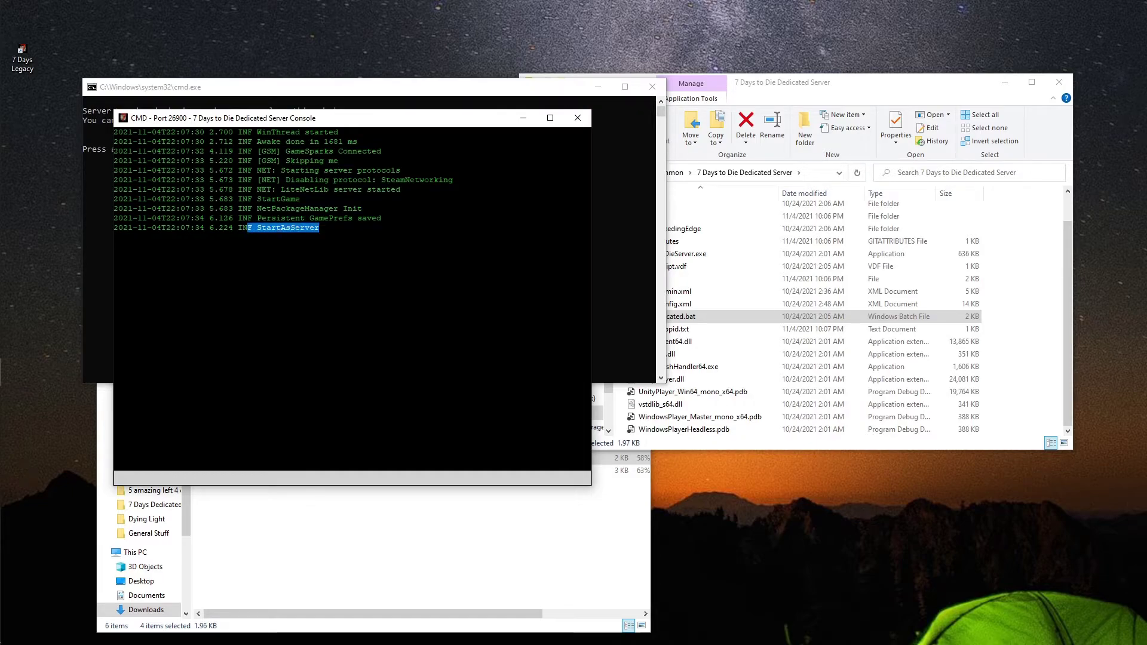
{"action": "key", "text": "ctrl+c"}
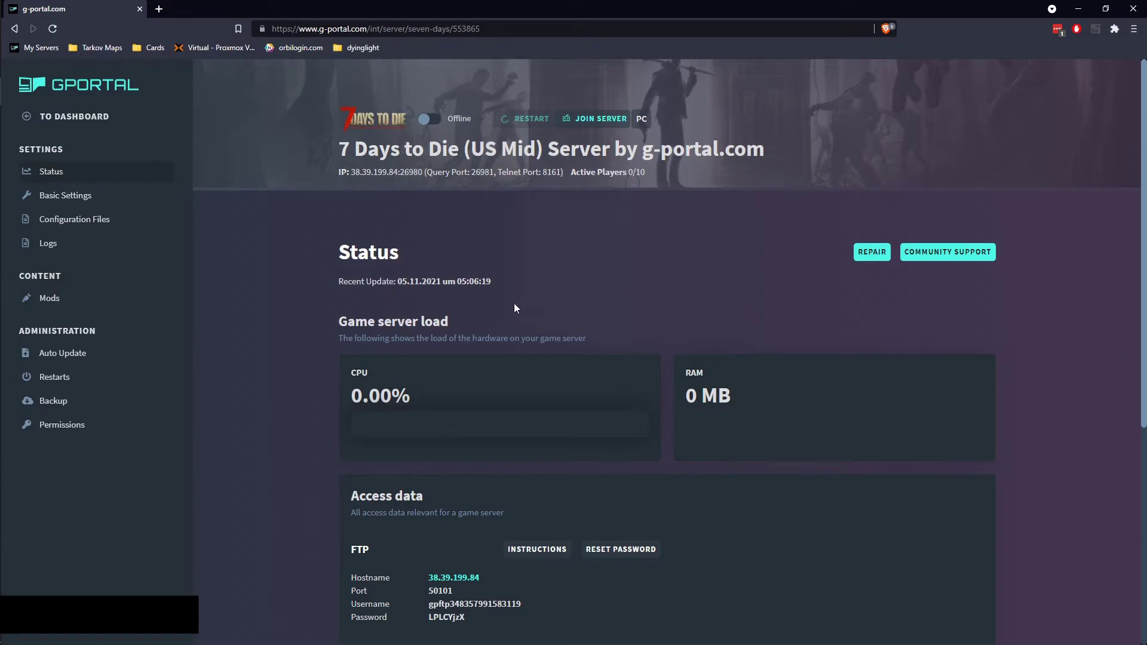
Step: Select the FTP hostname, port and username details on the G-Portal Status page
{"action": "left_click", "coordinate": [91, 197]}
{"action": "left_click", "coordinate": [82, 179]}
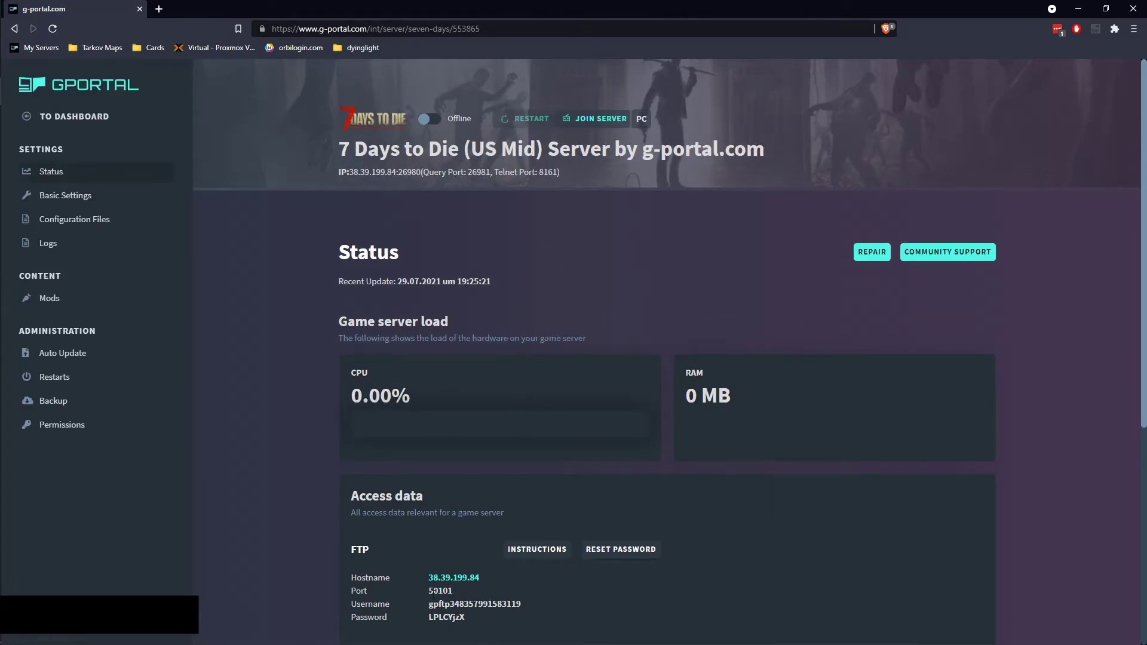
{"action": "left_click_drag", "start_coordinate": [345, 538], "coordinate": [662, 608]}
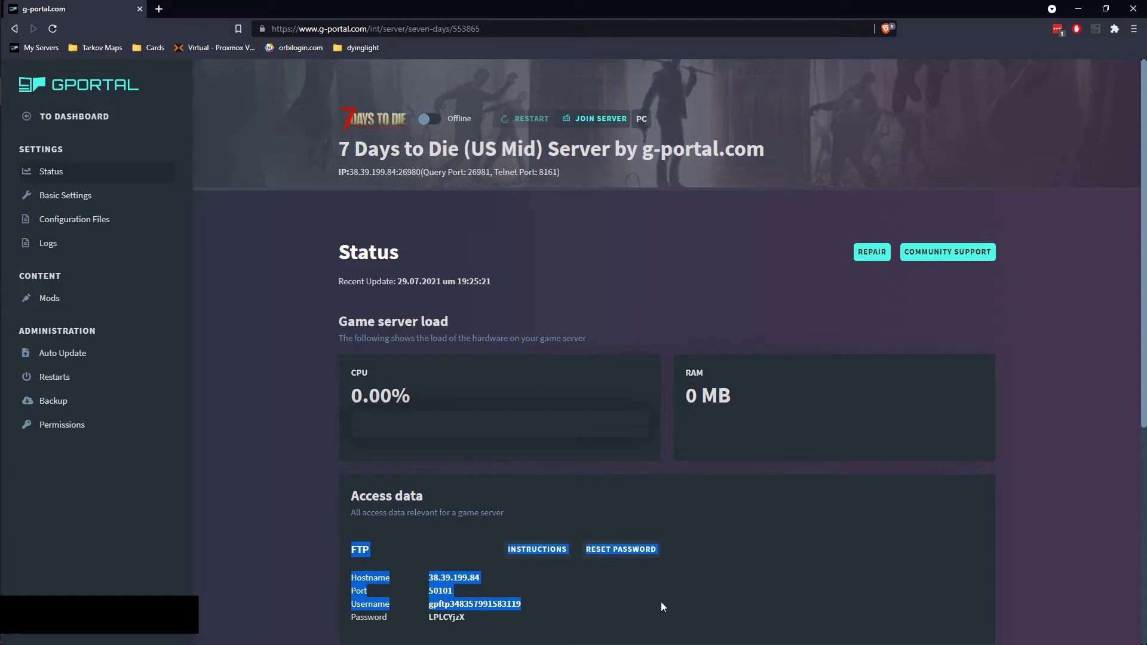
{"action": "mouse_move", "coordinate": [3, 125]}
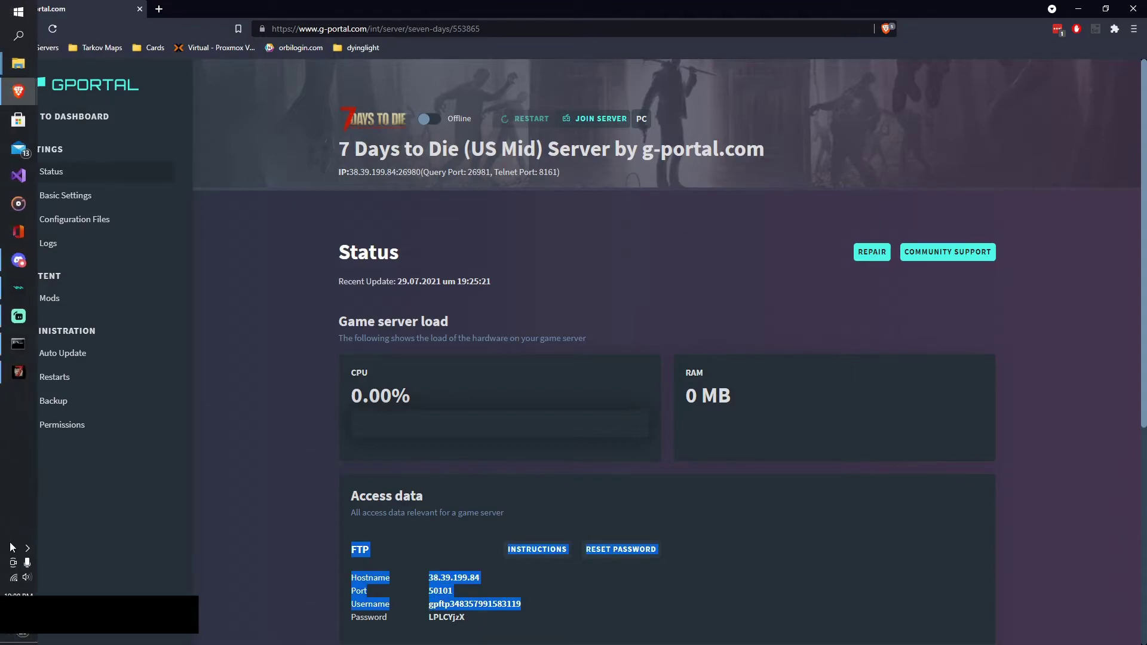
Step: Search the Start menu for FileZilla and launch it
{"action": "left_click", "coordinate": [18, 36]}
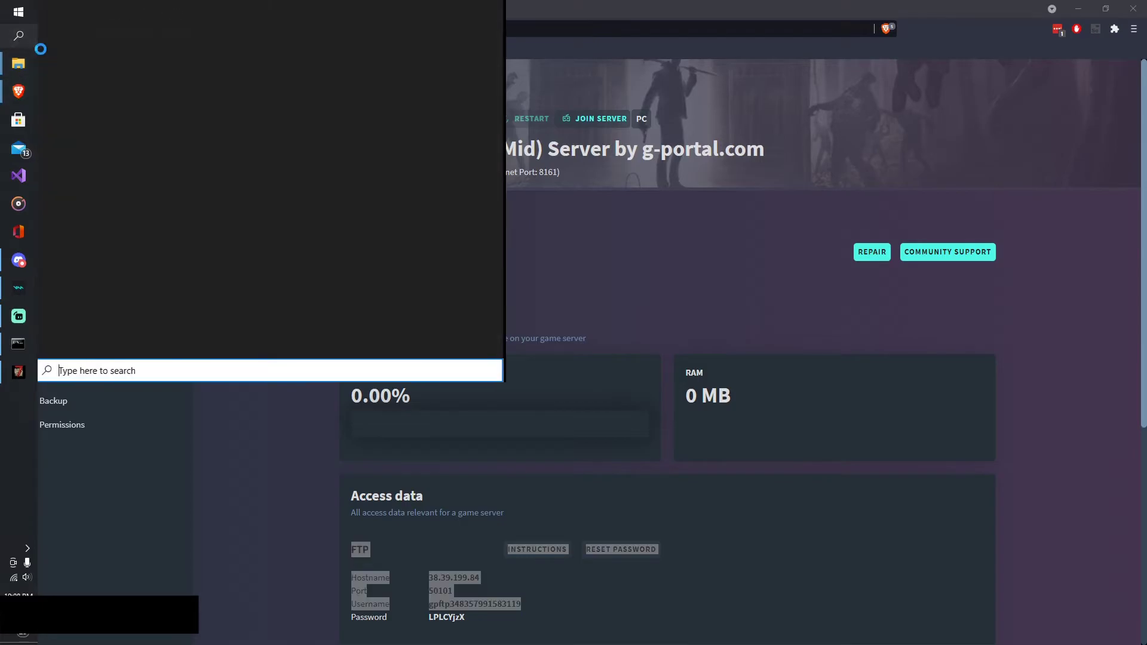
{"action": "type", "text": "filze"}
{"action": "key", "text": "Return"}
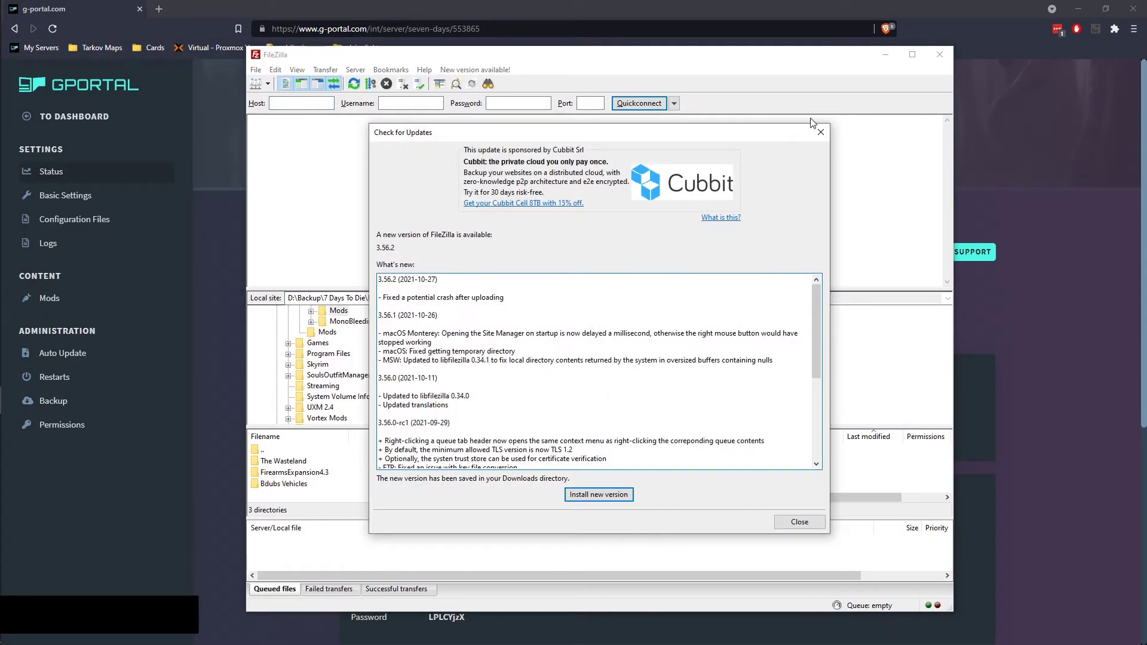
Step: Copy the FTP hostname from G-Portal into FileZilla's Host field
{"action": "left_click", "coordinate": [820, 132]}
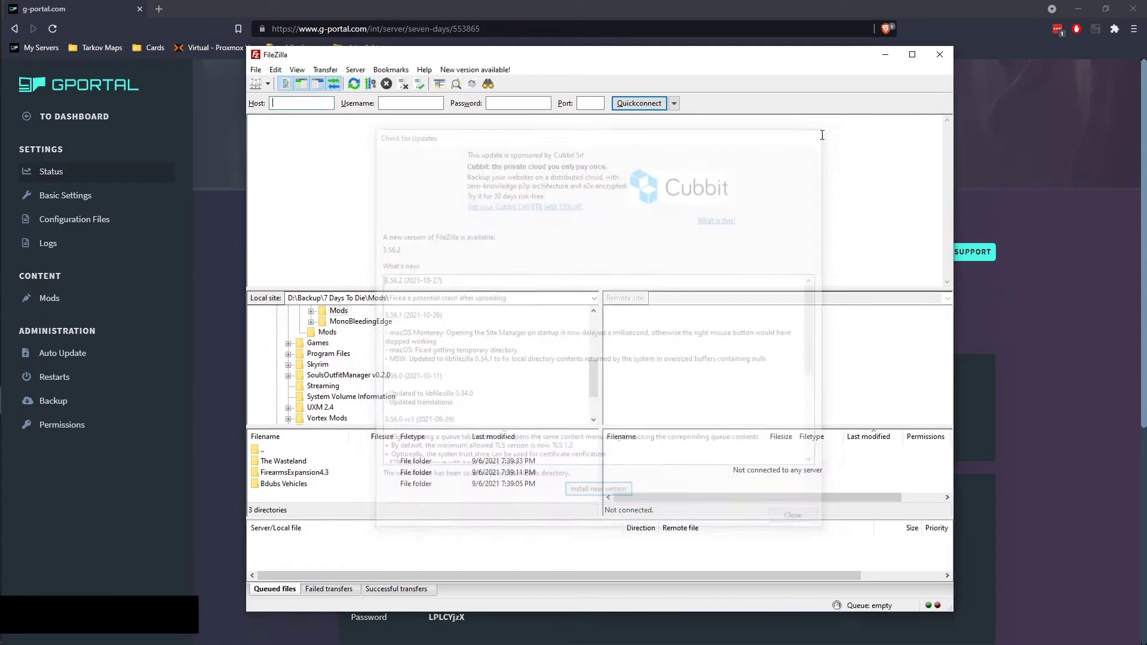
{"action": "left_click_drag", "start_coordinate": [573, 54], "coordinate": [1115, 86]}
{"action": "key", "text": "alt+Tab"}
{"action": "left_click", "coordinate": [472, 568]}
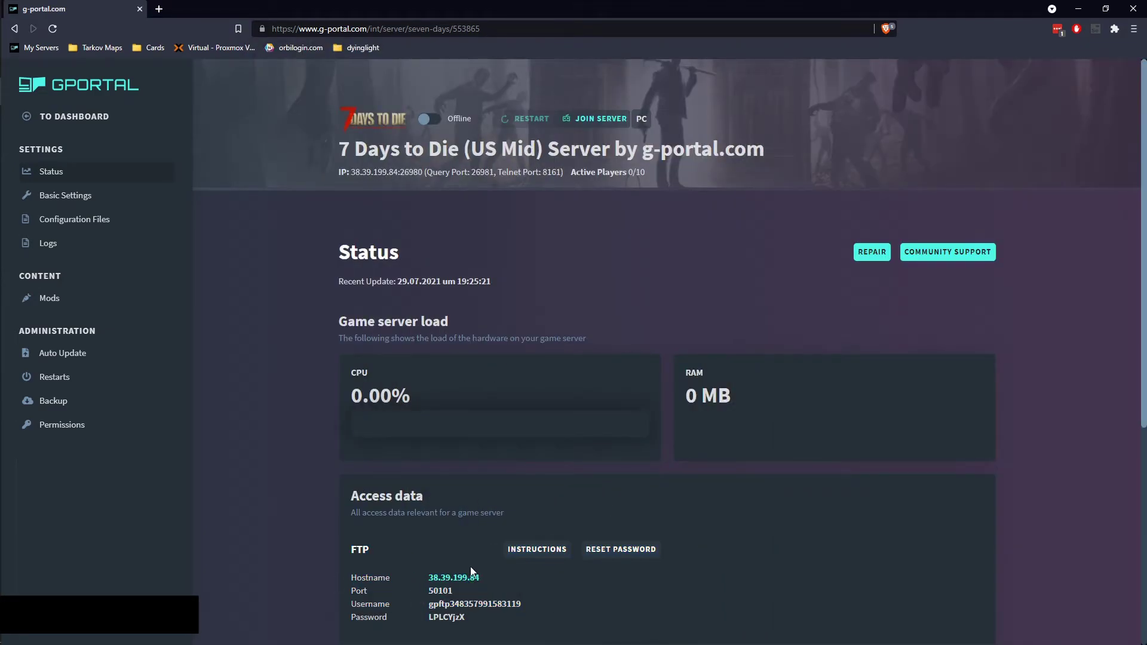
{"action": "left_click_drag", "start_coordinate": [493, 579], "coordinate": [421, 580]}
{"action": "key", "text": "alt+Tab"}
{"action": "key", "text": "ctrl+v"}
Step: Copy the FTP username and password from G-Portal into FileZilla
{"action": "left_click", "coordinate": [256, 323]}
{"action": "left_click_drag", "start_coordinate": [534, 603], "coordinate": [420, 608]}
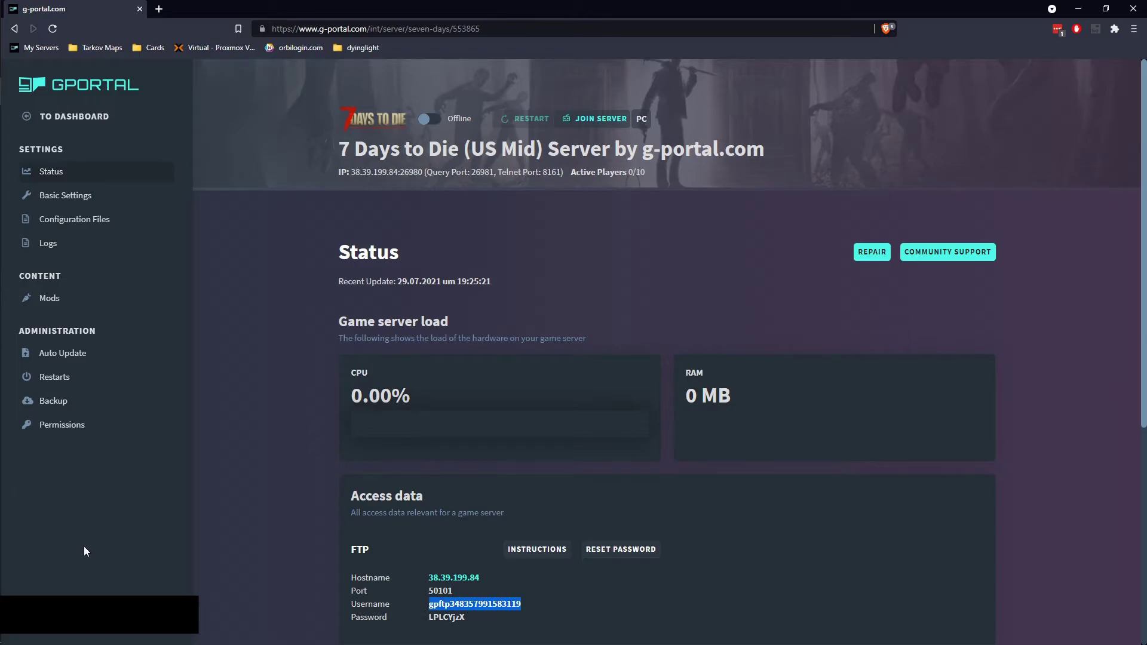
{"action": "left_click", "coordinate": [7, 401]}
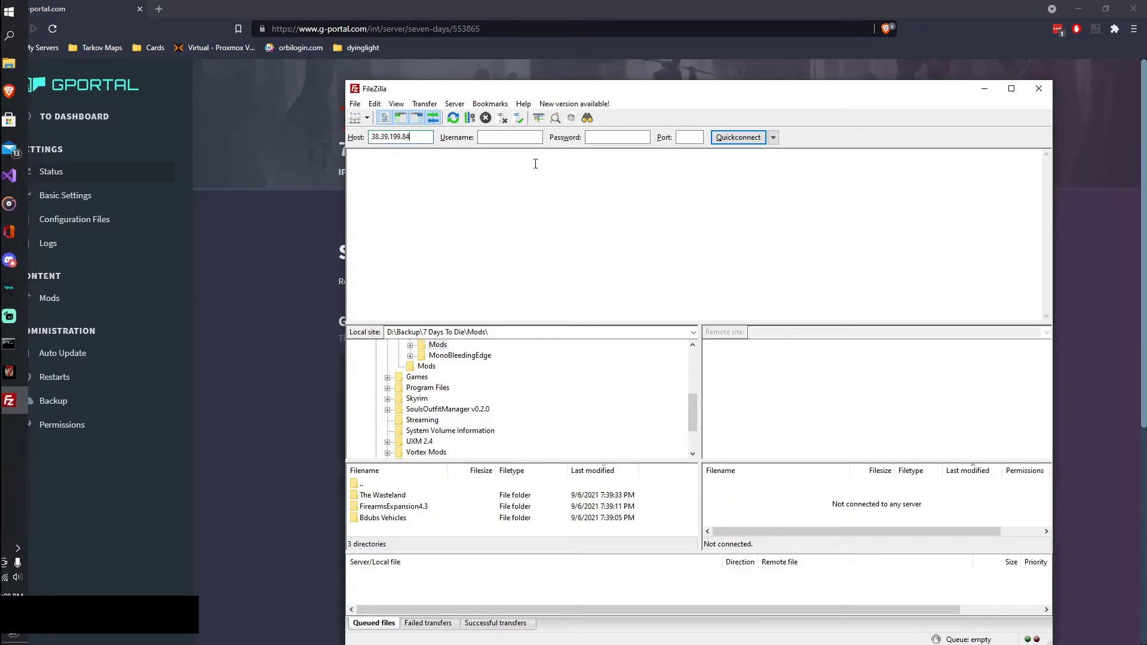
{"action": "left_click", "coordinate": [520, 137]}
{"action": "key", "text": "ctrl+v"}
{"action": "left_click", "coordinate": [300, 381]}
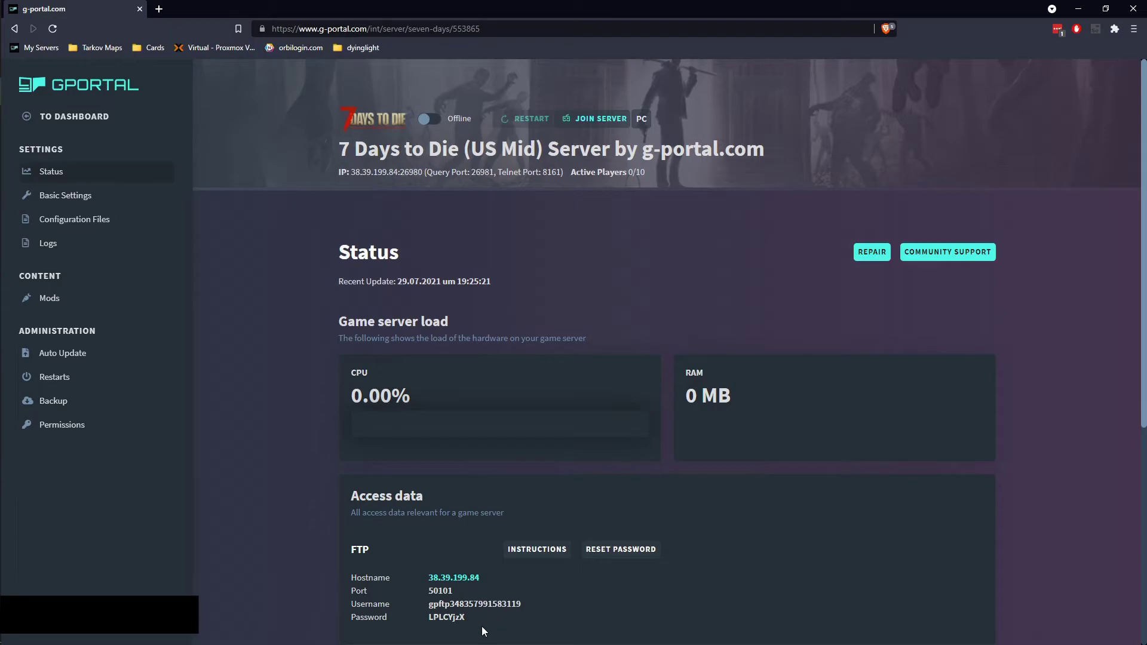
{"action": "left_click_drag", "start_coordinate": [481, 628], "coordinate": [422, 622]}
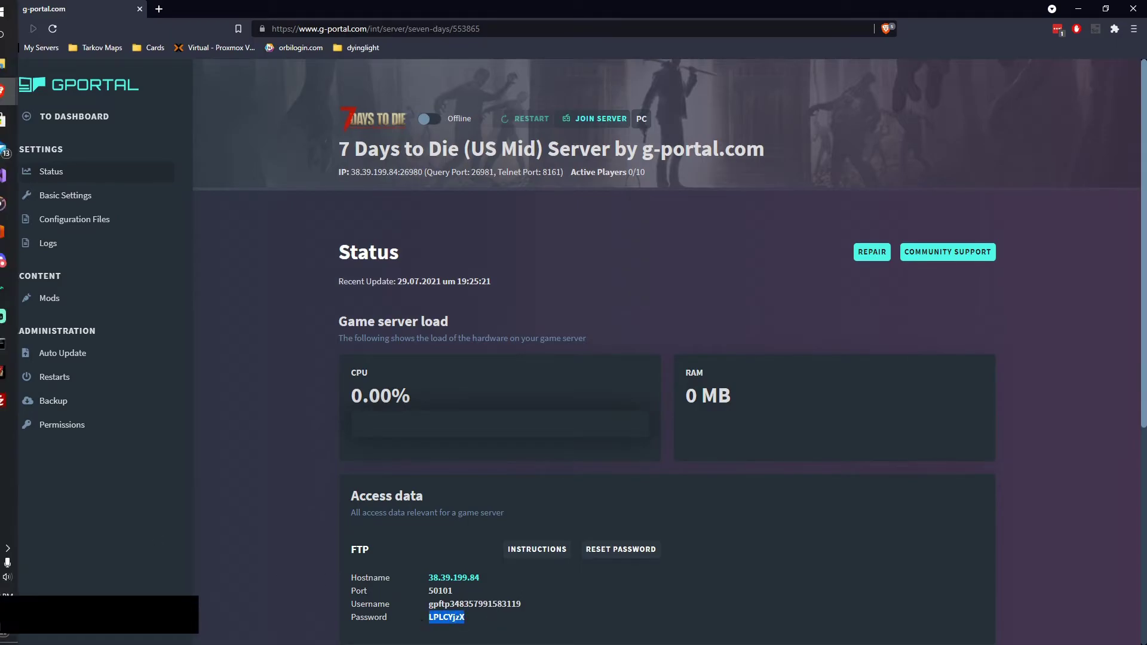
{"action": "left_click", "coordinate": [7, 400]}
{"action": "left_click", "coordinate": [635, 137]}
{"action": "key", "text": "ctrl+v"}
Step: Enter port 50101, Quickconnect, and accept the insecure FTP warning
{"action": "left_click", "coordinate": [276, 403]}
{"action": "left_click_drag", "start_coordinate": [439, 591], "coordinate": [428, 592]}
{"action": "left_click", "coordinate": [17, 403]}
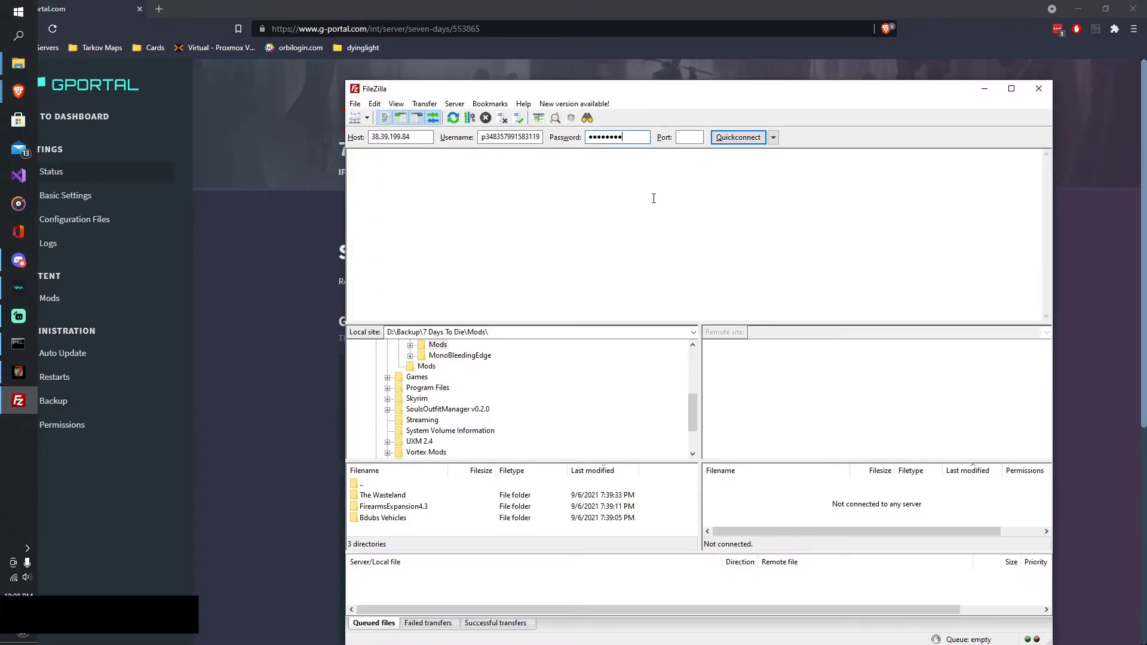
{"action": "left_click", "coordinate": [689, 137]}
{"action": "key", "text": "ctrl+v"}
{"action": "left_click", "coordinate": [744, 140]}
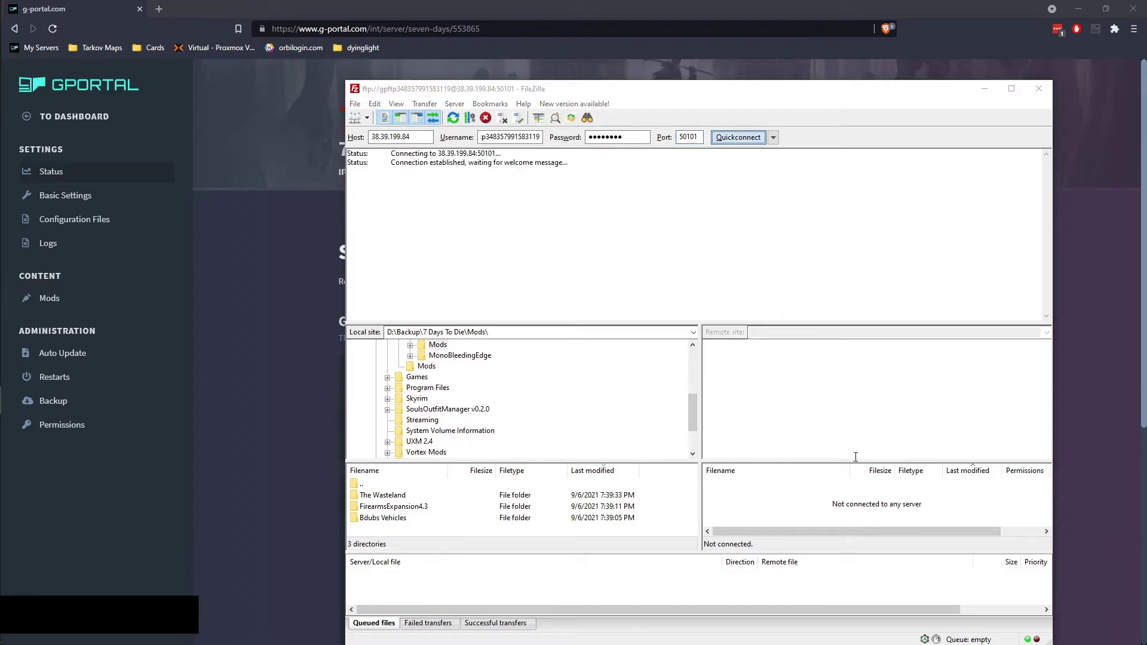
{"action": "key", "text": "Return"}
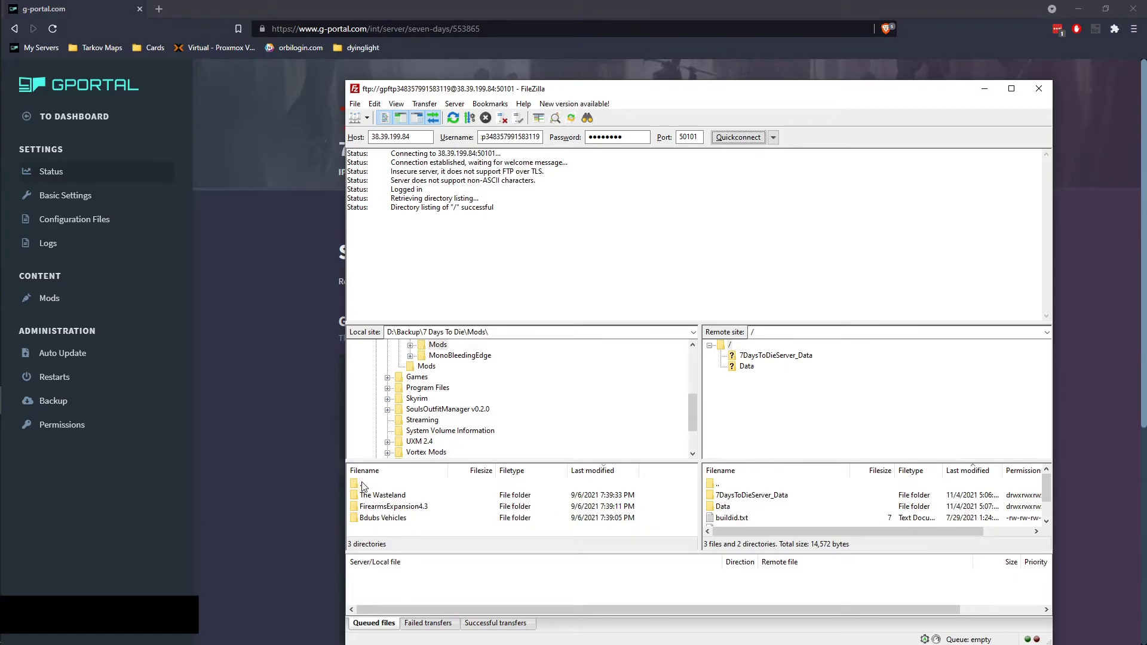
Step: Tidy the local directory tree, expanding D: (Gaming) and collapsing the Backup branches
{"action": "scroll", "coordinate": [422, 442], "scroll_direction": "up", "scroll_amount": 3}
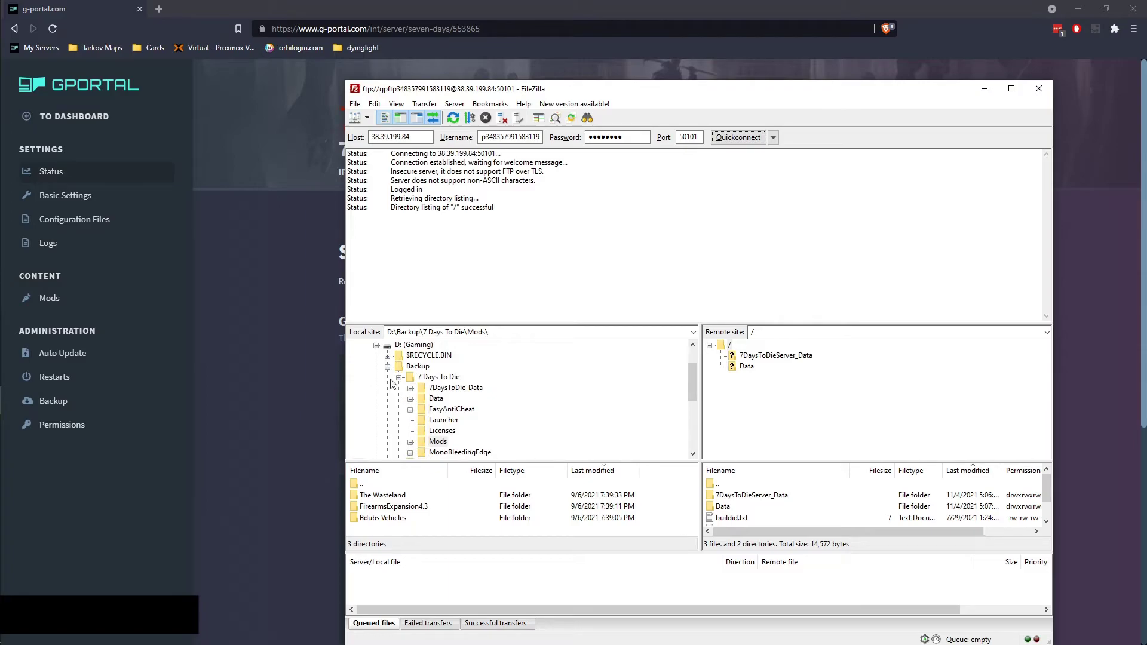
{"action": "left_click", "coordinate": [376, 346]}
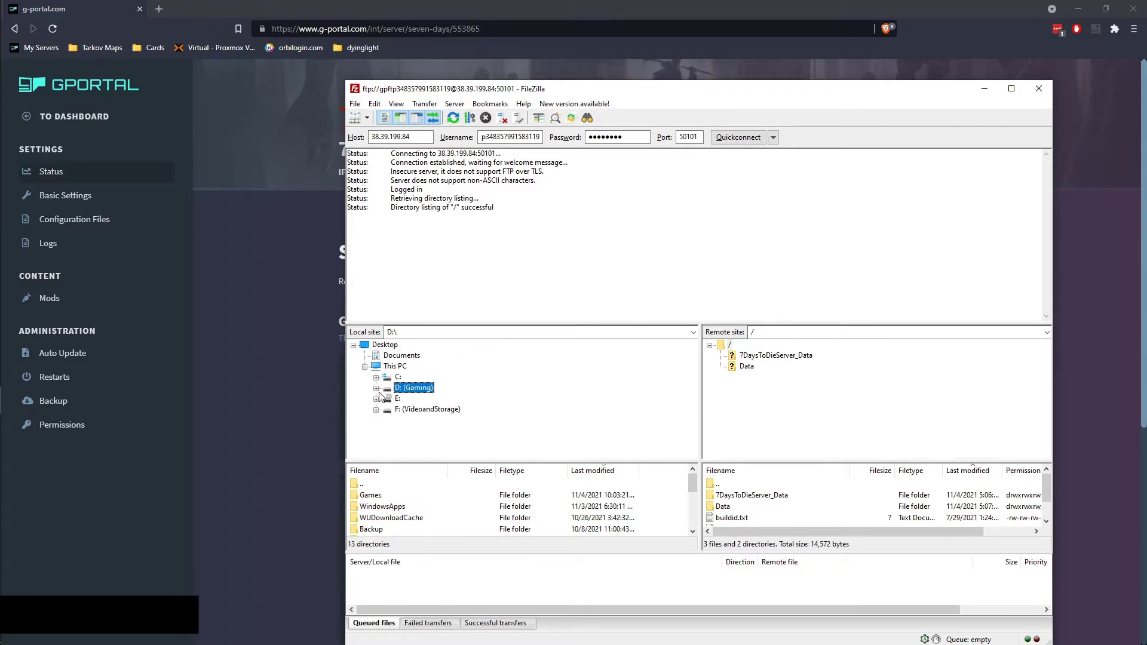
{"action": "left_click", "coordinate": [376, 377]}
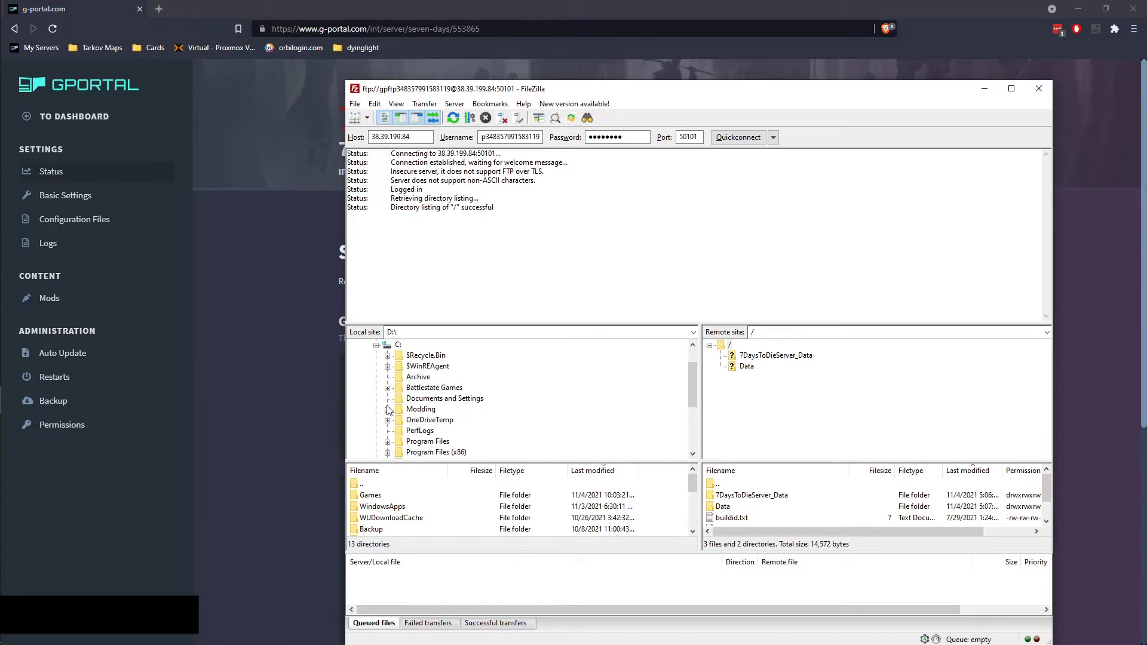
{"action": "left_click", "coordinate": [376, 345]}
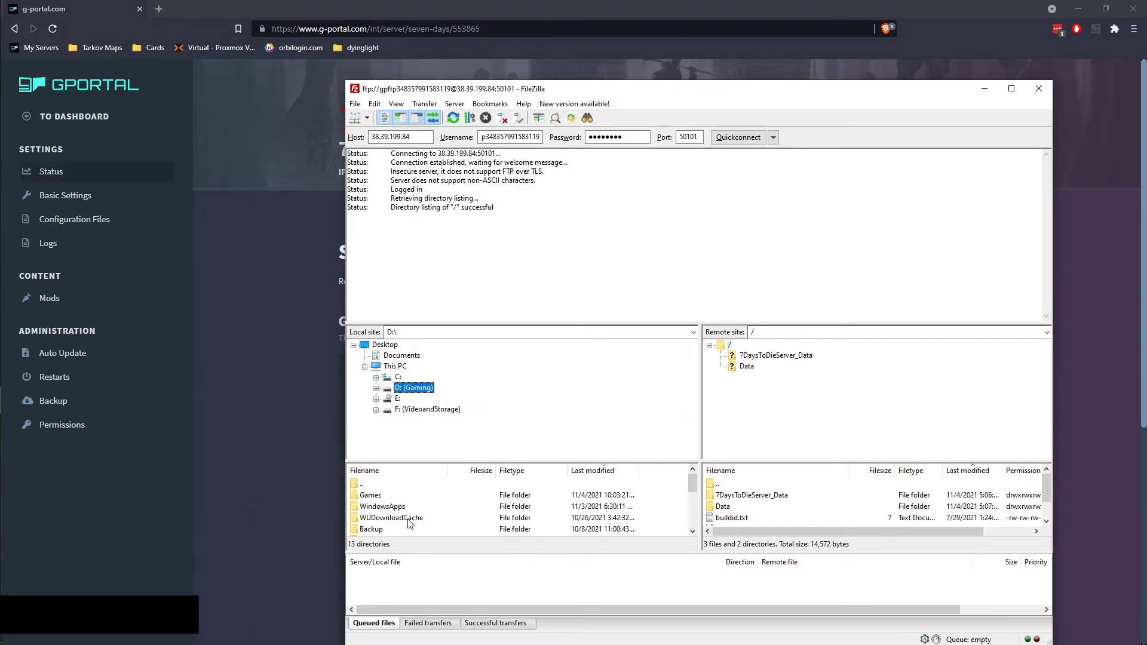
{"action": "scroll", "coordinate": [386, 517], "scroll_direction": "down", "scroll_amount": 3}
{"action": "scroll", "coordinate": [385, 517], "scroll_direction": "up", "scroll_amount": 3}
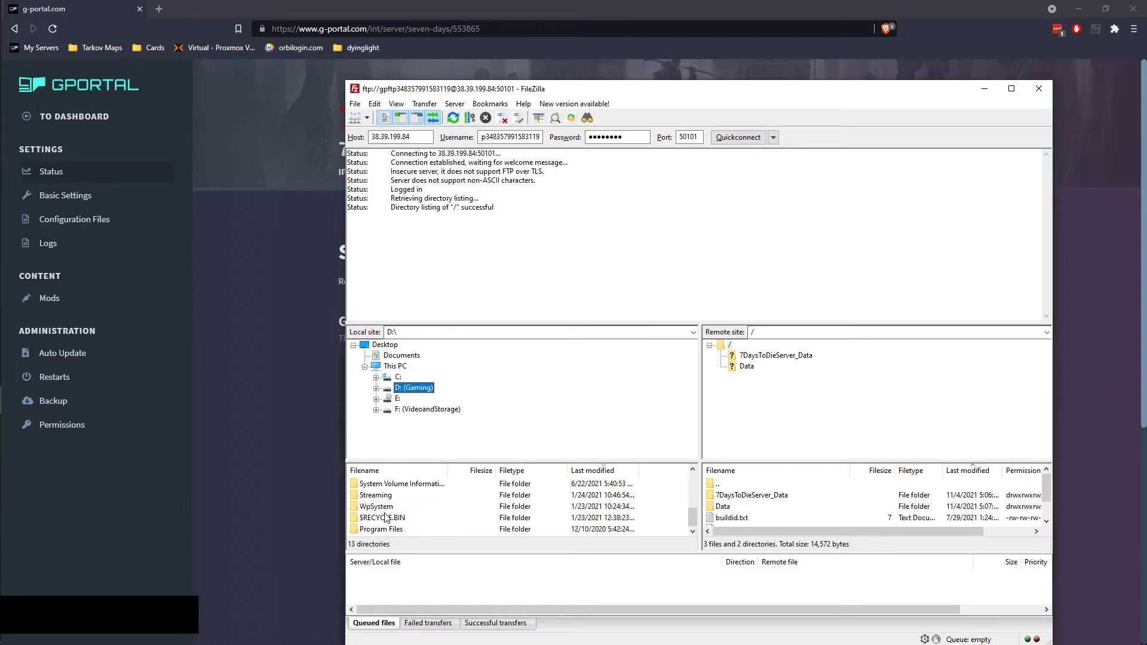
{"action": "scroll", "coordinate": [389, 505], "scroll_direction": "down", "scroll_amount": 1}
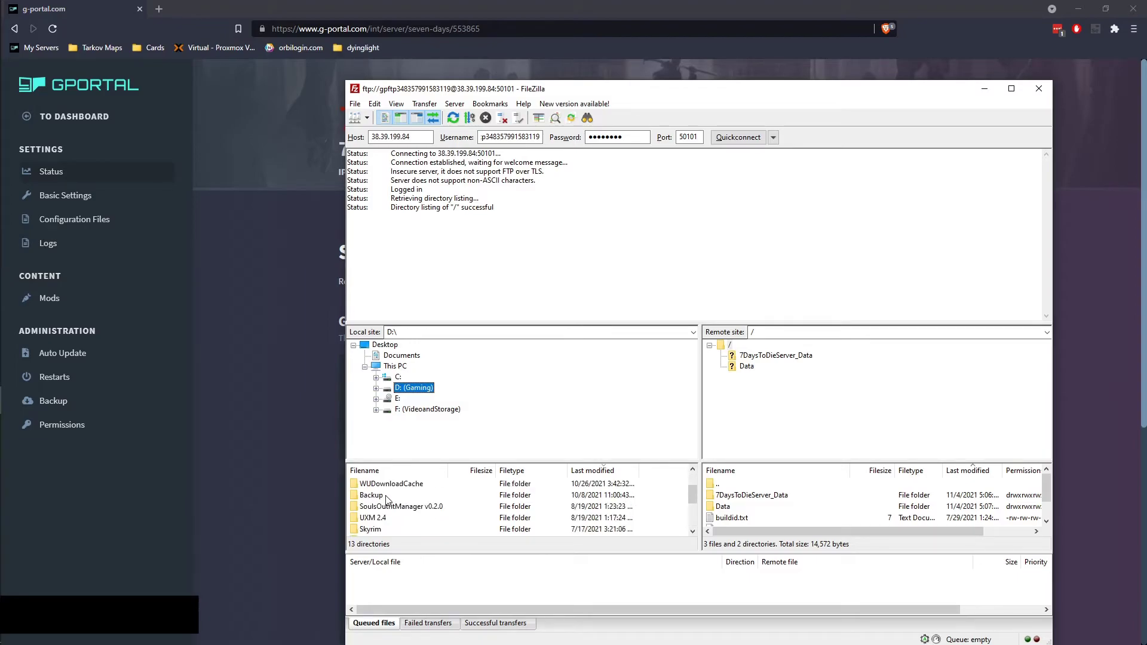
{"action": "left_click", "coordinate": [376, 388]}
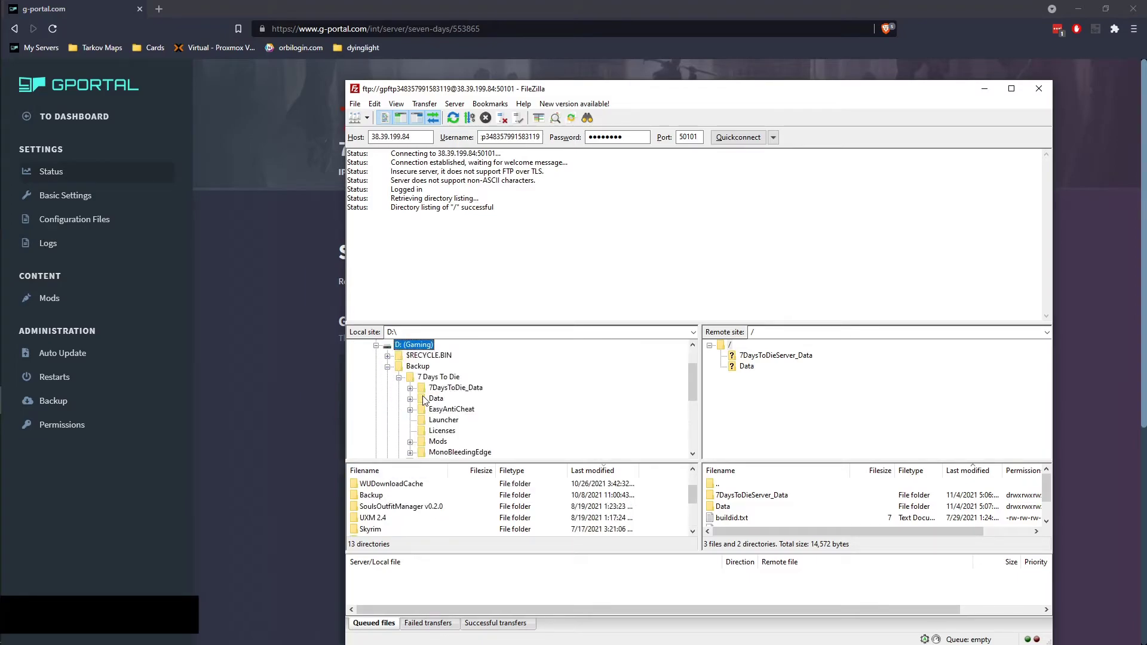
{"action": "left_click", "coordinate": [398, 377]}
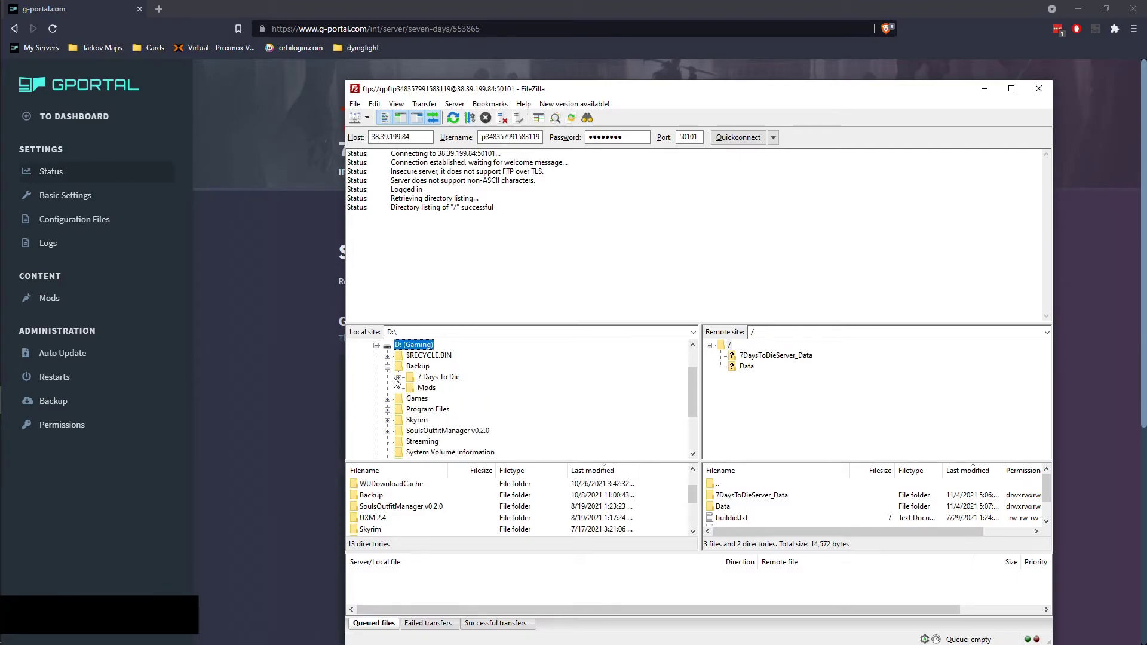
{"action": "left_click", "coordinate": [388, 367]}
{"action": "scroll", "coordinate": [389, 445], "scroll_direction": "down", "scroll_amount": 2}
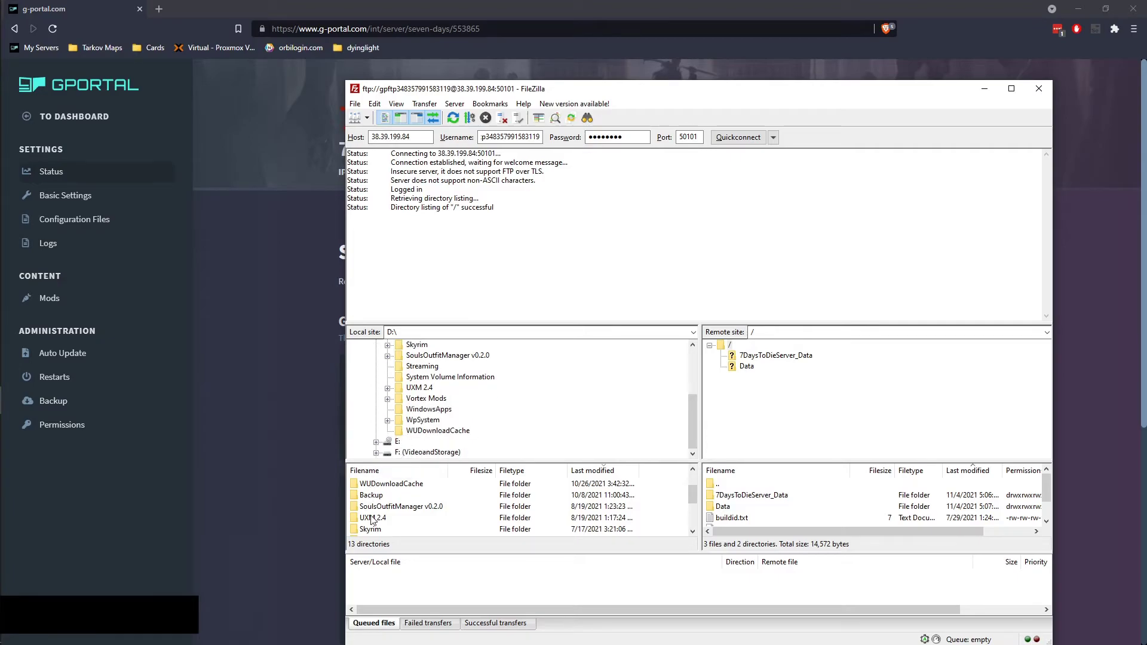
{"action": "scroll", "coordinate": [382, 515], "scroll_direction": "down", "scroll_amount": 3}
{"action": "scroll", "coordinate": [424, 435], "scroll_direction": "up", "scroll_amount": 2}
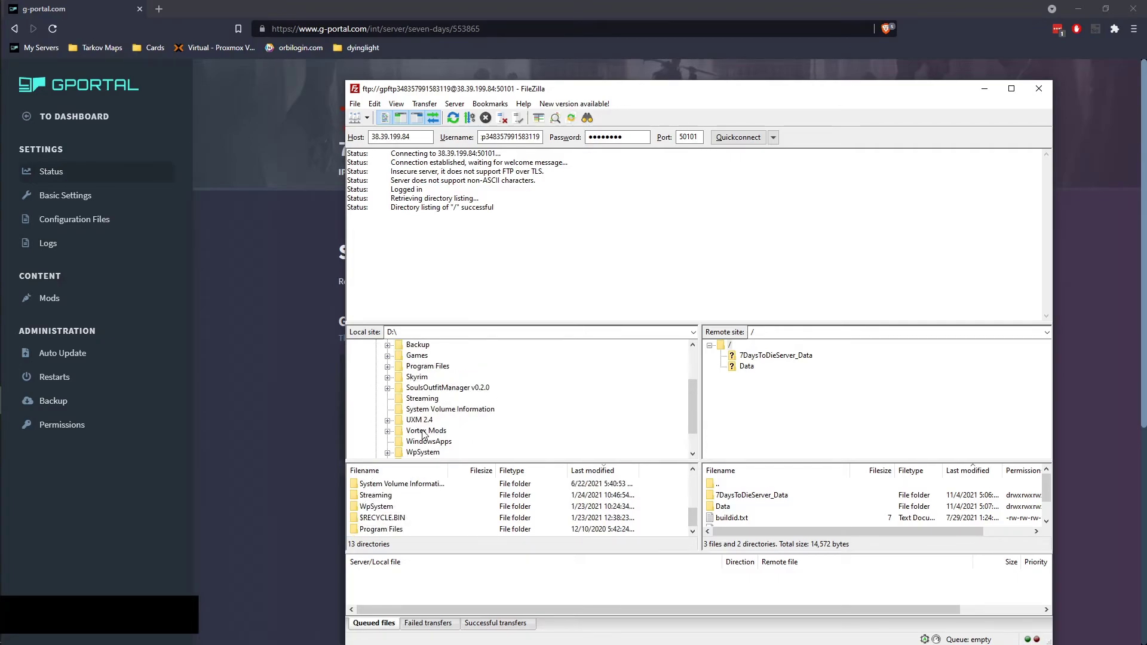
{"action": "scroll", "coordinate": [419, 406], "scroll_direction": "down", "scroll_amount": 1}
{"action": "scroll", "coordinate": [440, 430], "scroll_direction": "down", "scroll_amount": 1}
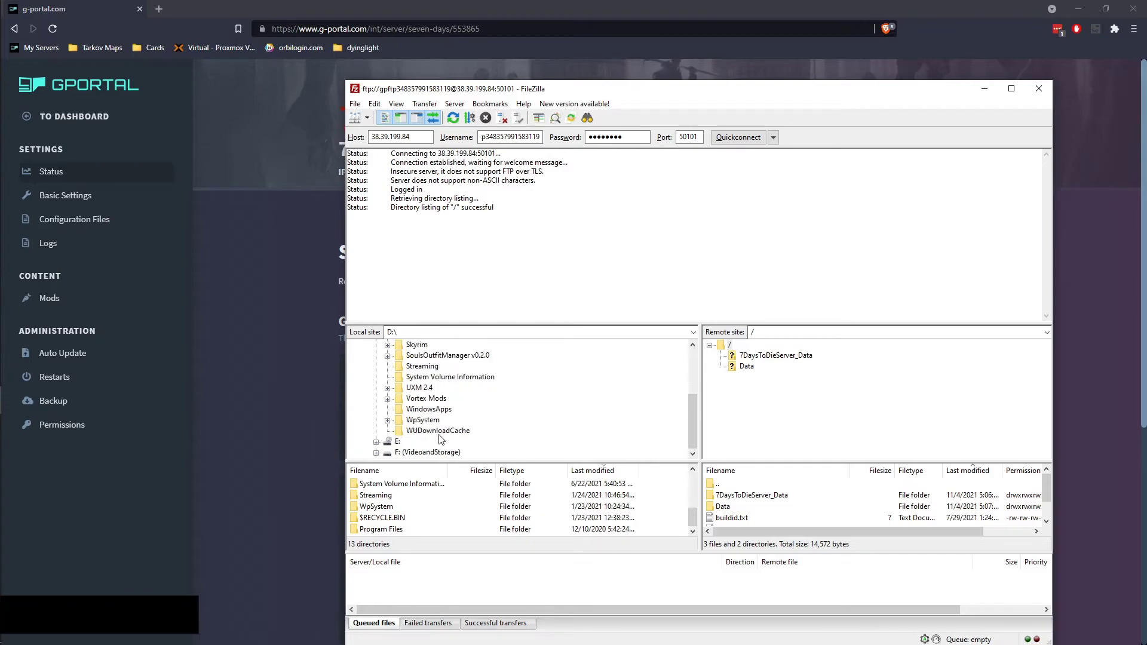
{"action": "scroll", "coordinate": [440, 433], "scroll_direction": "up", "scroll_amount": 2}
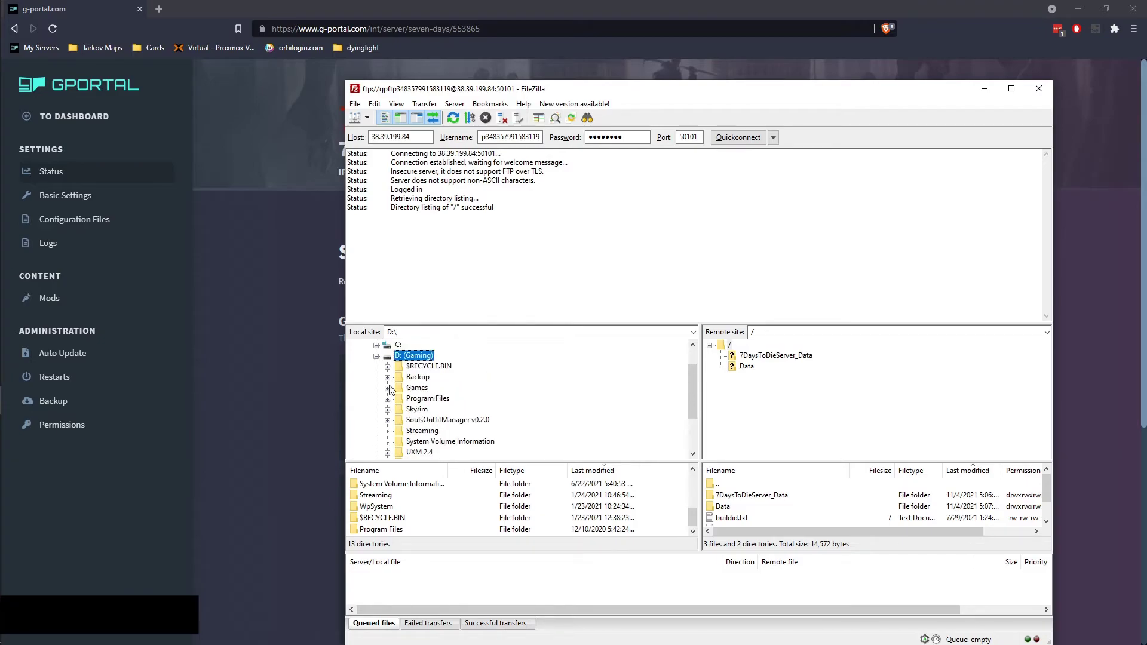
Step: Expand Games > steamapps > common > 7 Days to Die Dedicated Server and open 7DaysToDieServer_Data
{"action": "left_click", "coordinate": [387, 388]}
{"action": "scroll", "coordinate": [394, 395], "scroll_direction": "down", "scroll_amount": 1}
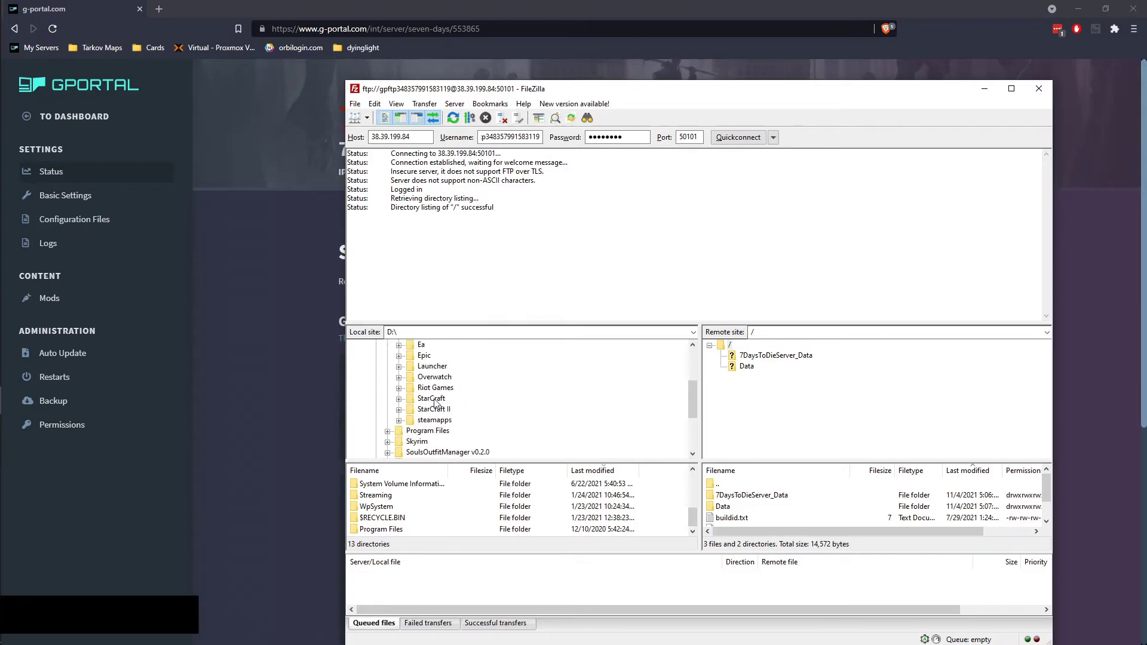
{"action": "left_click", "coordinate": [399, 421]}
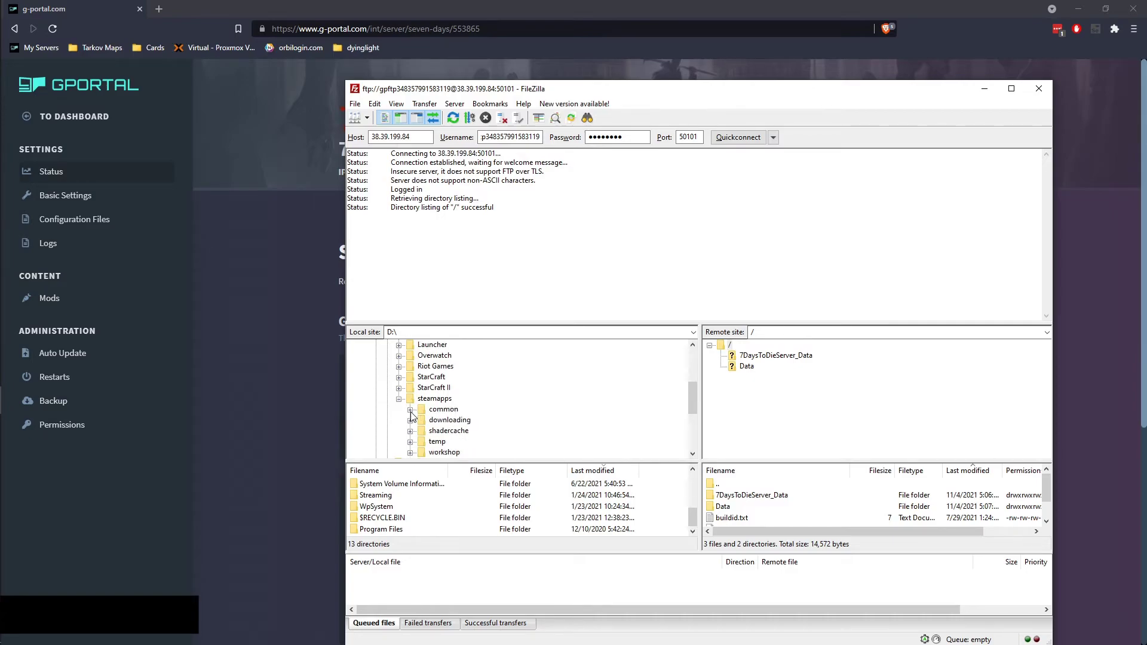
{"action": "left_click", "coordinate": [410, 409]}
{"action": "left_click", "coordinate": [422, 377]}
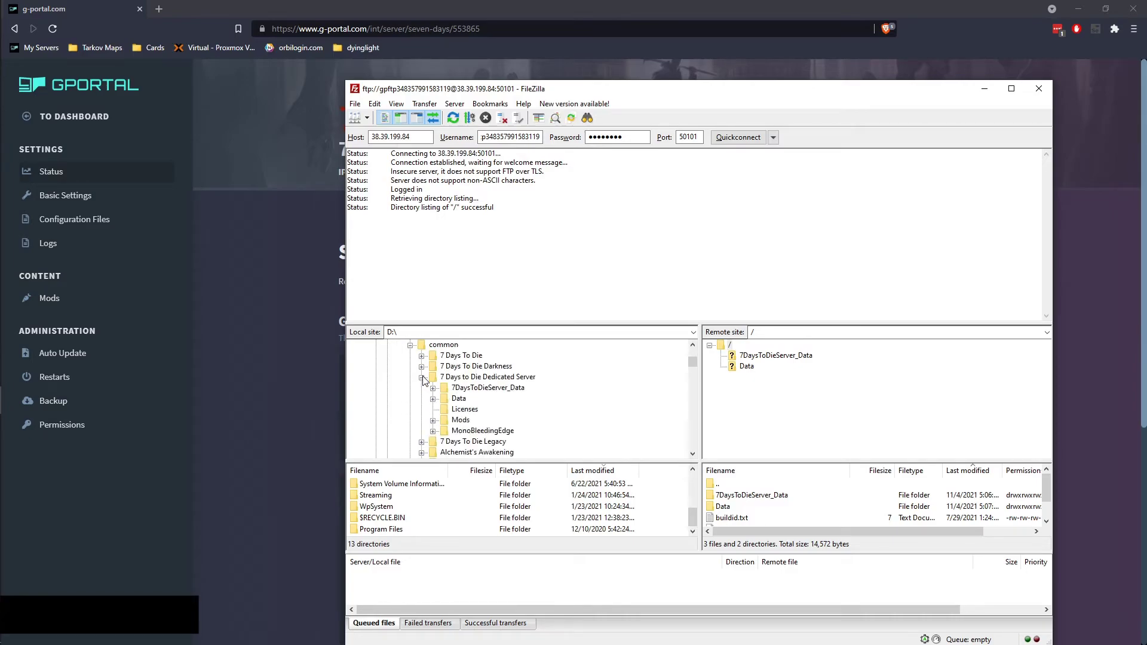
{"action": "left_click", "coordinate": [486, 389]}
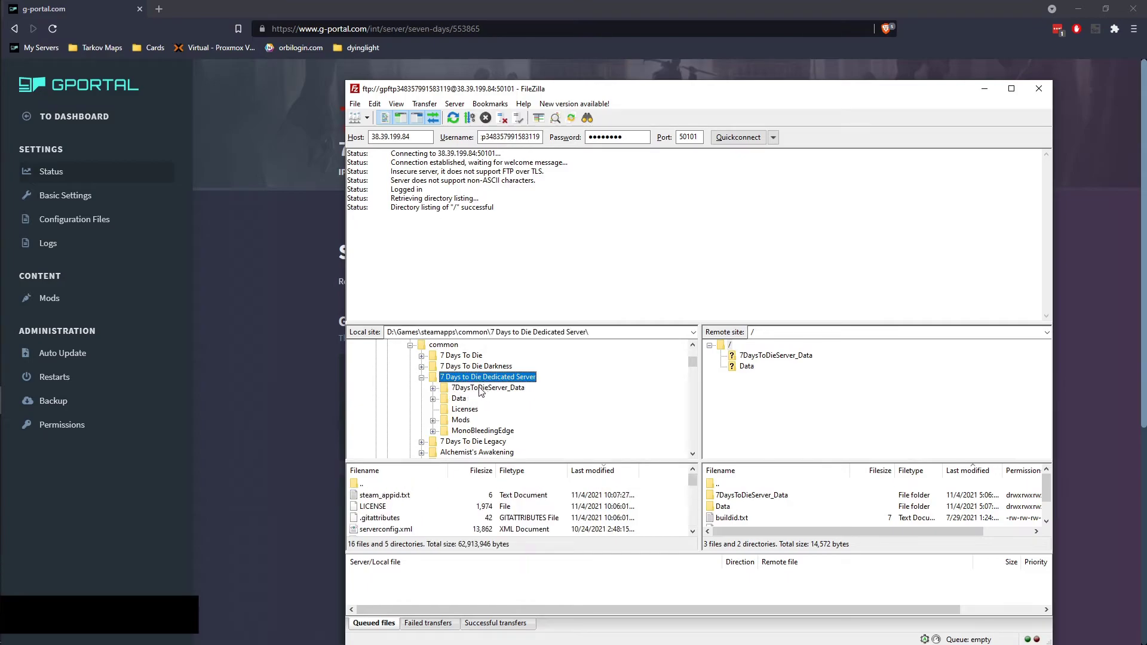
{"action": "left_click", "coordinate": [461, 422]}
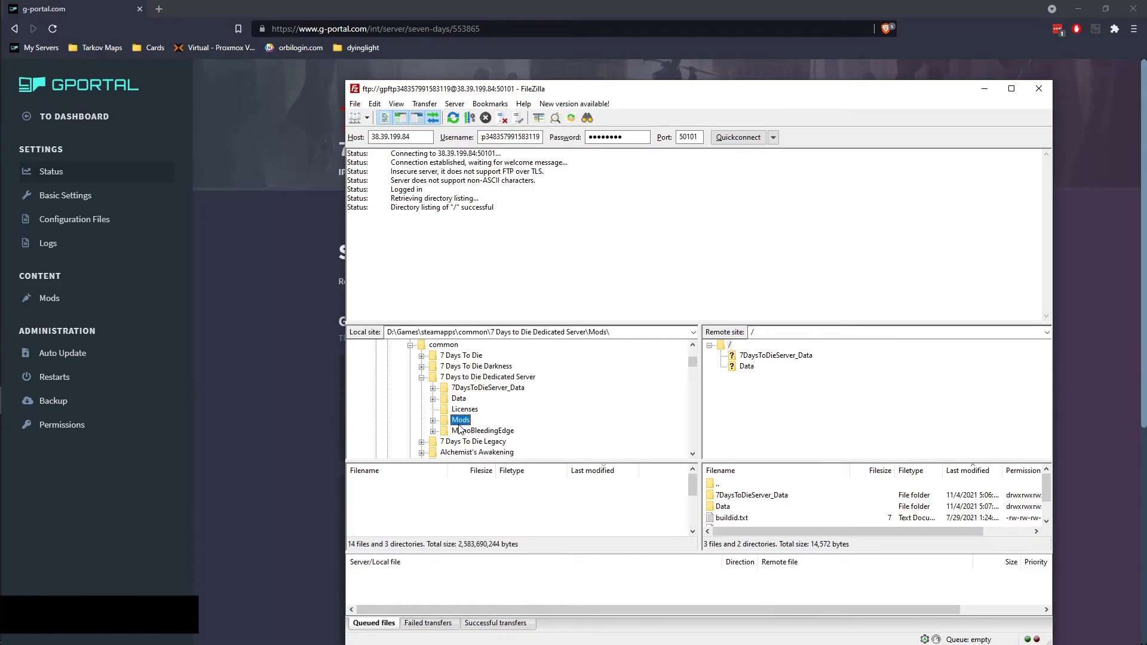
{"action": "left_click", "coordinate": [477, 389]}
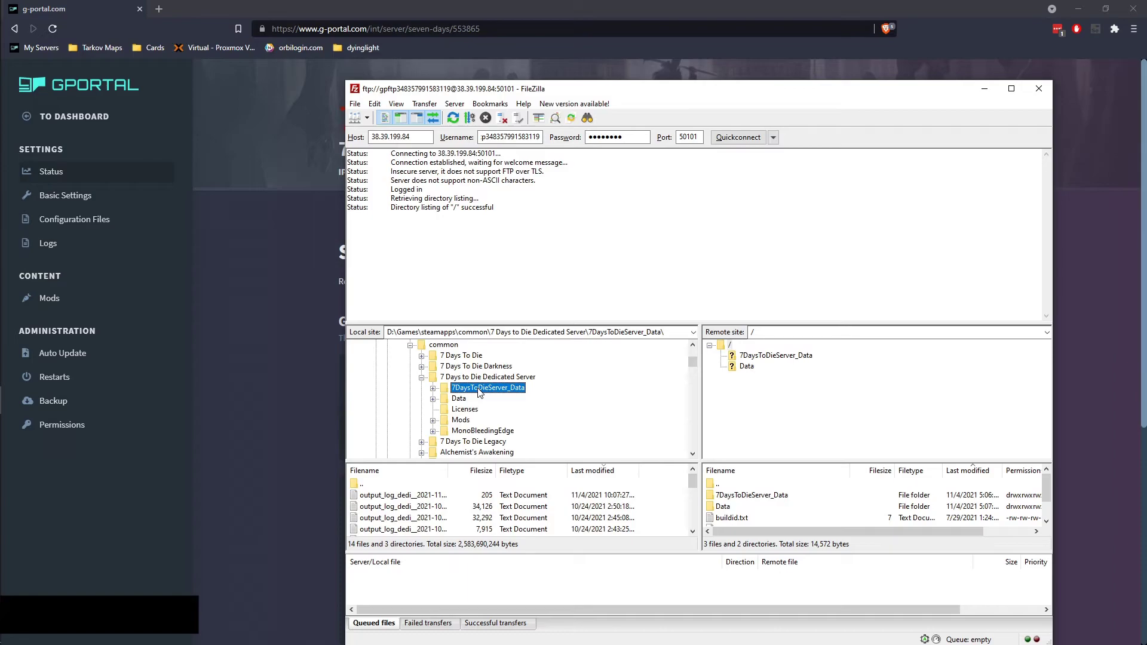
Step: Upload the dedicated server's Mods folder to the G-Portal server root
{"action": "double_click", "coordinate": [360, 484]}
{"action": "left_click", "coordinate": [370, 496]}
{"action": "right_click", "coordinate": [372, 497]}
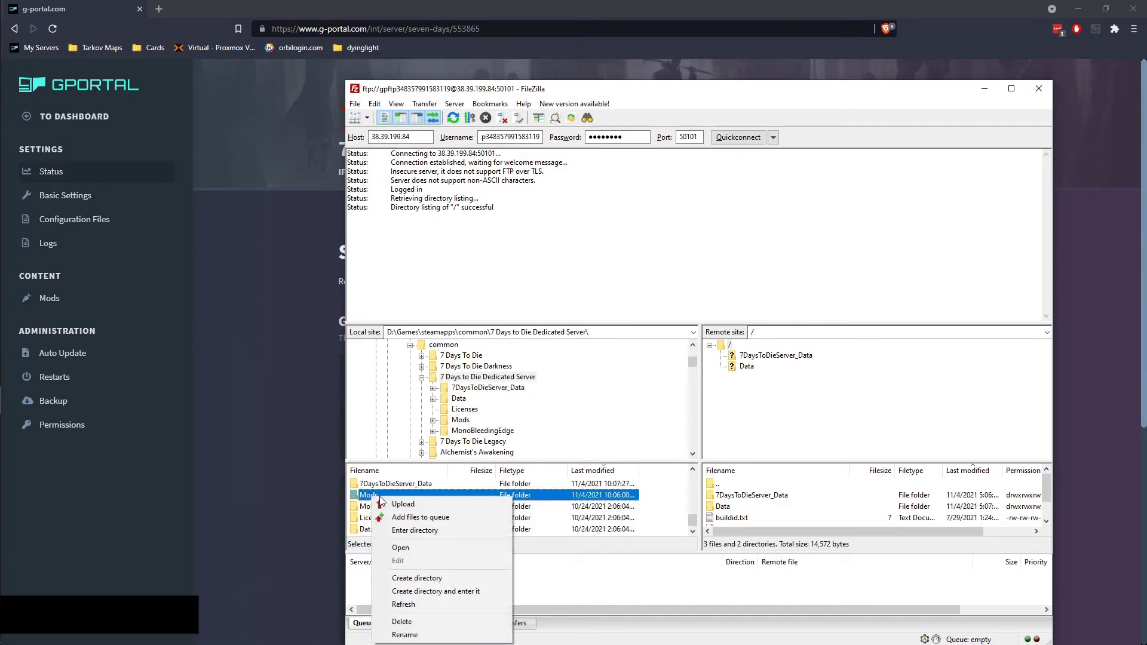
{"action": "left_click", "coordinate": [397, 505]}
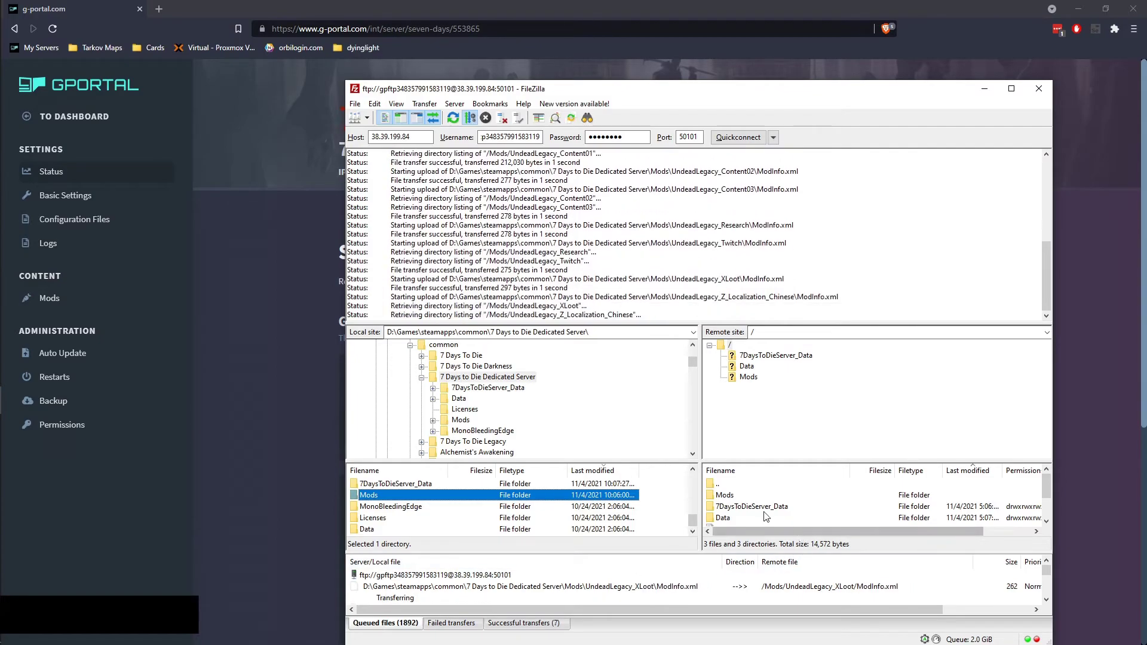
Step: Upload the 7DaysToDieServer_Data folder to the G-Portal server as well
{"action": "left_click", "coordinate": [430, 486]}
{"action": "right_click", "coordinate": [431, 486]}
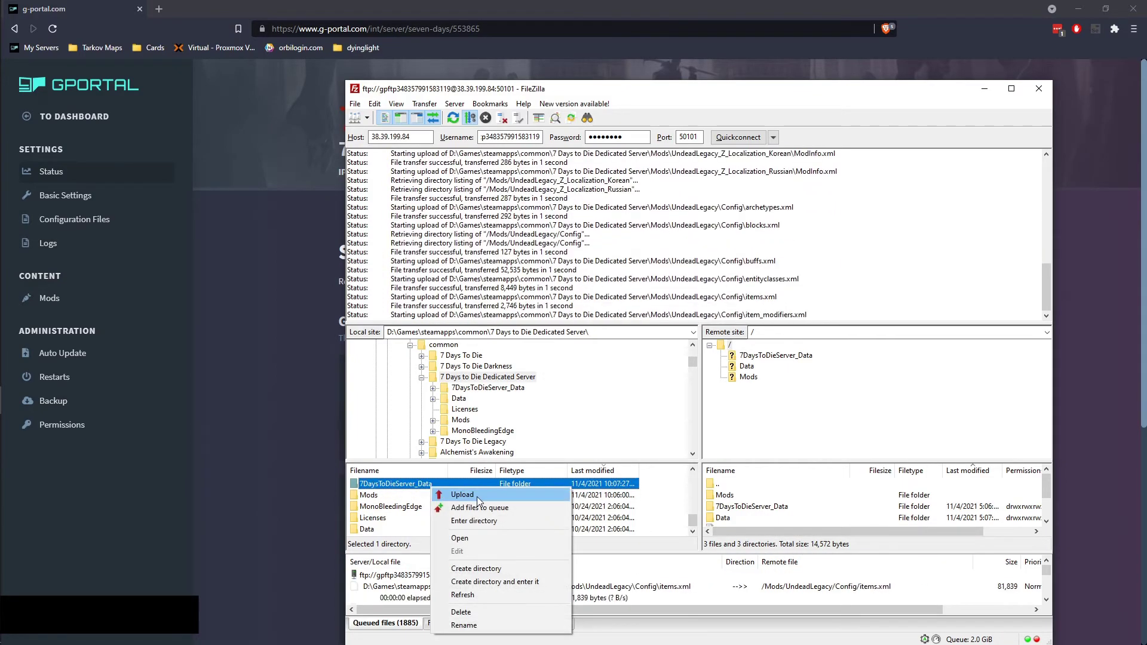
{"action": "left_click", "coordinate": [478, 496]}
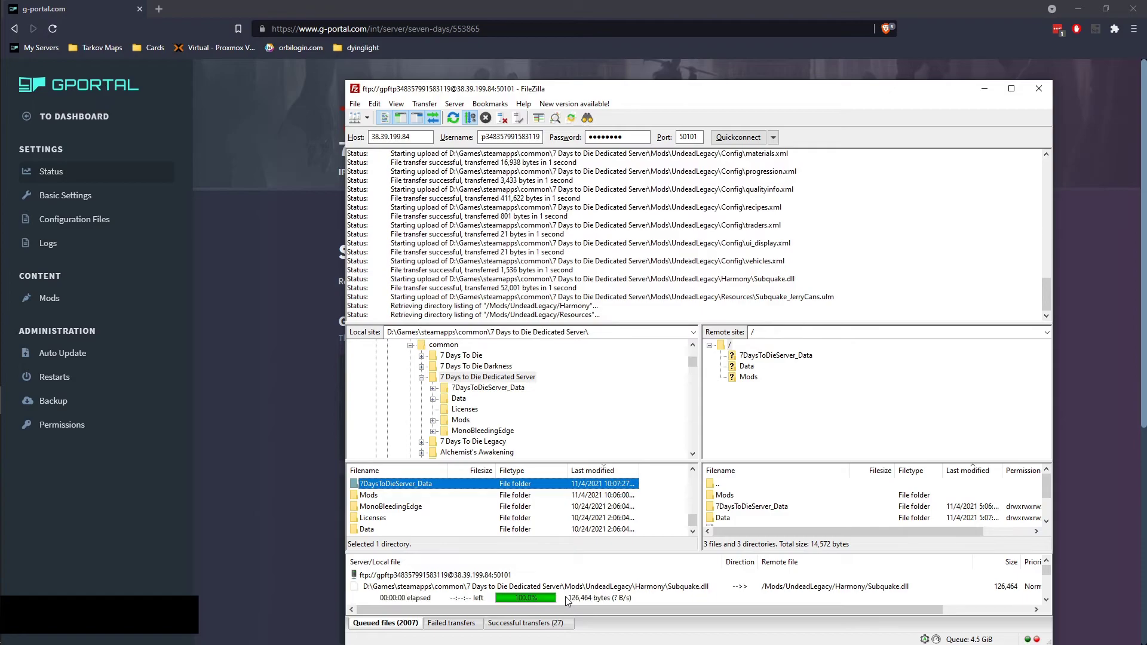